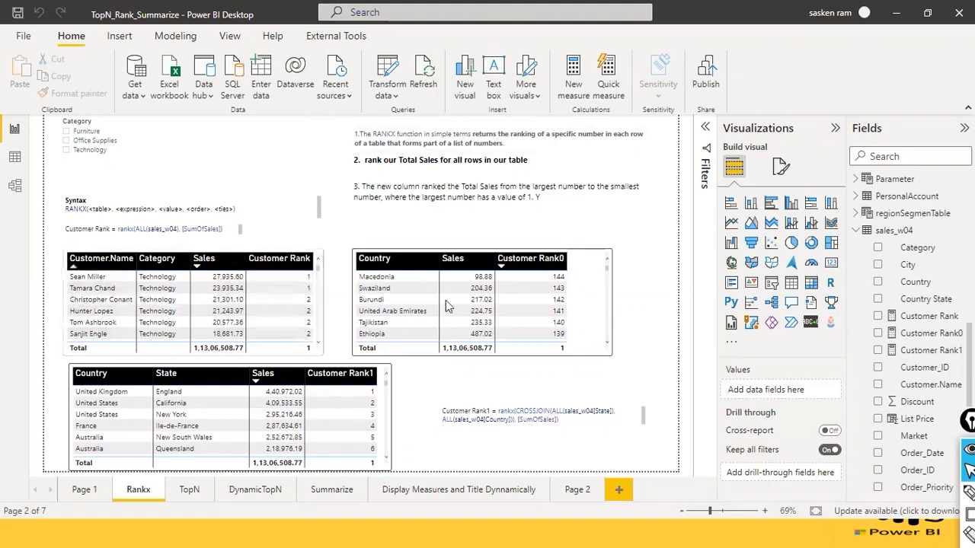
Inspect the table and order arguments of the RANKX syntax in the Syntax text box.
left_click(101, 212)
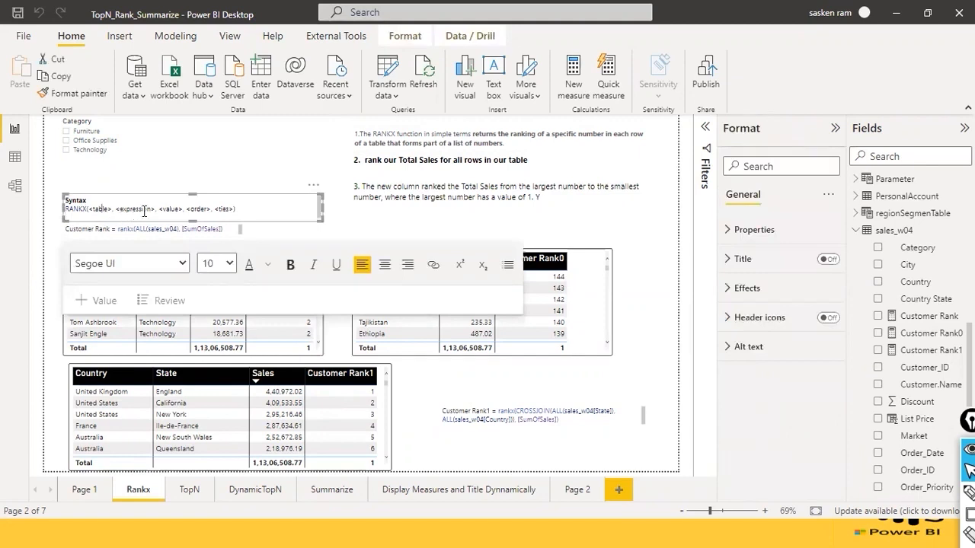
left_click(189, 209)
left_click(643, 264)
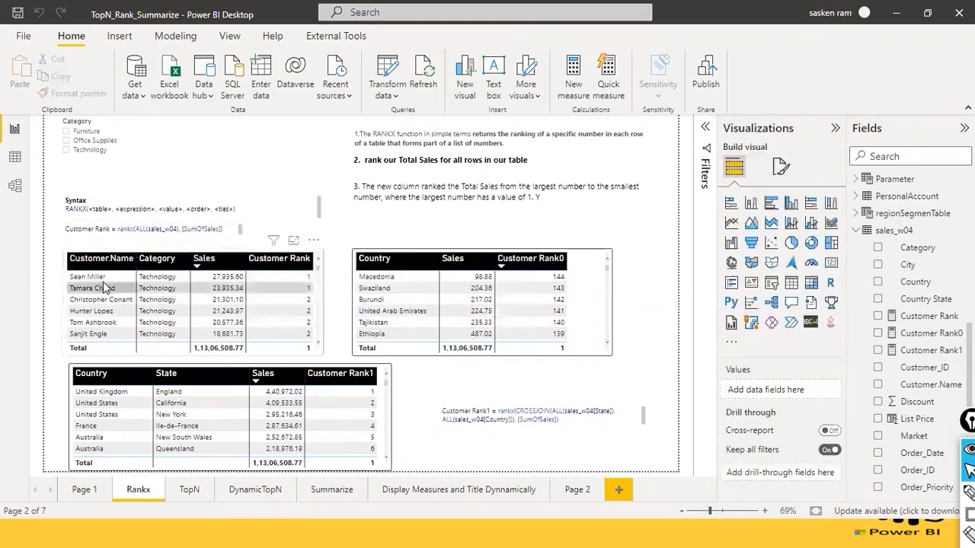
Sort the customer table by Customer Rank in descending order and review the columns it uses.
left_click(298, 272)
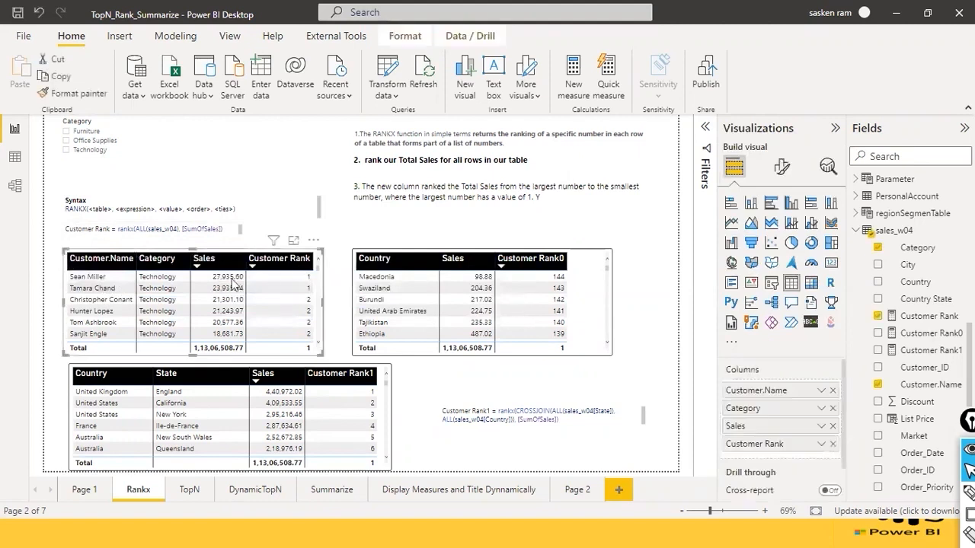
left_click(279, 258)
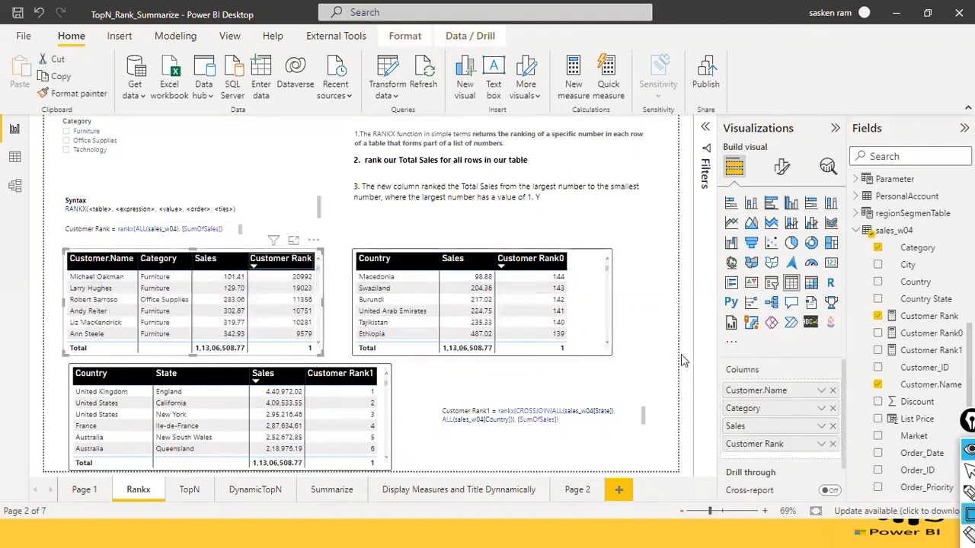
mouse_move(696, 341)
left_mouse_down()
mouse_move(823, 466)
mouse_move(844, 468)
left_mouse_up()
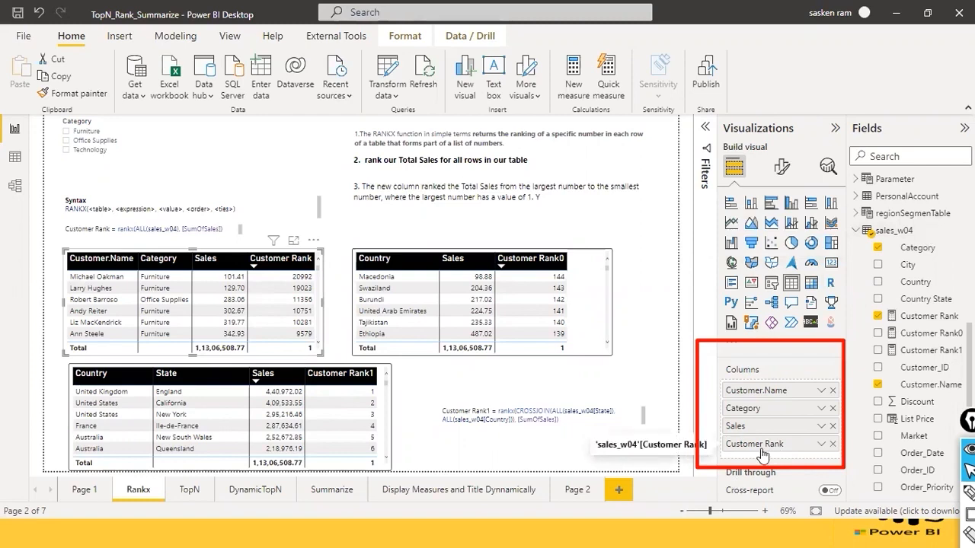
left_click(112, 261)
left_click(281, 258)
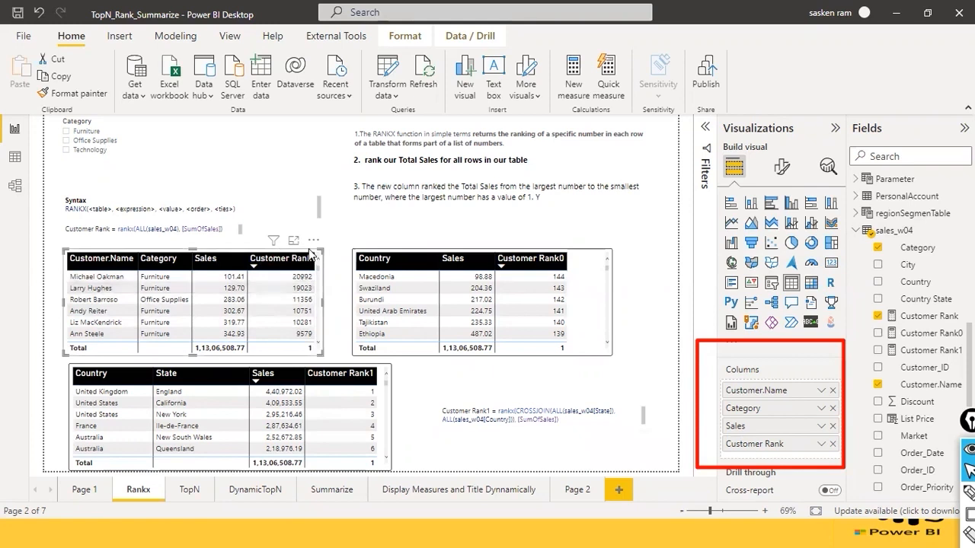
left_click(238, 257)
Search the data fields for "customer" and open the formula of the Customer Rank measure.
left_click(907, 156)
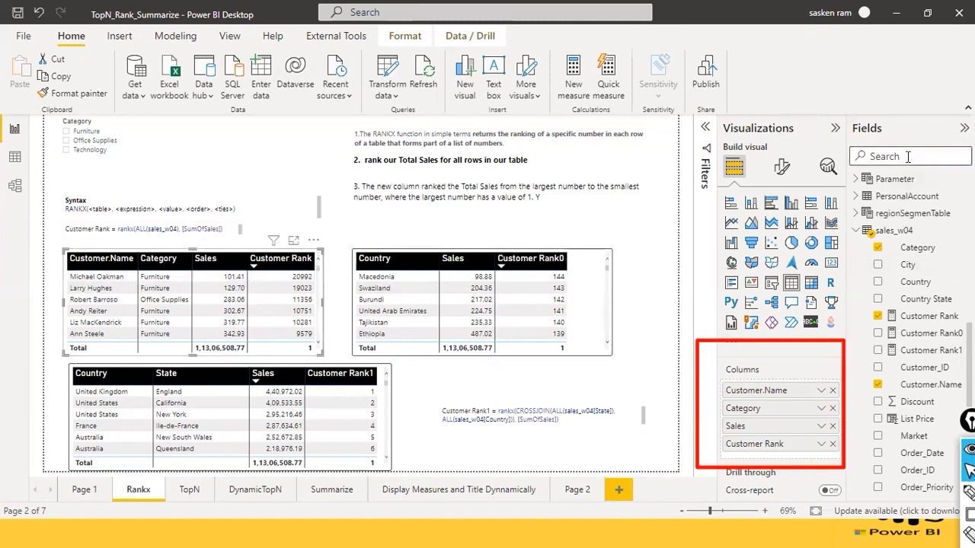
type("custo")
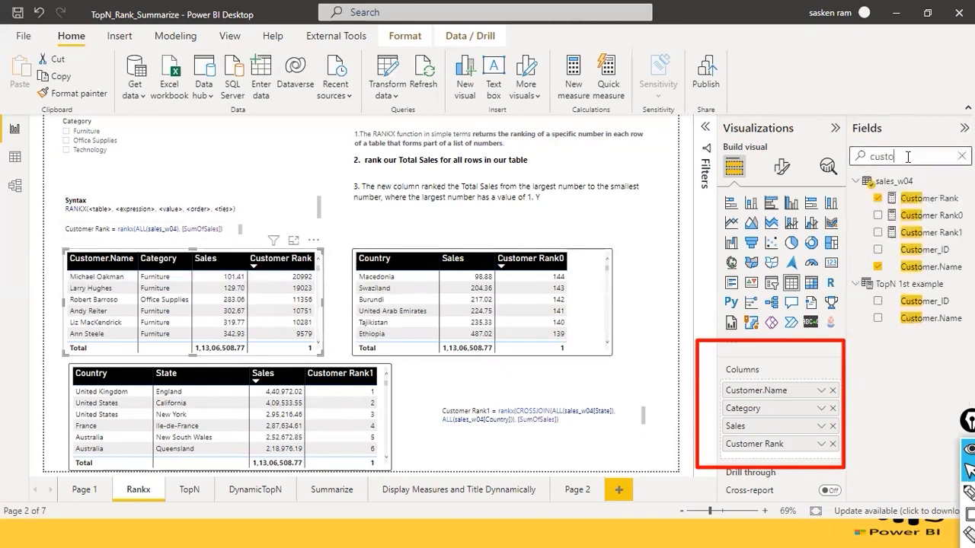
type("mer")
left_click(925, 199)
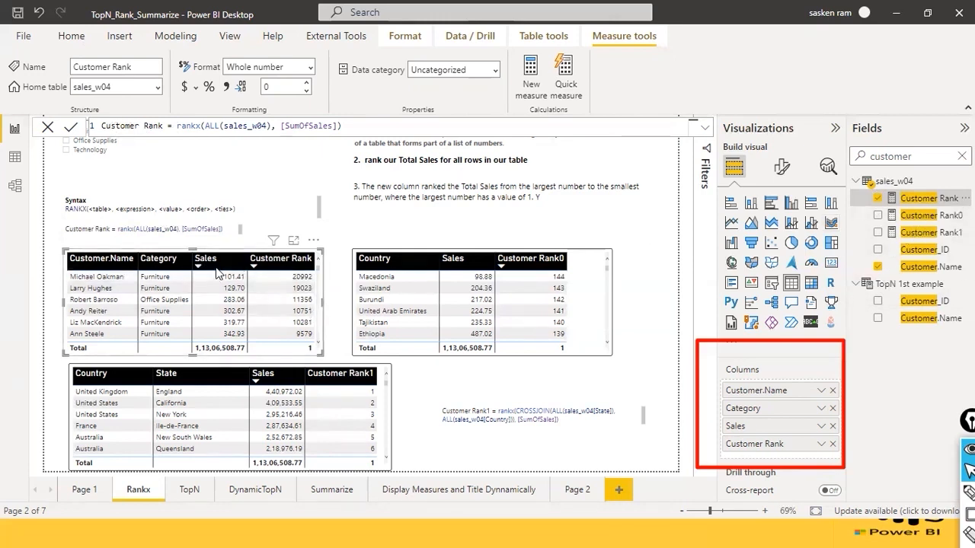
Sort the customer table by Customer Rank in ascending order and compare the highest- and lowest-ranked rows.
left_click(268, 259)
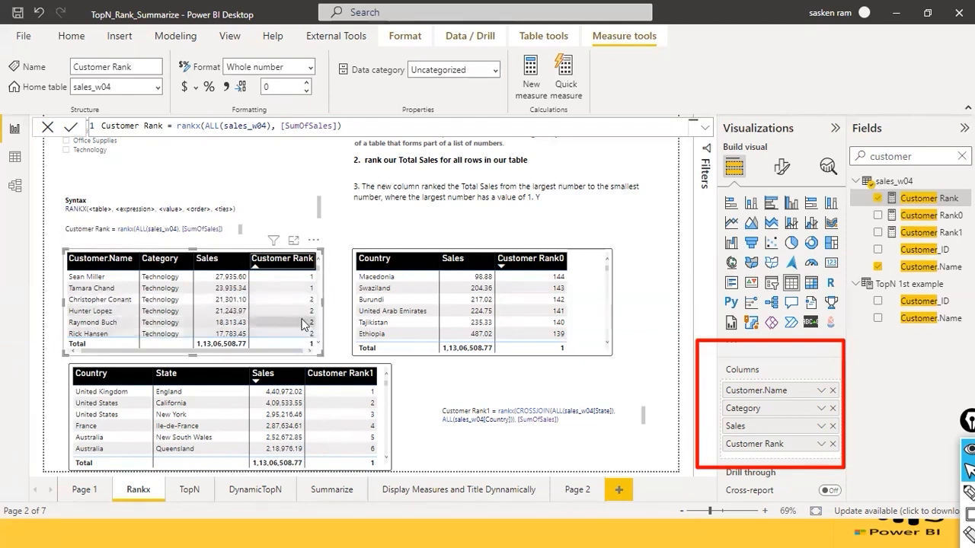
scroll(299, 336, "down", 5)
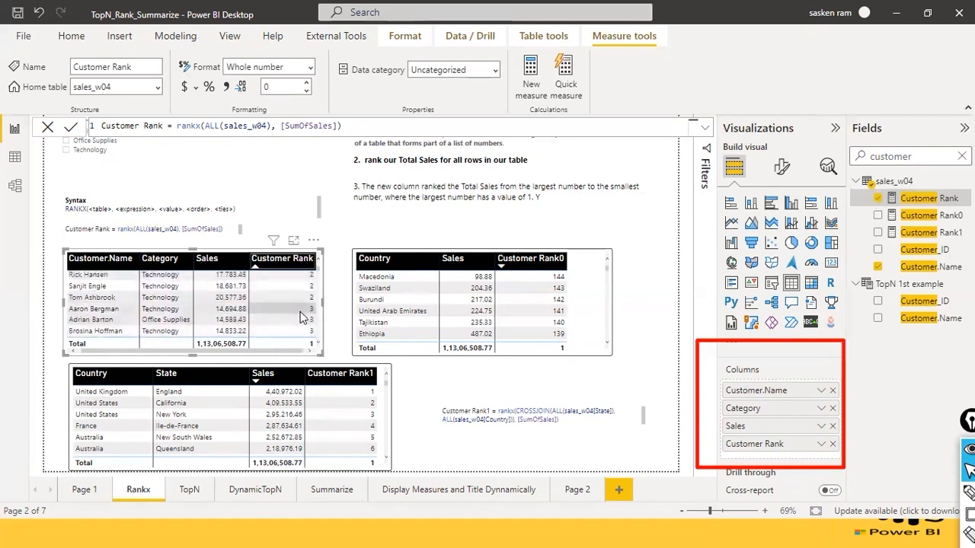
scroll(301, 318, "down", 1)
scroll(196, 310, "up", 3)
scroll(196, 309, "up", 3)
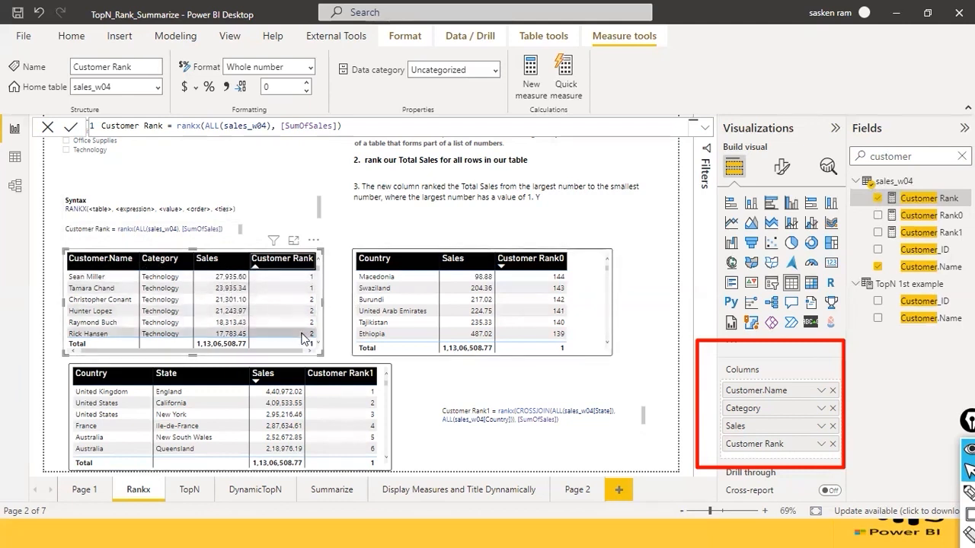
scroll(312, 344, "down", 2)
scroll(312, 344, "up", 3)
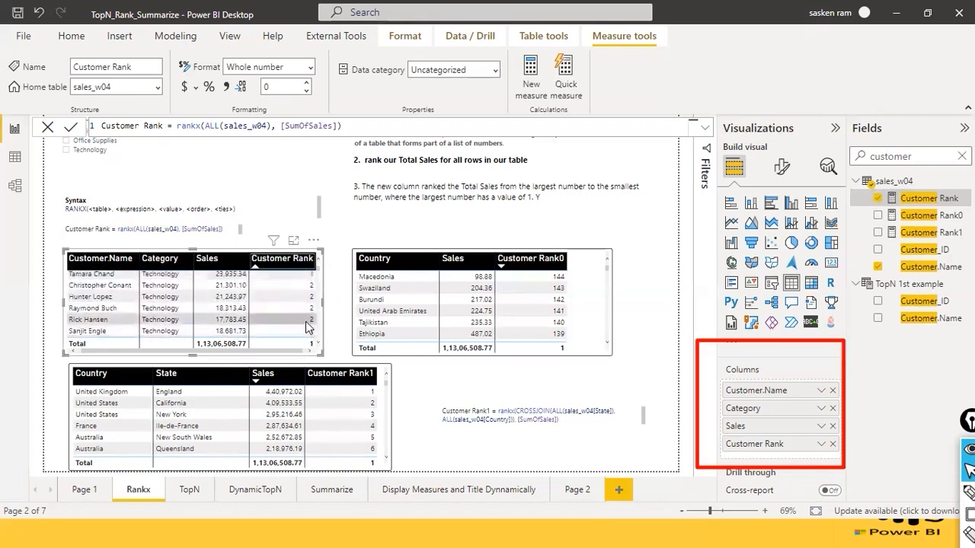
left_click(258, 267)
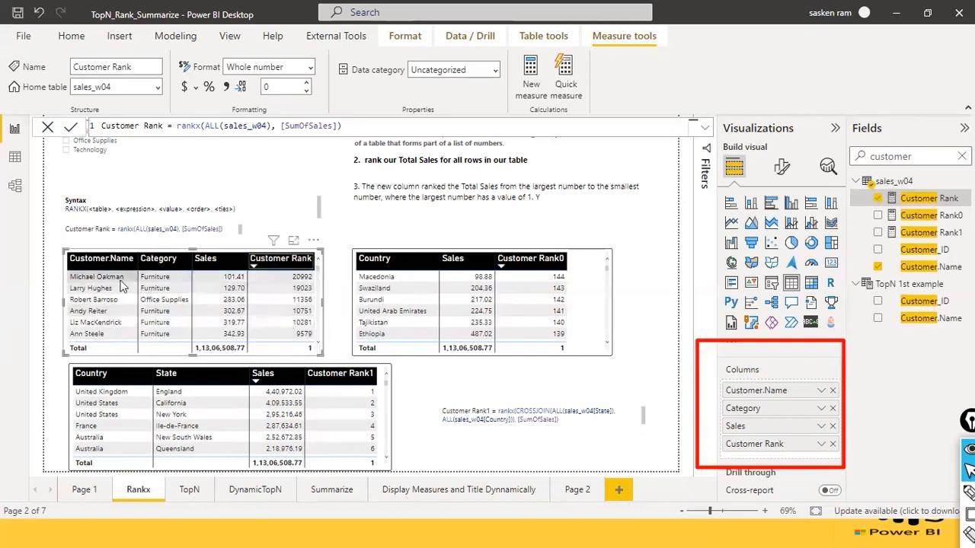
left_click(254, 260)
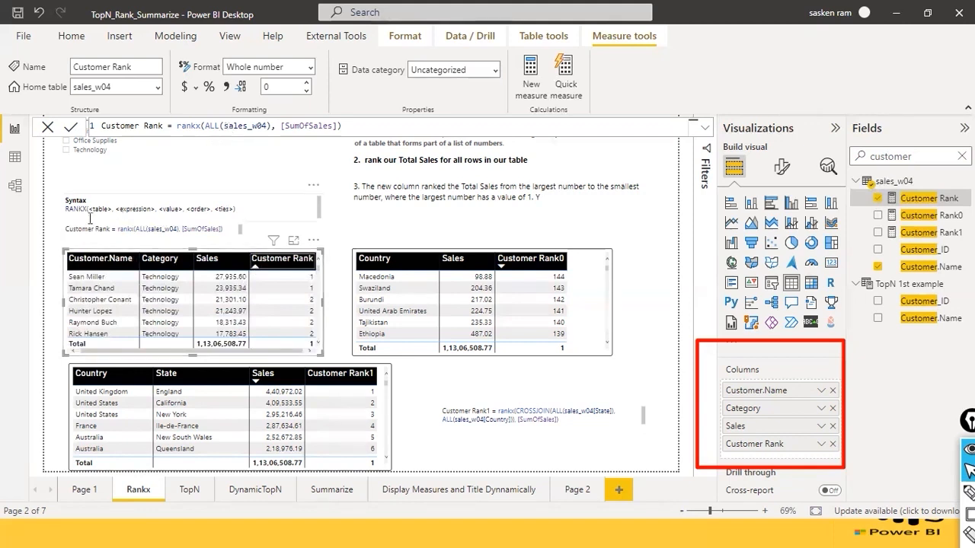
Remove the ALL function from the Customer Rank measure, leaving rankx(sales_w04, [SumOfSales]), and review the ranks.
left_click(221, 126)
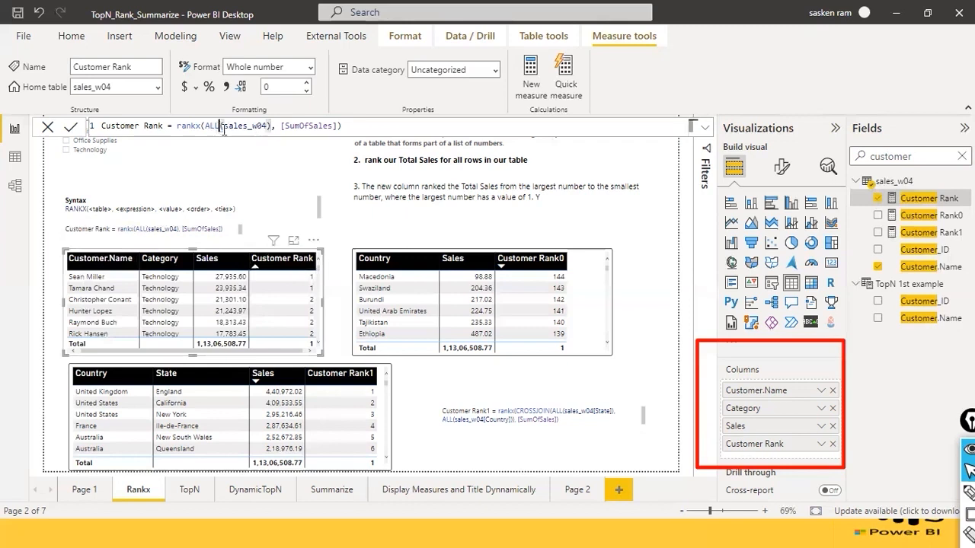
key("BackSpace")
key("BackSpace")
key("BackSpace")
key("BackSpace")
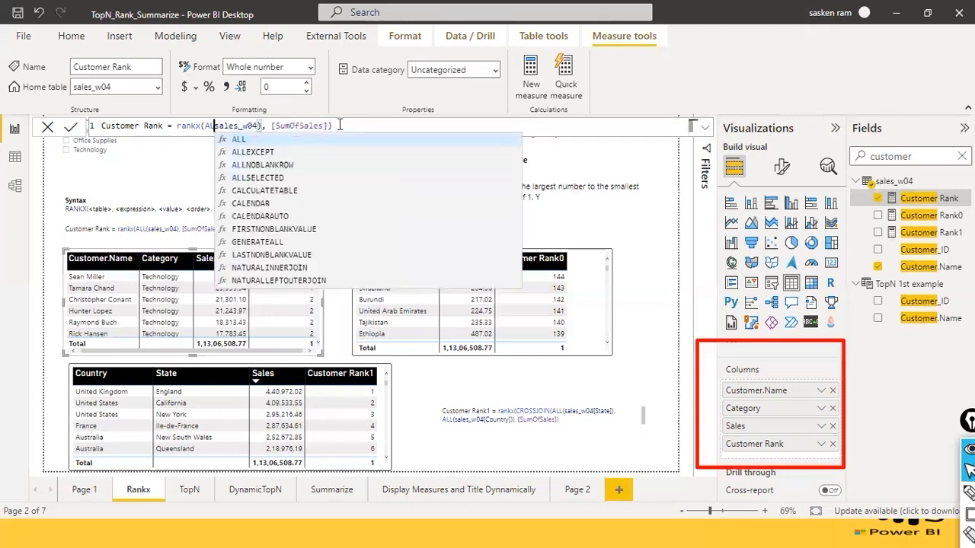
key("Right")
key("Right")
key("Right")
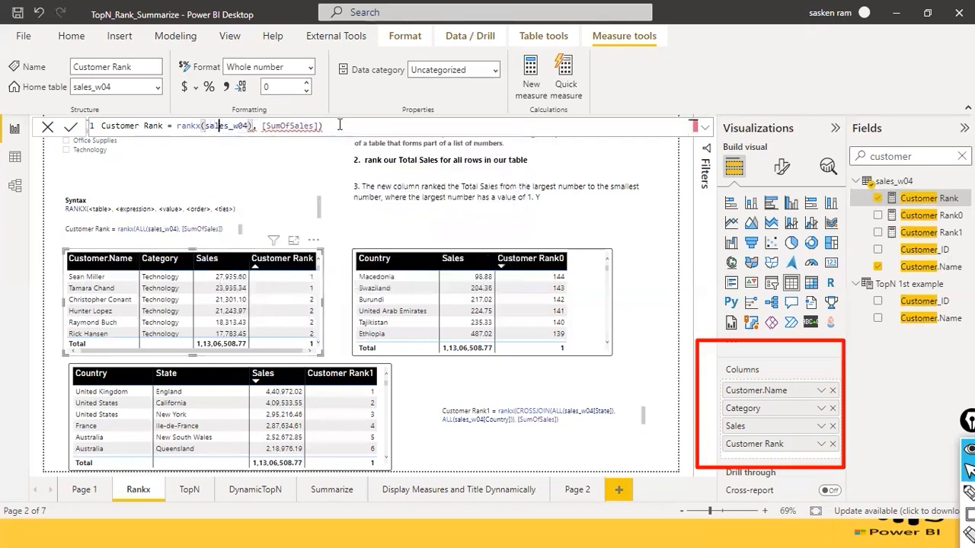
key("Right")
key("Right")
key("Right")
key("Delete")
left_click(340, 125)
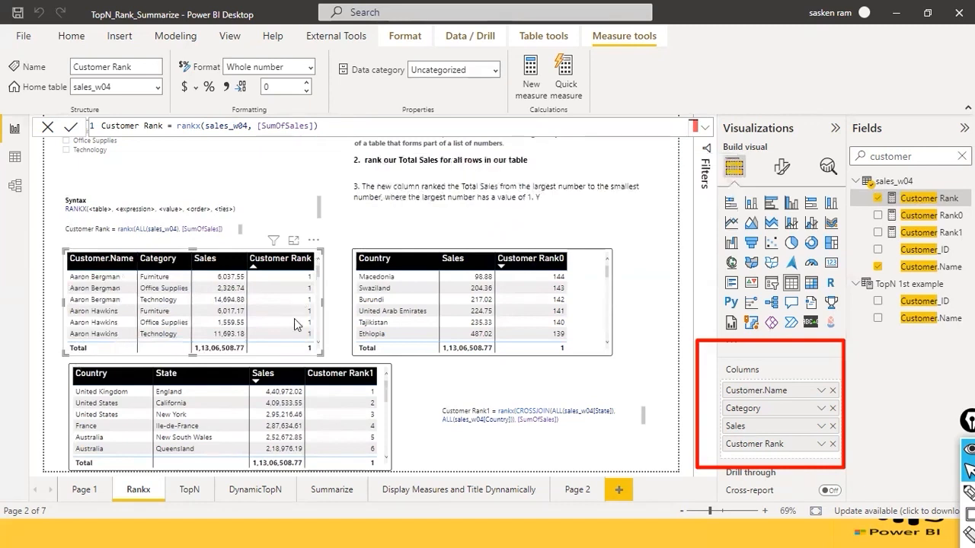
scroll(294, 319, "down", 2)
scroll(294, 319, "up", 2)
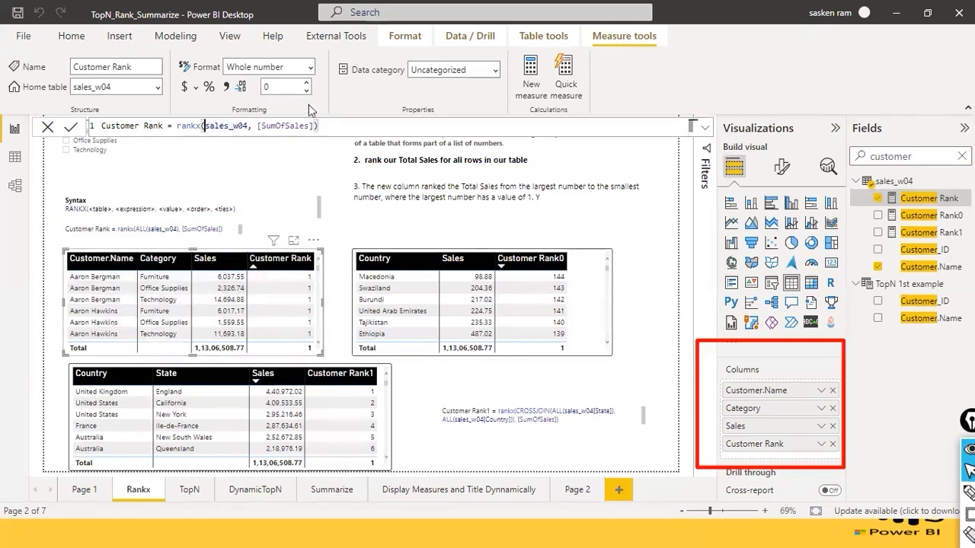
Restore ALL around the table in the Customer Rank measure, giving rankx(ALL(sales_w04), [SumOfSales]).
type("ALL(")
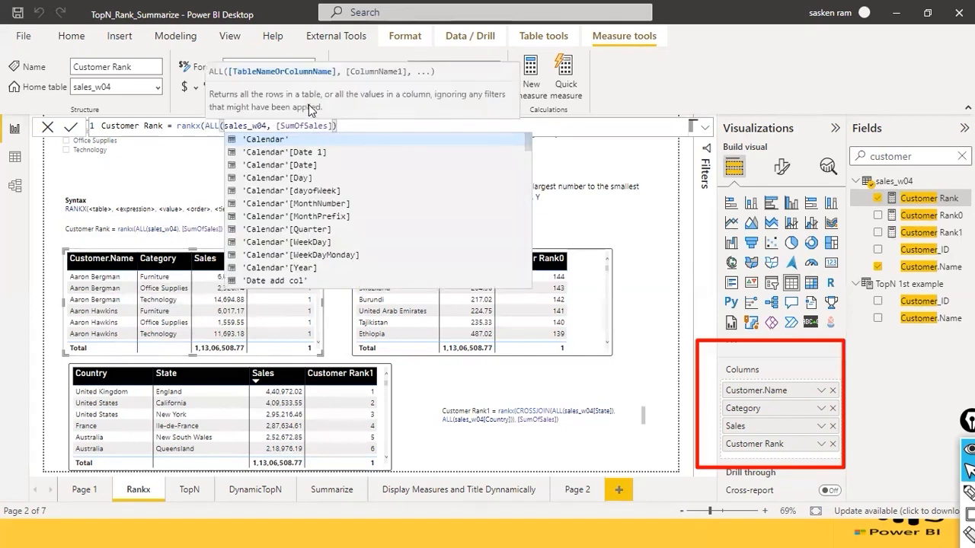
key("Right")
key("Right")
key("Right")
key("Right")
key("Right")
key("Right")
key("Right")
key("Right")
key("Right")
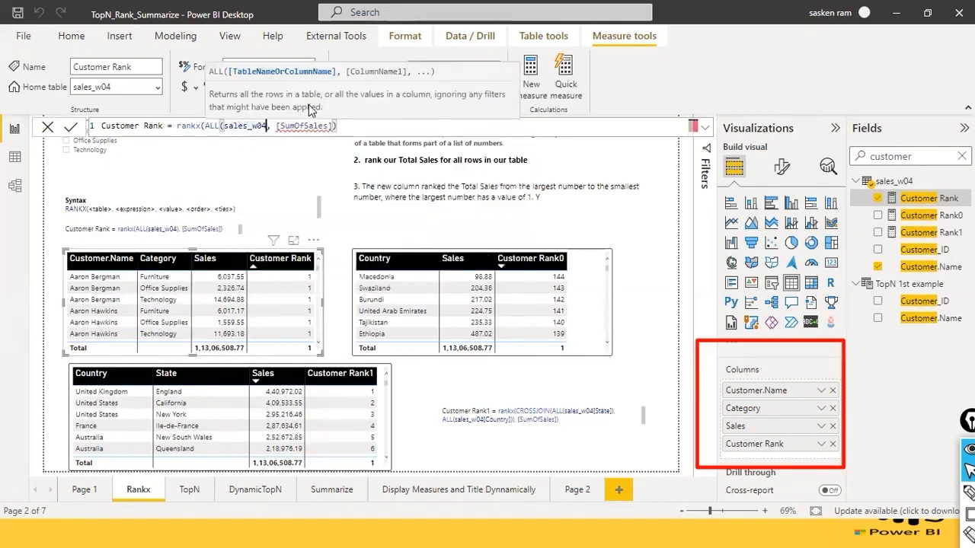
type(")")
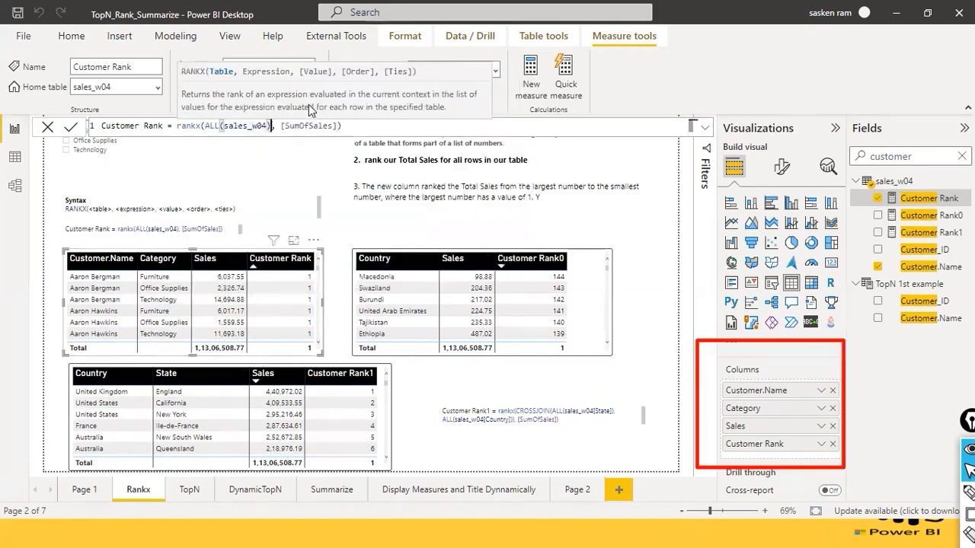
key("Return")
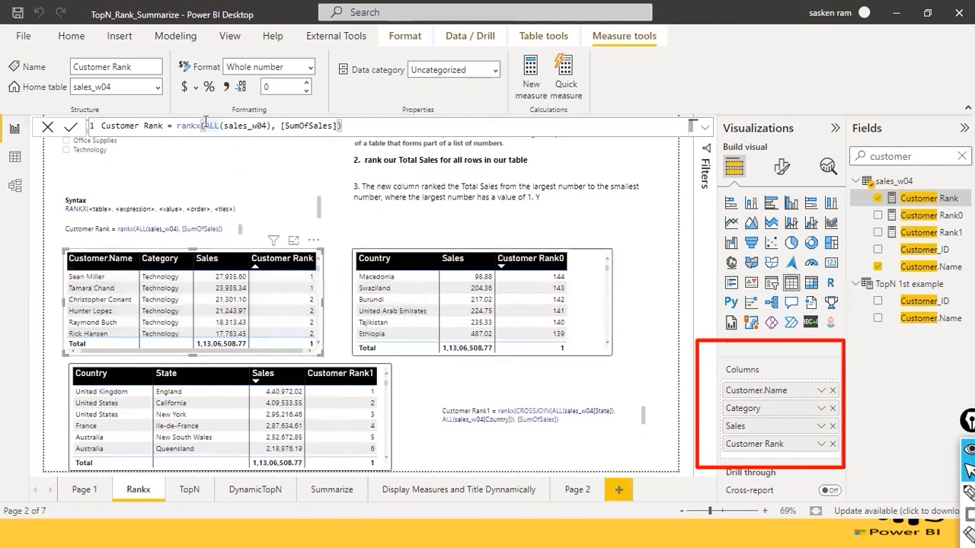
Highlight ALL in the Customer Rank formula and examine how the customer table's rows are ranked by sales.
left_click_drag(216, 126, 222, 127)
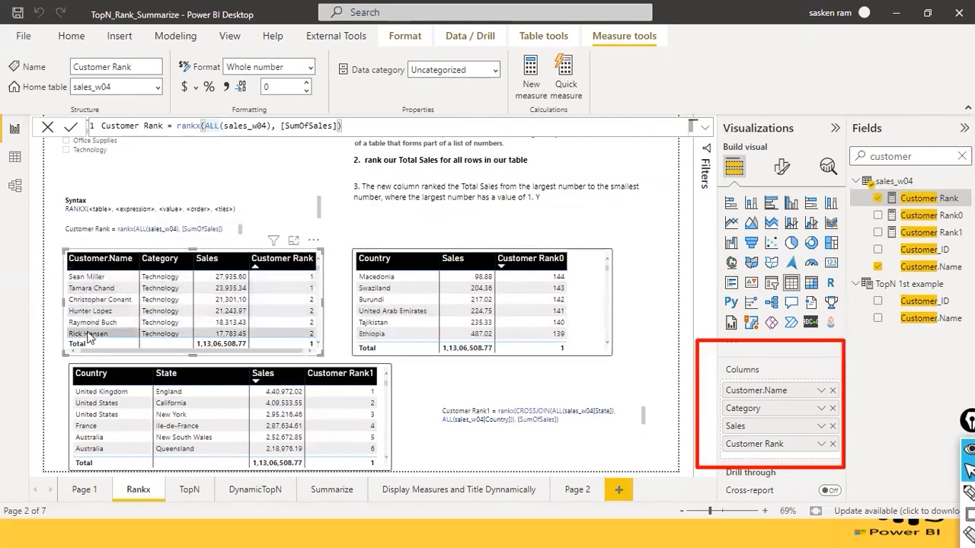
scroll(90, 337, "down", 1)
scroll(91, 332, "down", 1)
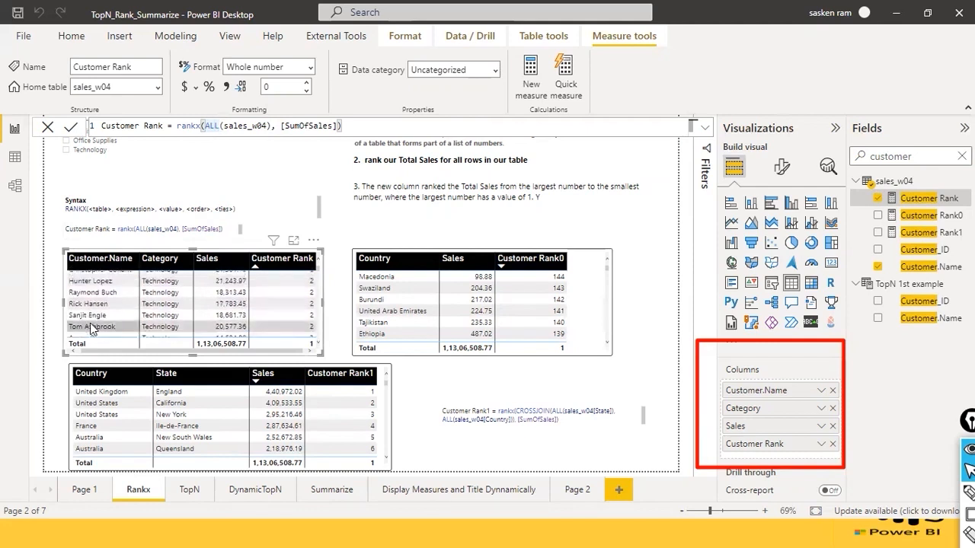
scroll(90, 329, "up", 2)
scroll(108, 292, "down", 1)
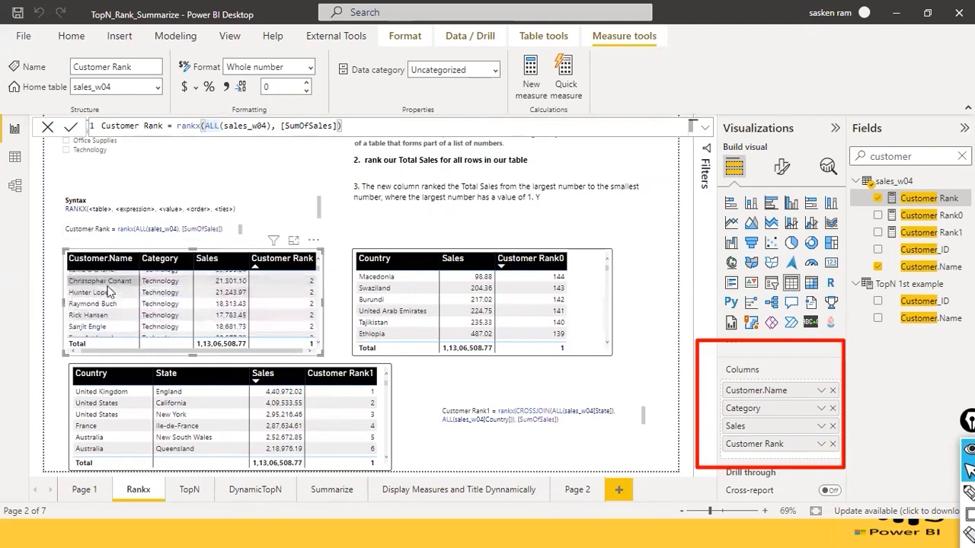
scroll(109, 291, "up", 1)
scroll(110, 292, "down", 1)
scroll(109, 292, "down", 2)
scroll(109, 290, "up", 3)
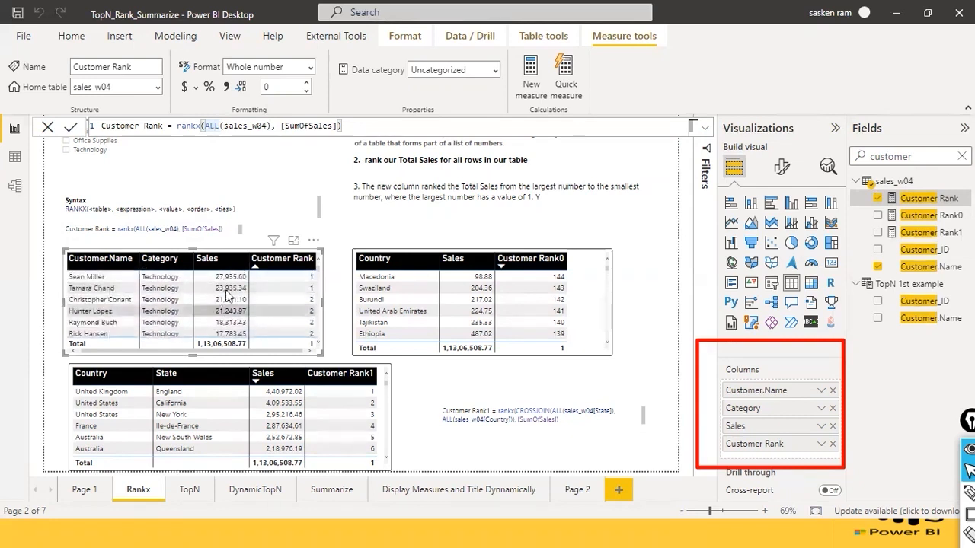
scroll(280, 305, "down", 3)
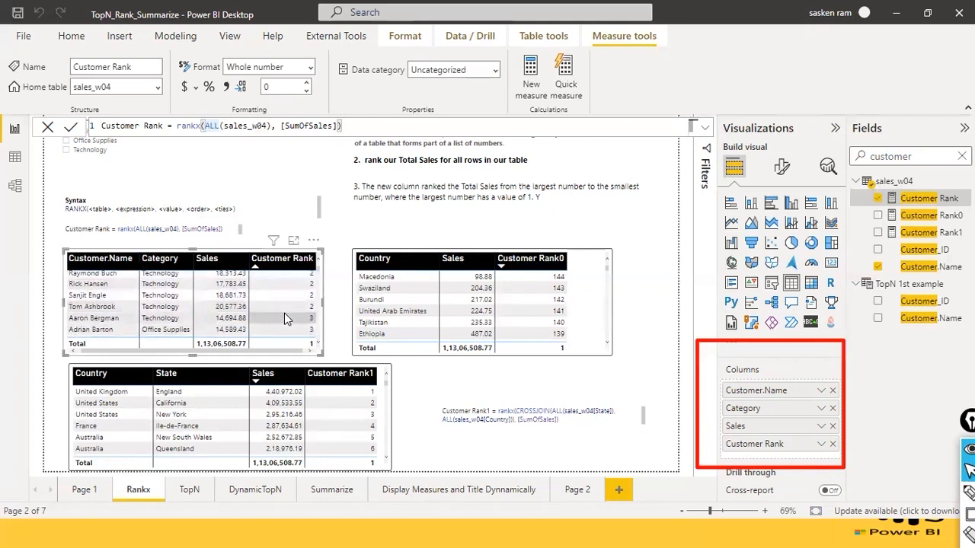
scroll(284, 311, "up", 1)
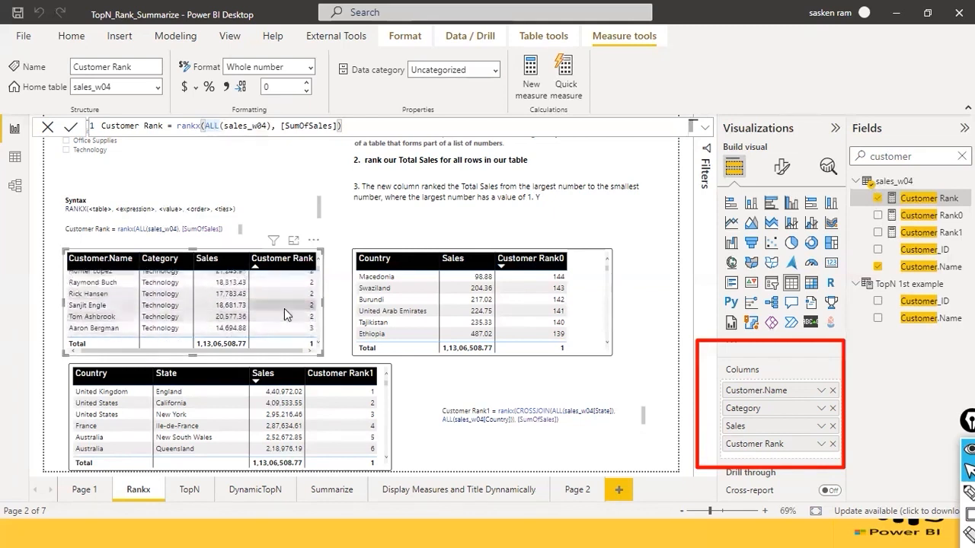
scroll(263, 306, "up", 3)
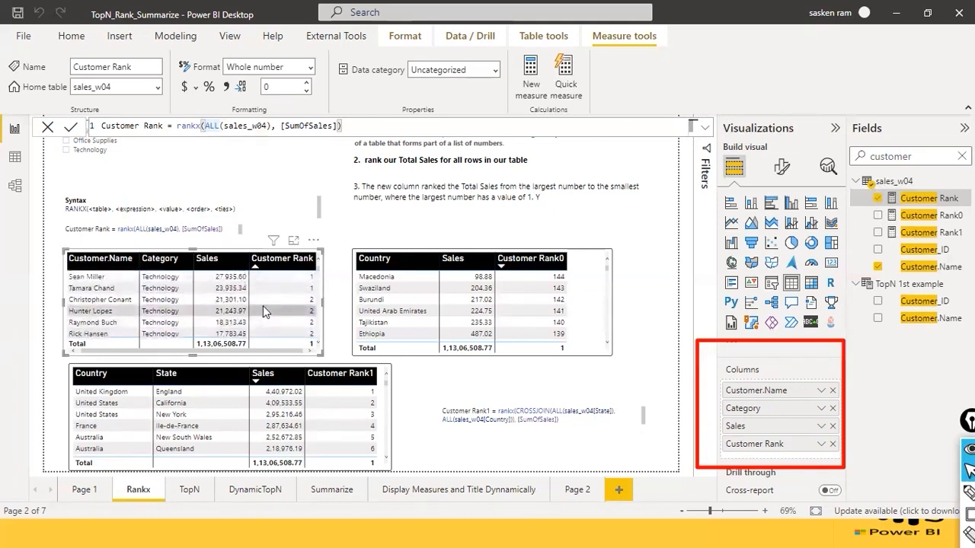
Sort the country table by Customer Rank0 in ascending order and review the ranking down the list.
left_click(595, 302)
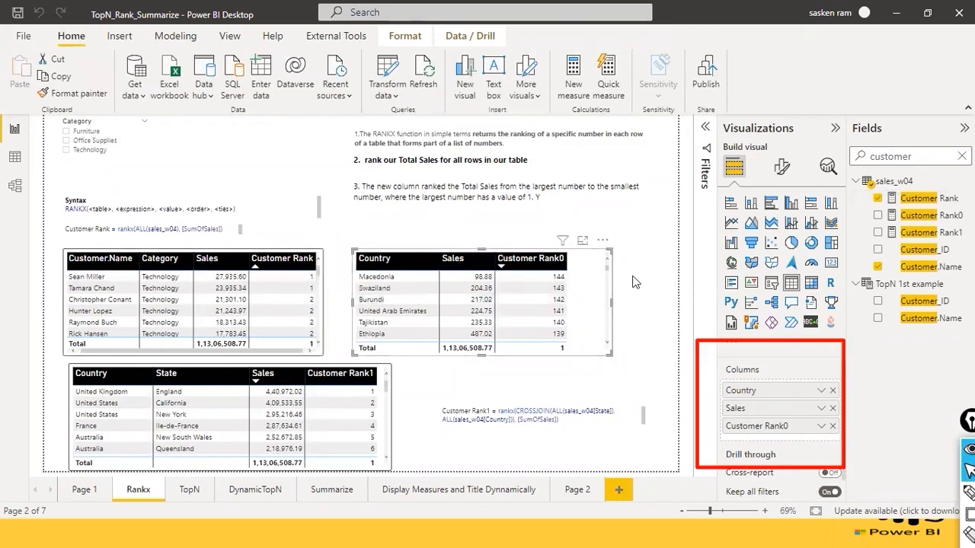
left_click(501, 266)
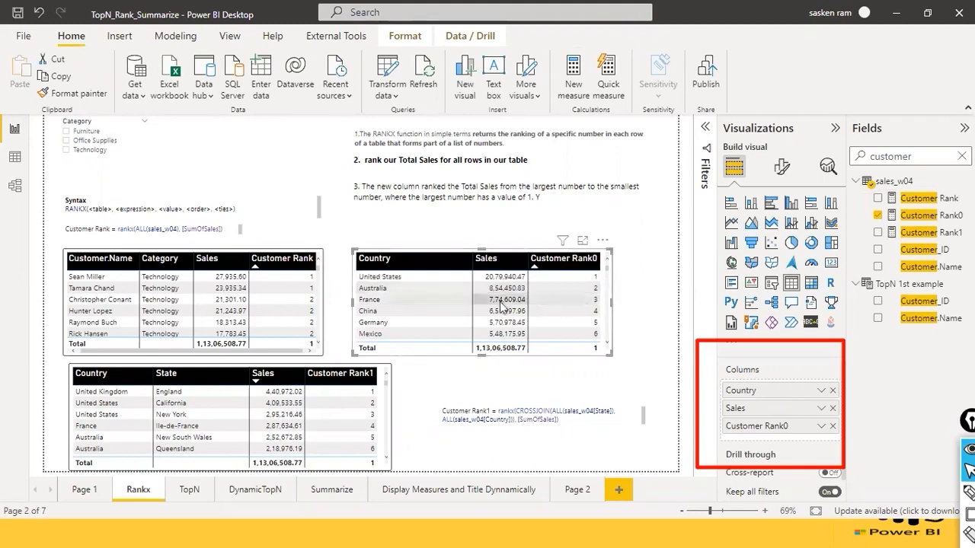
scroll(586, 311, "down", 4)
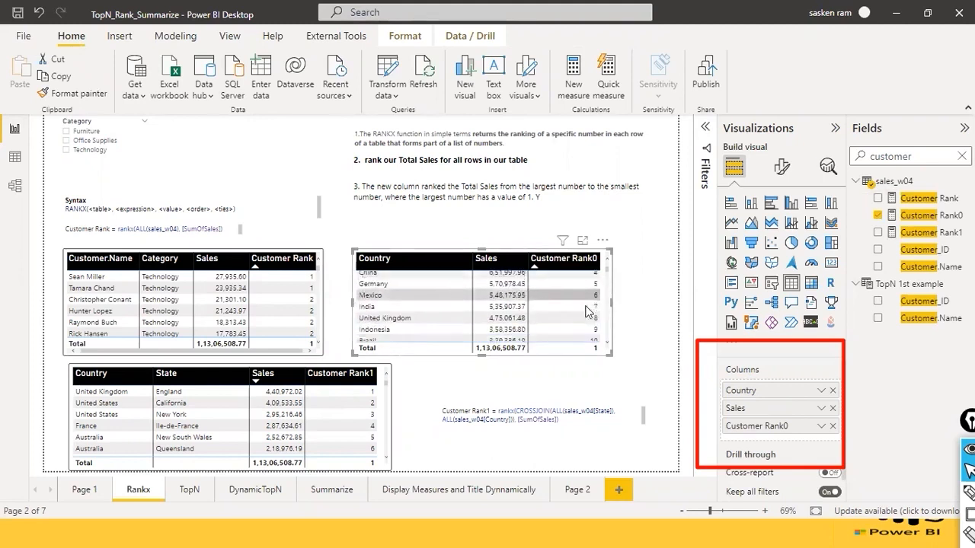
scroll(587, 310, "down", 7)
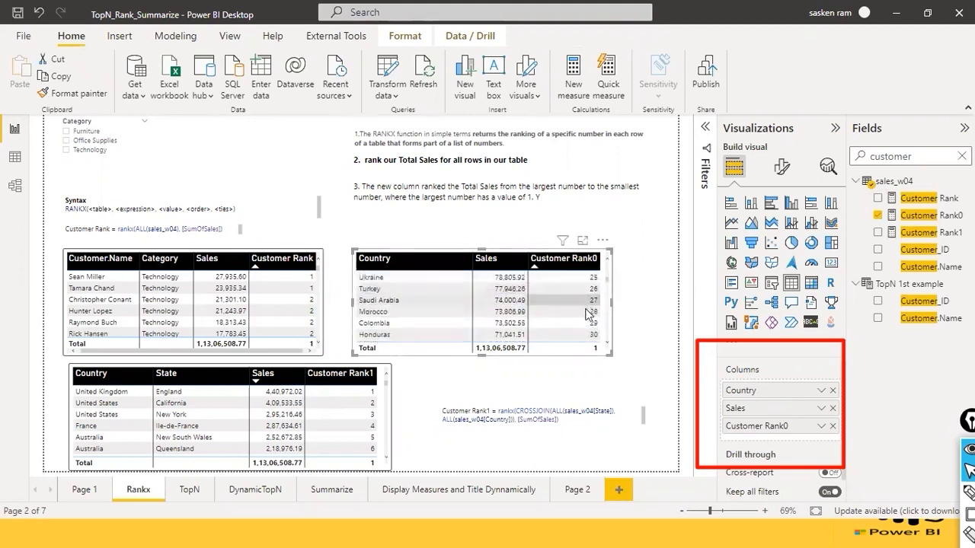
Review the country table's Customer Rank0 ranking and the Customer Rank1 values in the country and state table.
scroll(585, 318, "up", 5)
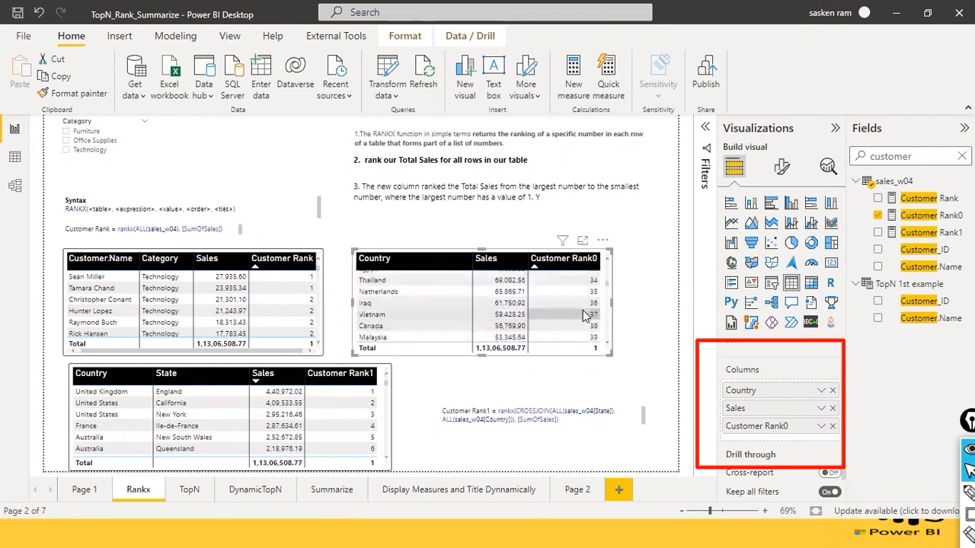
scroll(587, 305, "up", 6)
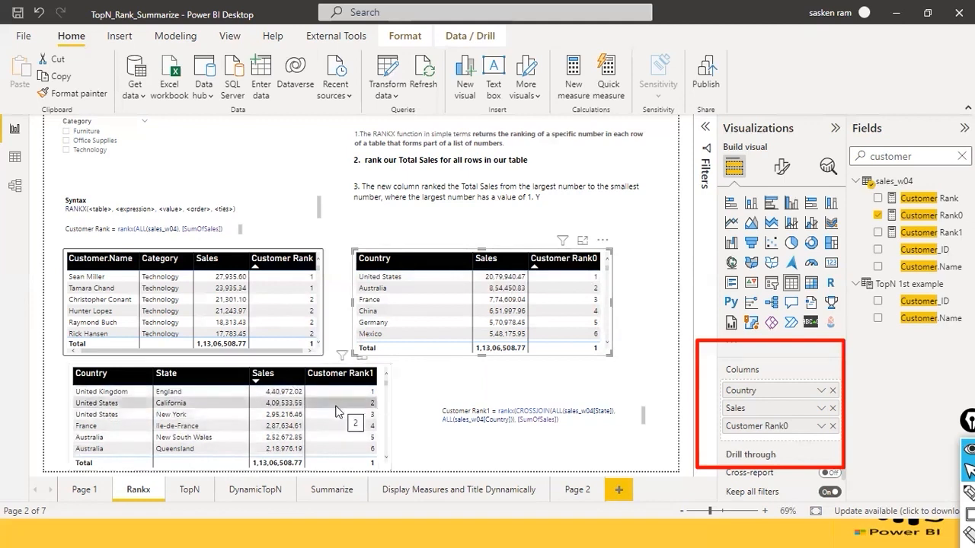
scroll(236, 439, "down", 3)
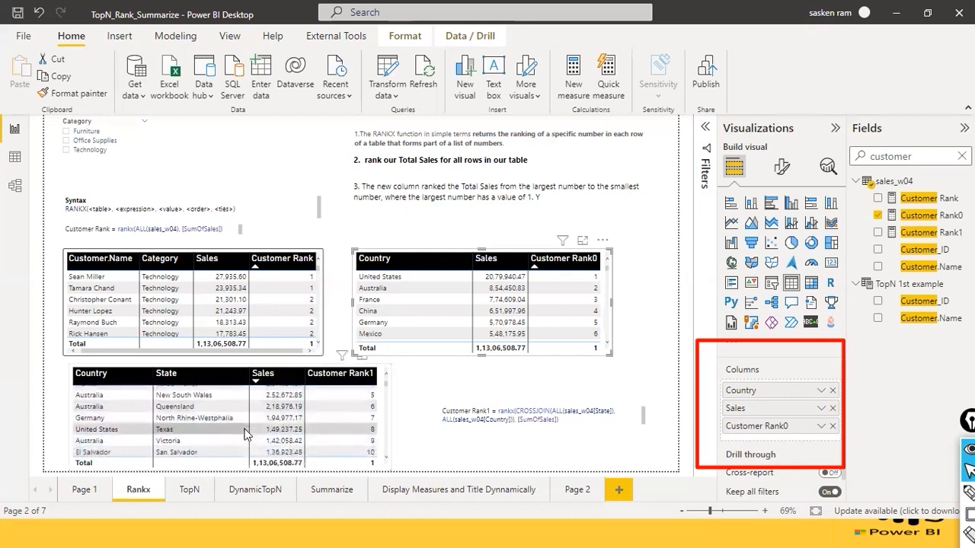
scroll(243, 434, "up", 3)
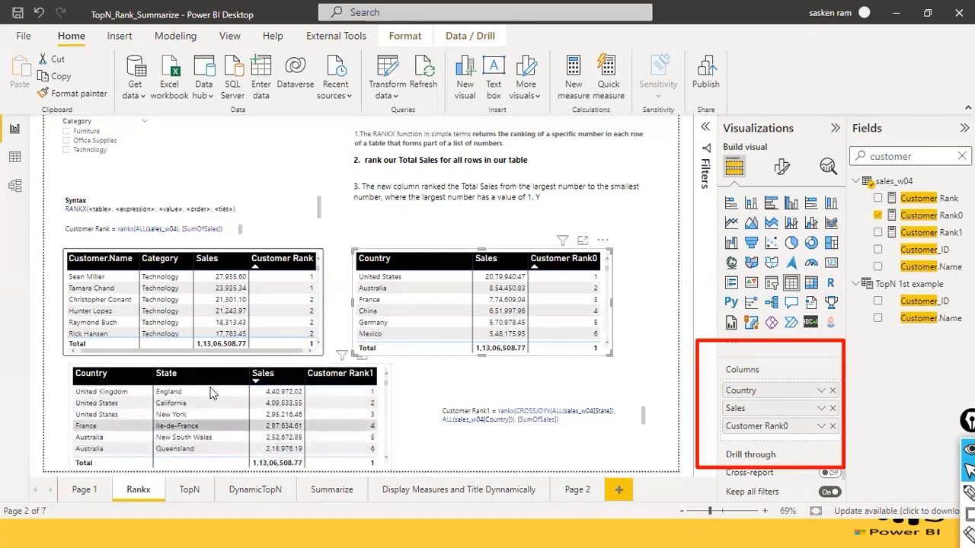
Find the Customer Rank1 measure used in the country and state table by searching for cust, and examine CROSSJOIN in its formula.
left_click(315, 371)
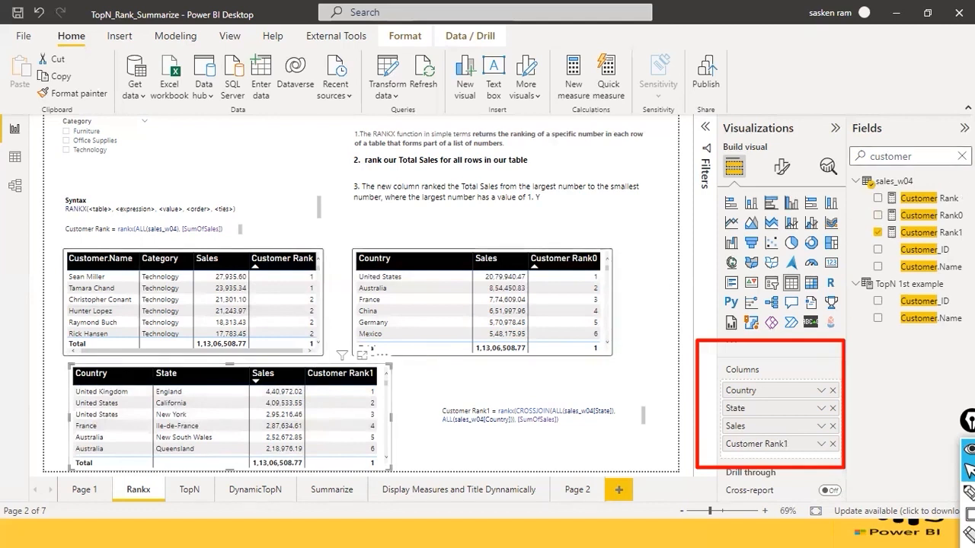
left_click(962, 156)
scroll(916, 350, "down", 5)
scroll(916, 350, "down", 8)
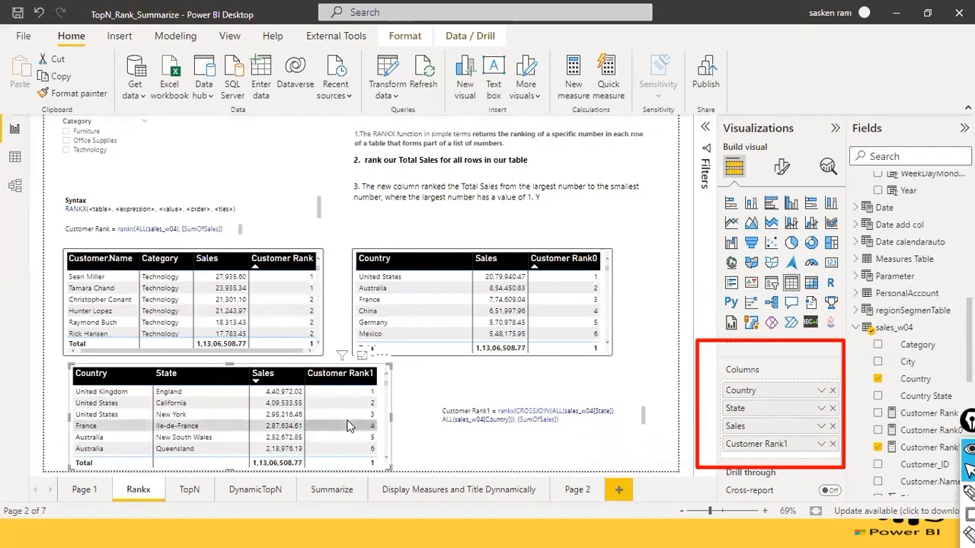
left_click(916, 156)
type("cust")
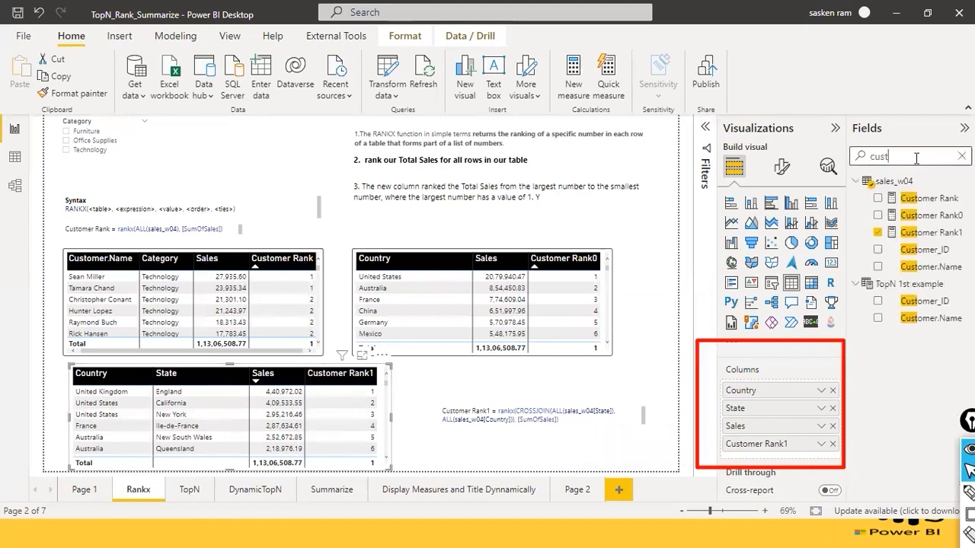
left_click(933, 235)
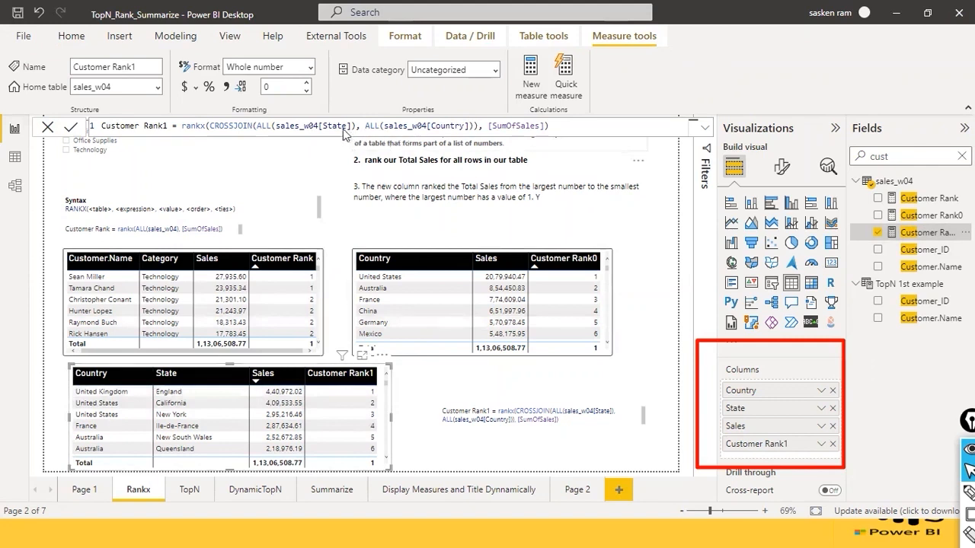
left_click(249, 126)
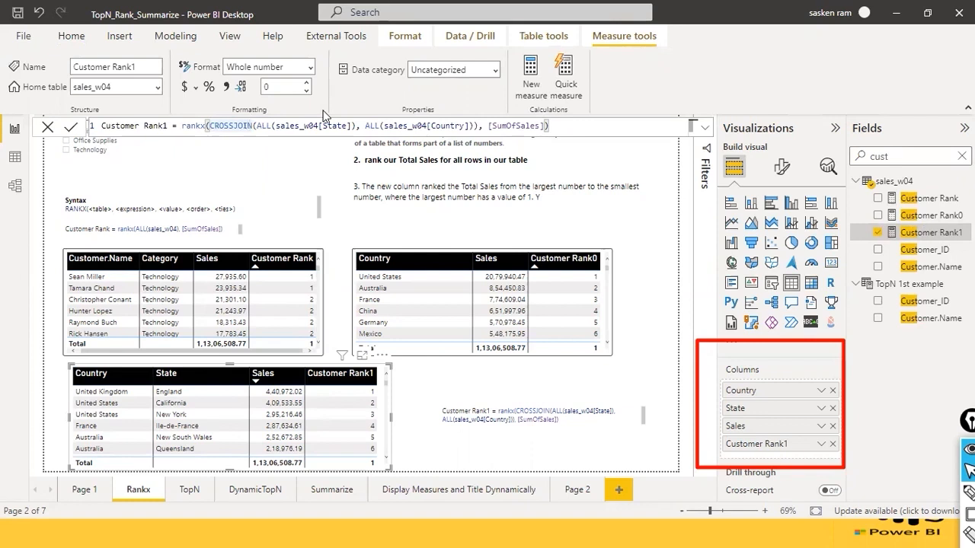
left_click(252, 126)
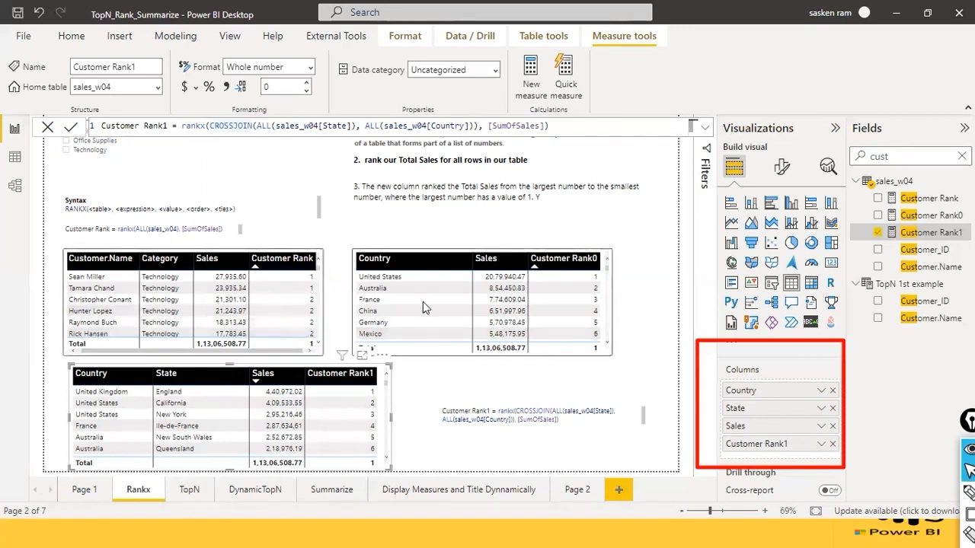
Open the TopN page and examine the n_value, table and orderBy_expression arguments in the TOPN syntax text.
left_click(186, 491)
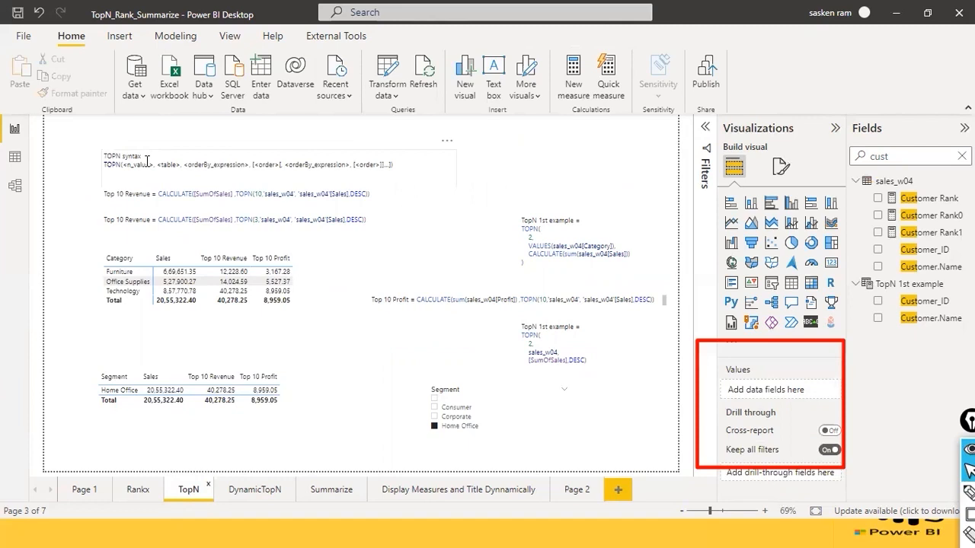
left_click_drag(120, 165, 137, 169)
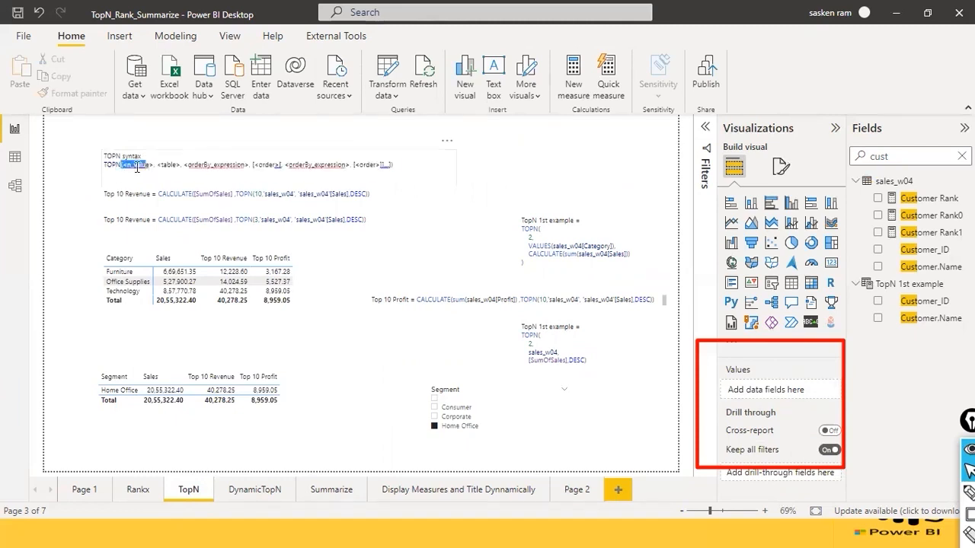
left_click(171, 168)
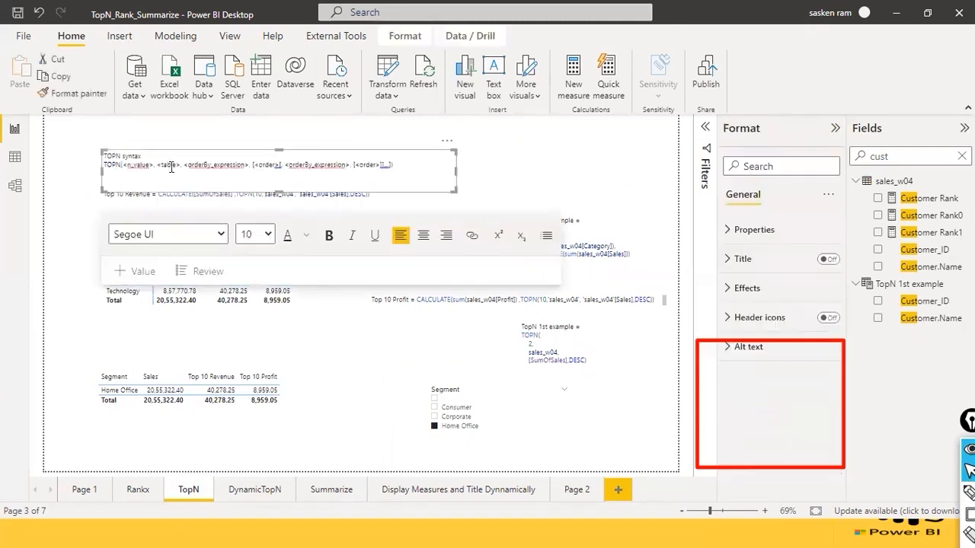
left_click(224, 164)
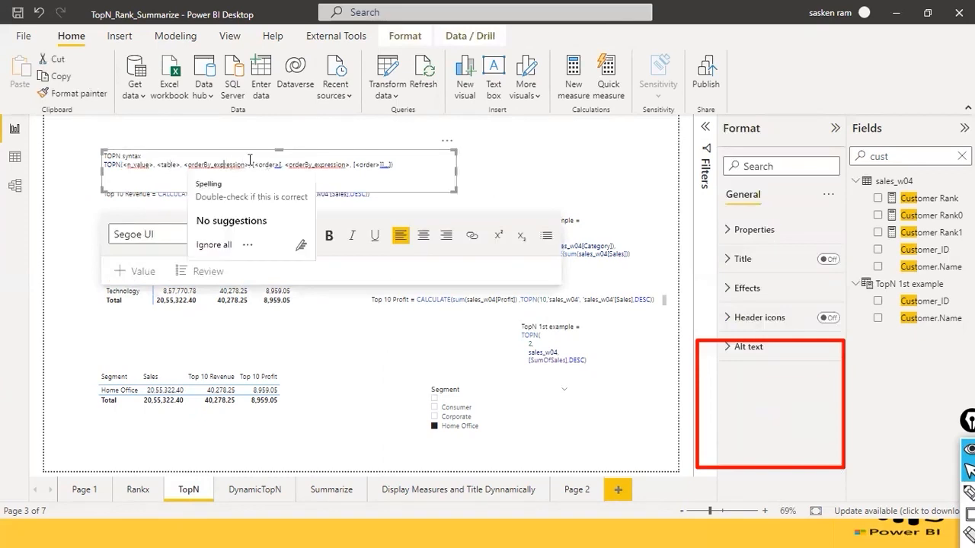
left_click(489, 186)
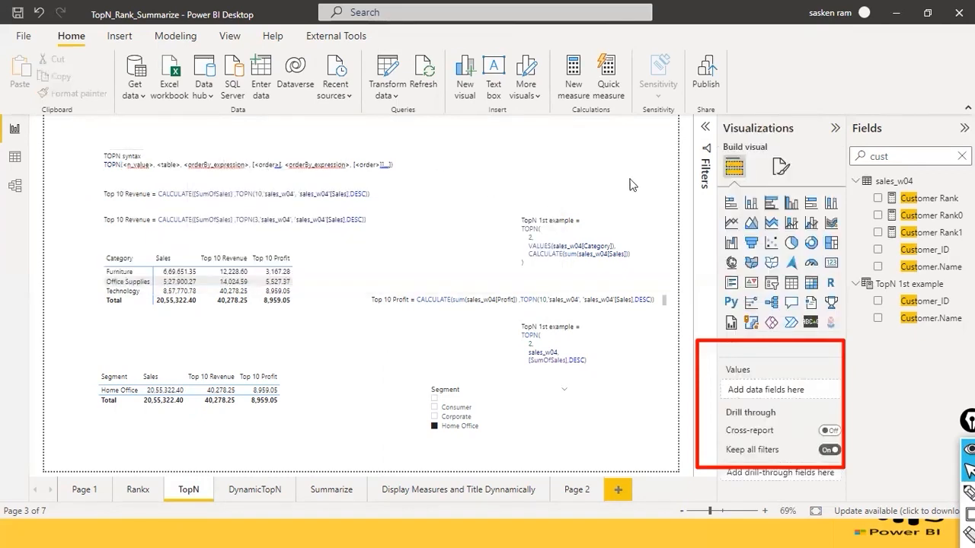
Examine the row count 2, VALUES(sales_w04[Category]) and CALCULATE arguments in the TopN 1st example text box.
left_click(577, 241)
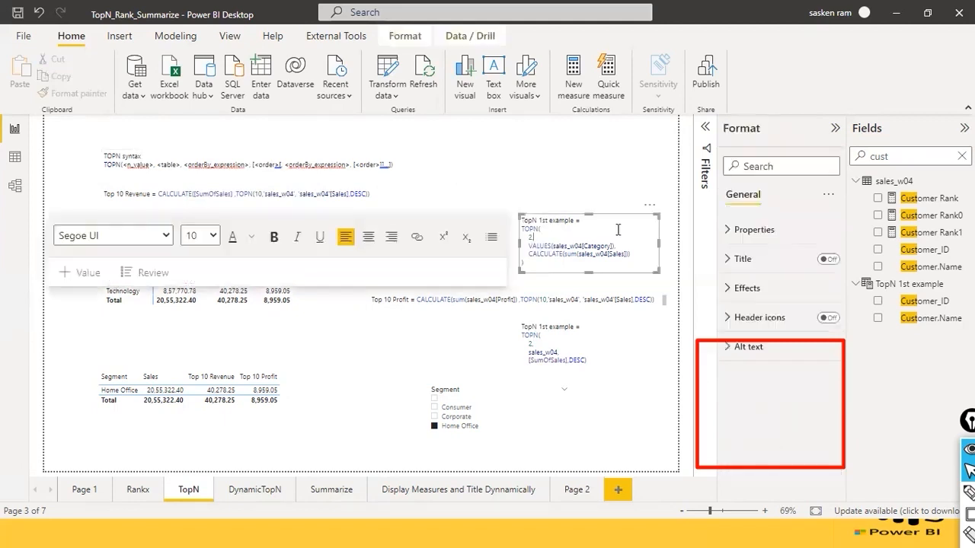
left_click_drag(529, 238, 539, 238)
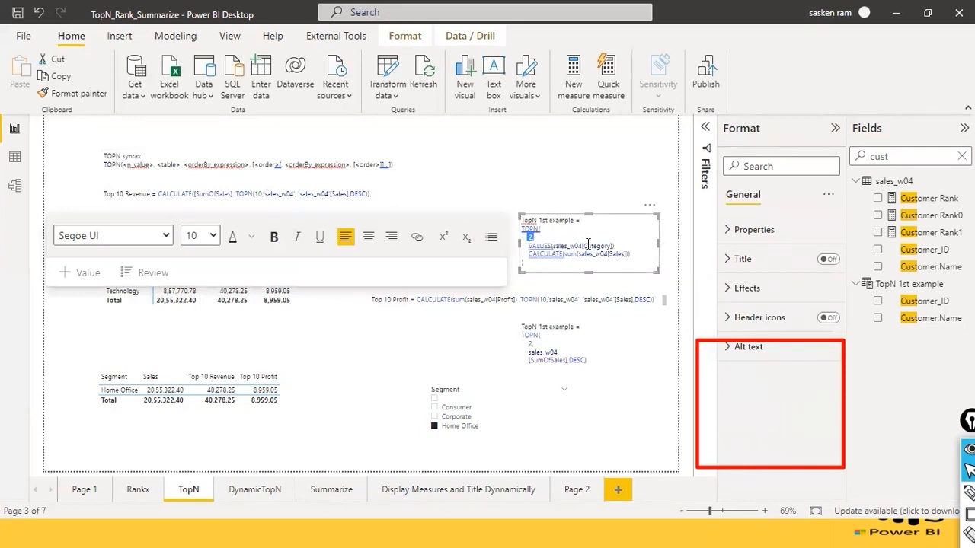
left_click(626, 245)
left_click_drag(627, 253, 592, 254)
left_click(554, 265)
Remove the text box showing the Top 10 Revenue formula with TOPN(10) from the page.
left_click(511, 190)
right_click(513, 187)
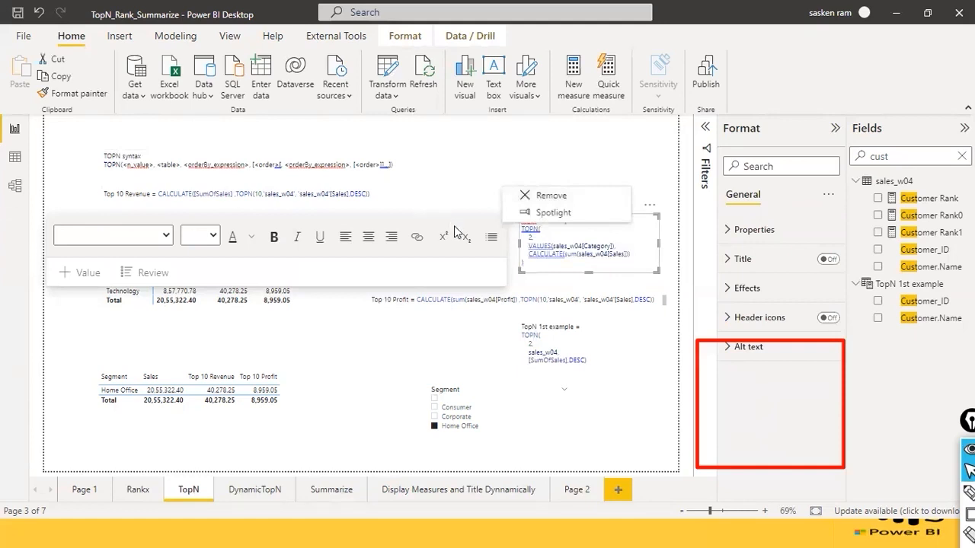
left_click(60, 353)
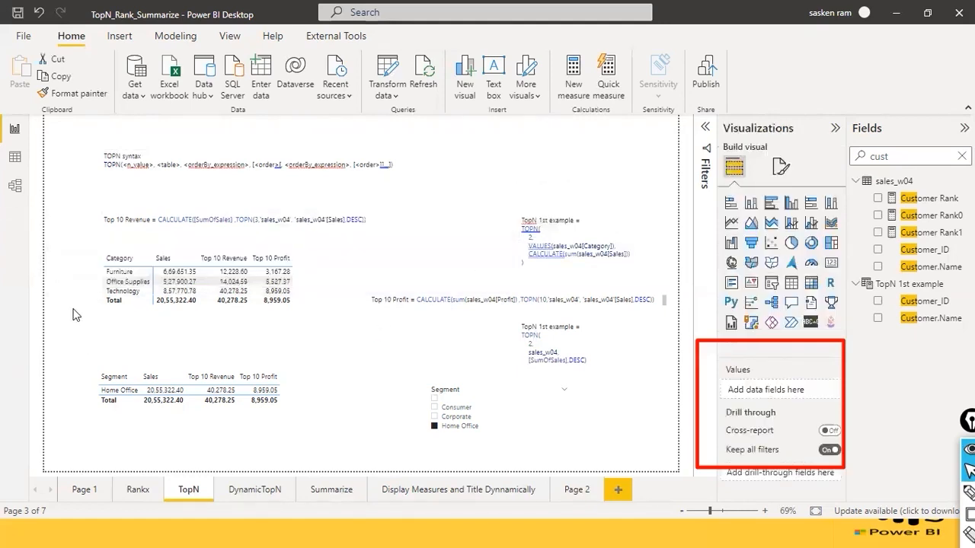
Copy the entire TopN 1st example formula from the text box that uses VALUES(sales_w04[Category]).
left_click(556, 264)
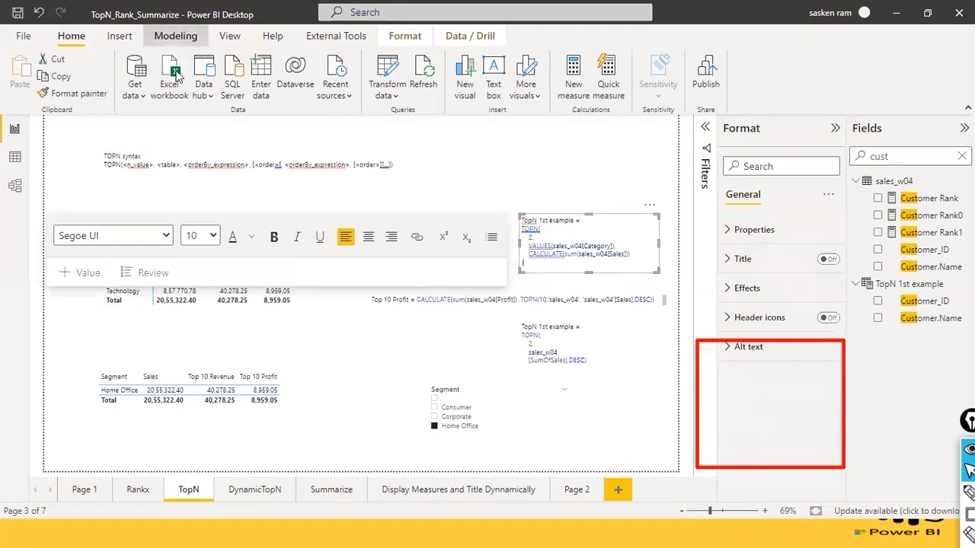
left_click(175, 35)
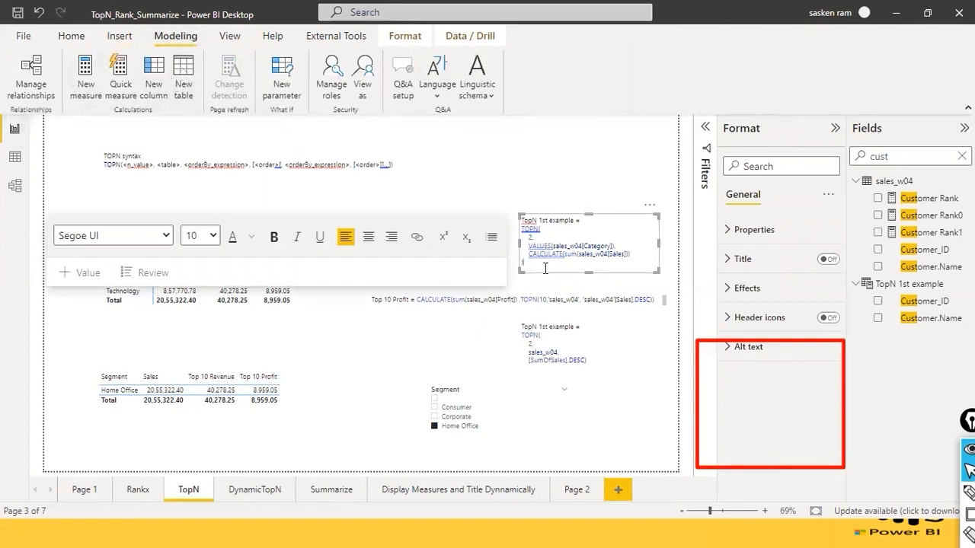
left_click_drag(545, 267, 532, 252)
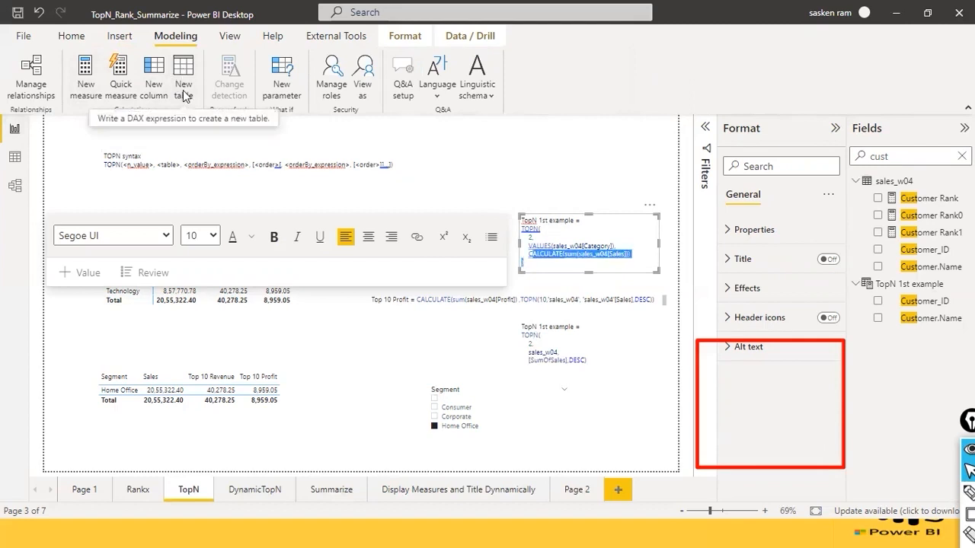
left_click(538, 262)
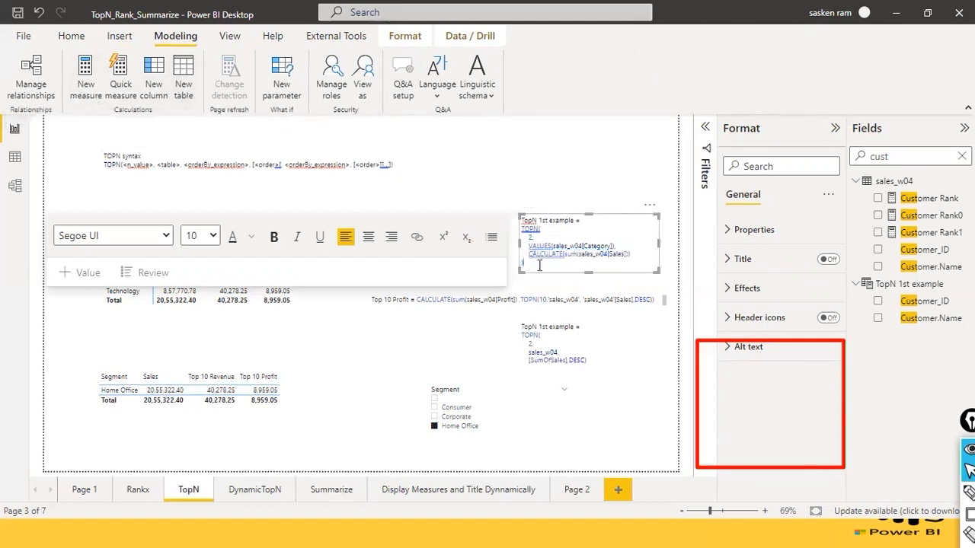
key("ctrl+a")
key("ctrl+c")
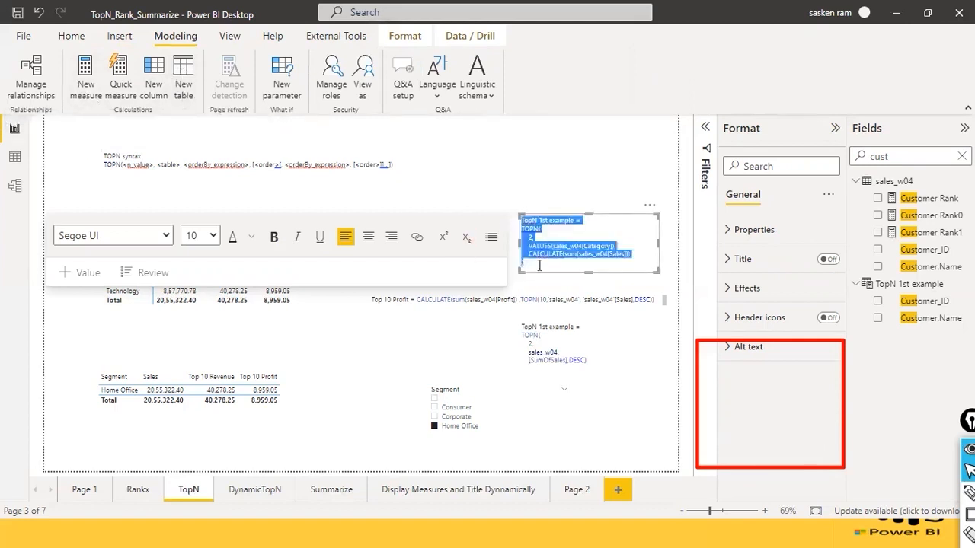
Create a new measure from the copied TOPN formula, rename it TopN 2st example, and commit it.
left_click(94, 89)
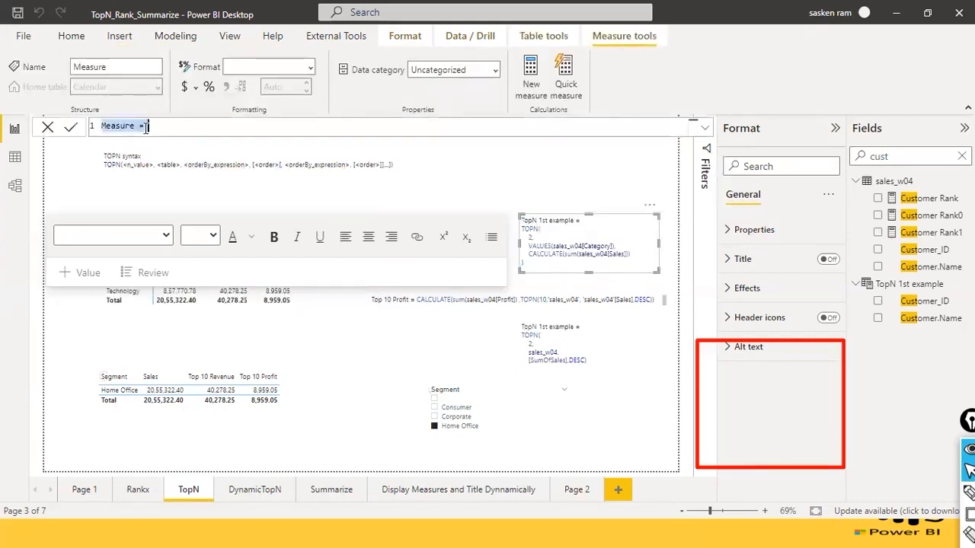
key("ctrl+v")
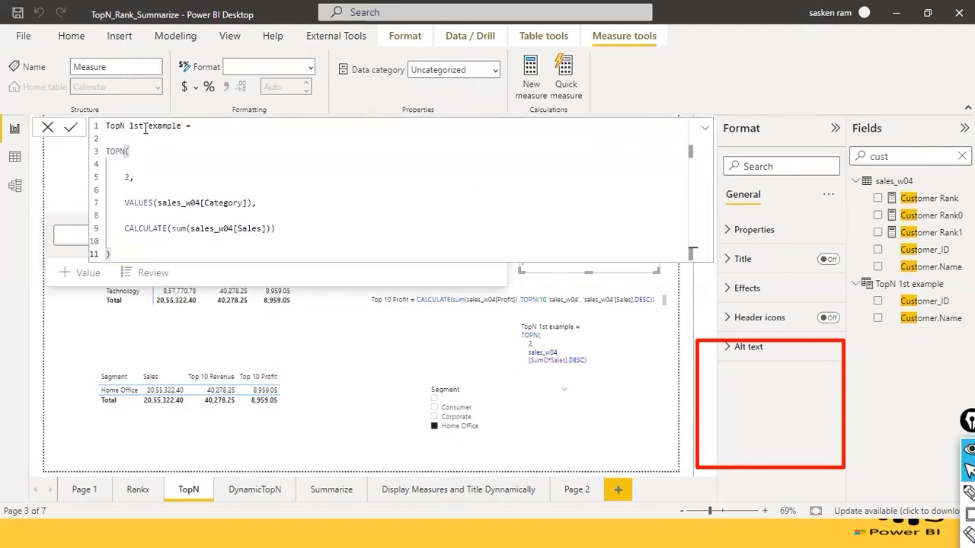
key("ctrl+Home")
key("Right")
key("Right")
key("Right")
key("Right")
key("BackSpace")
type("2")
key("Return")
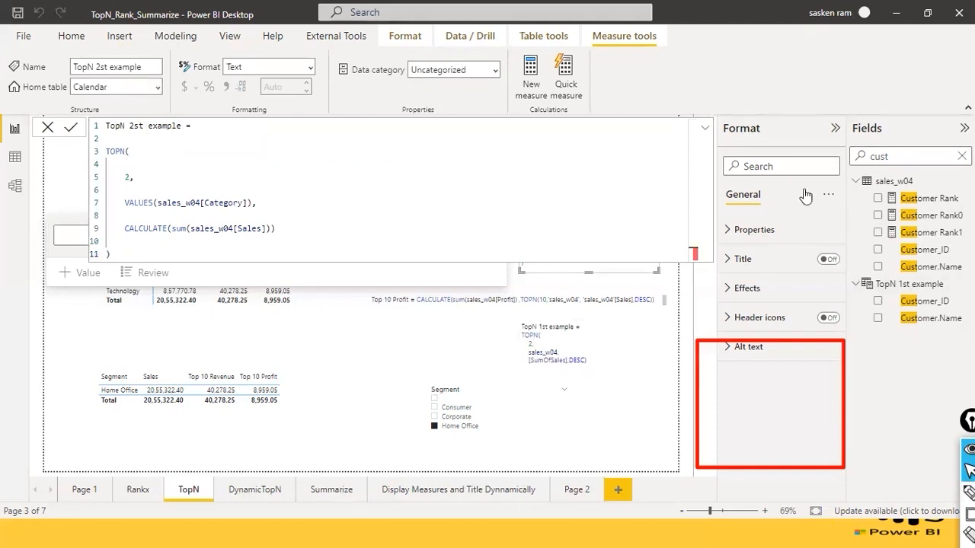
Close the formula editor, search the fields for top, and open the TopN 2st example measure's formula.
left_click(961, 156)
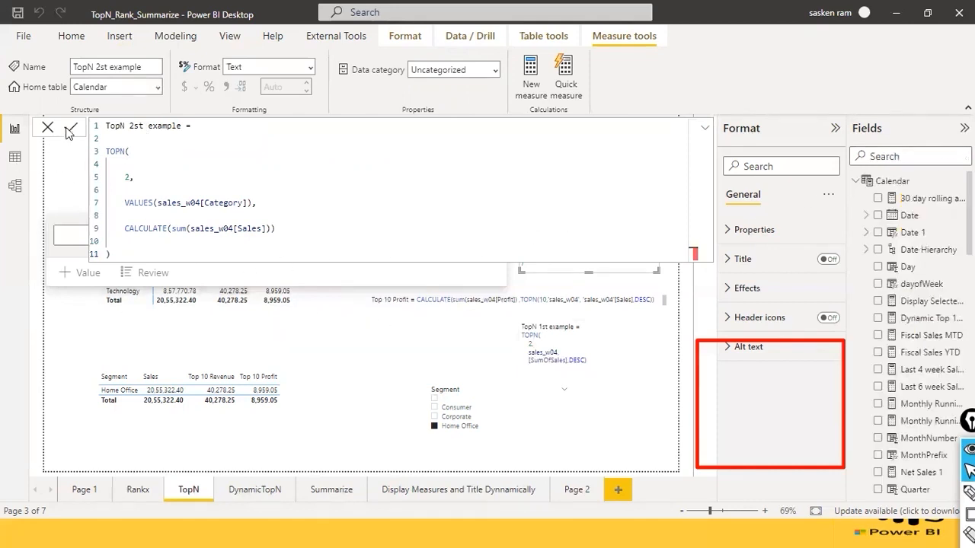
left_click(47, 128)
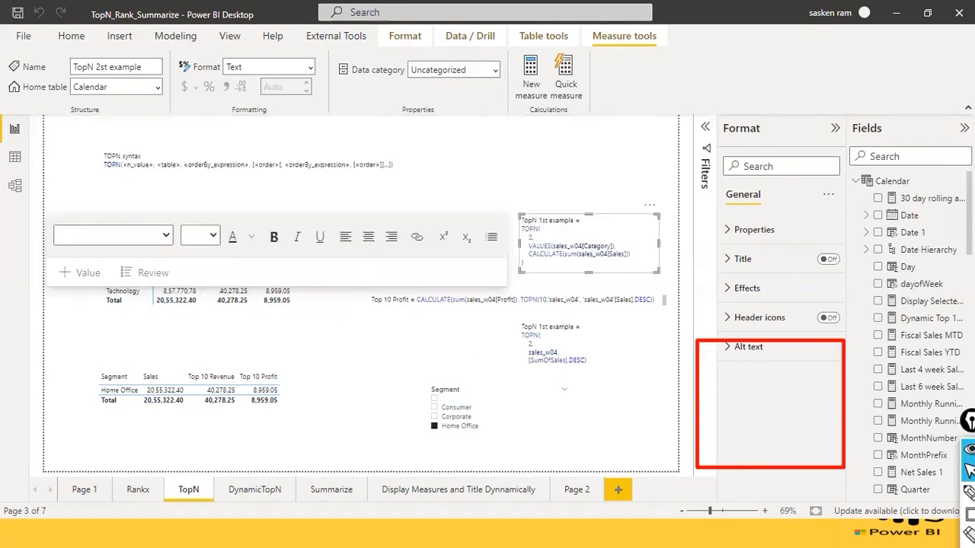
left_click(855, 183)
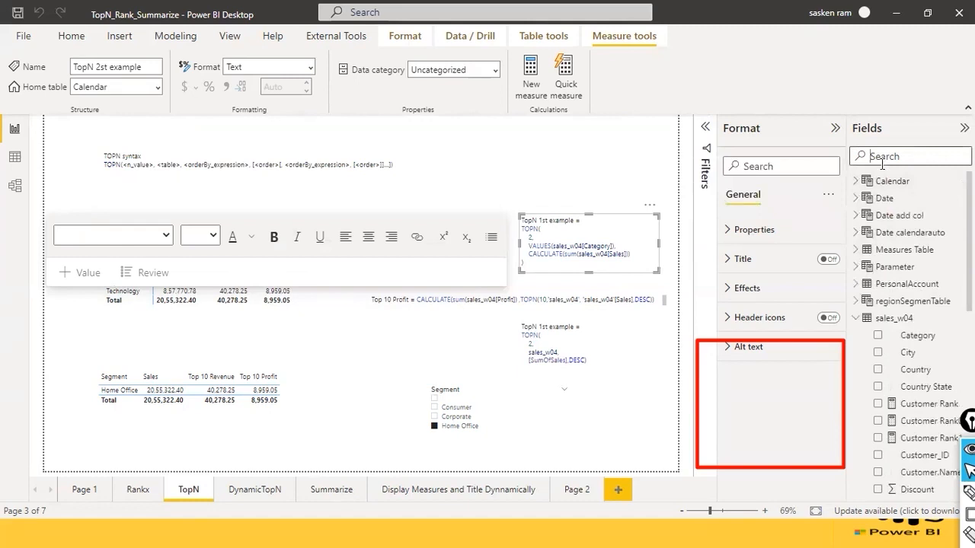
left_click(882, 156)
type("top")
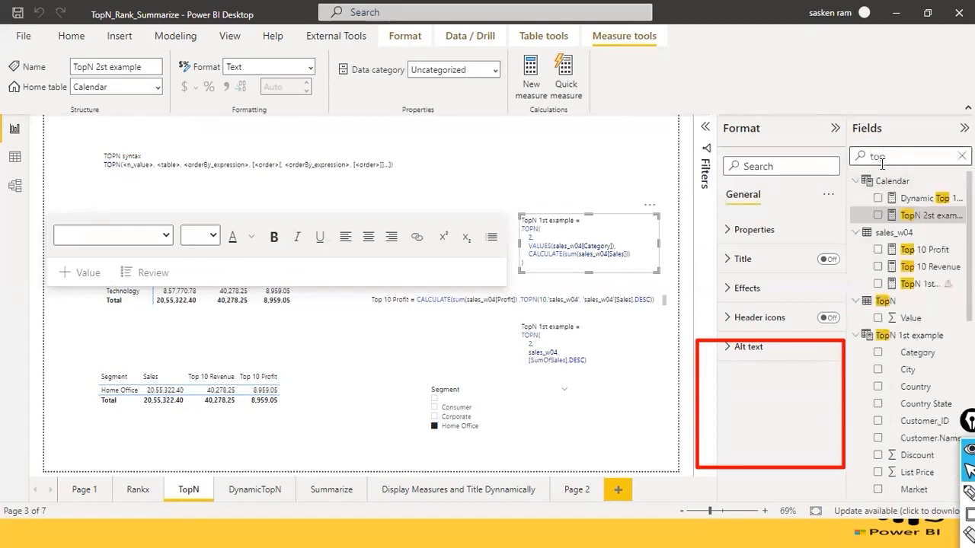
type("p")
key("BackSpace")
left_click(927, 218)
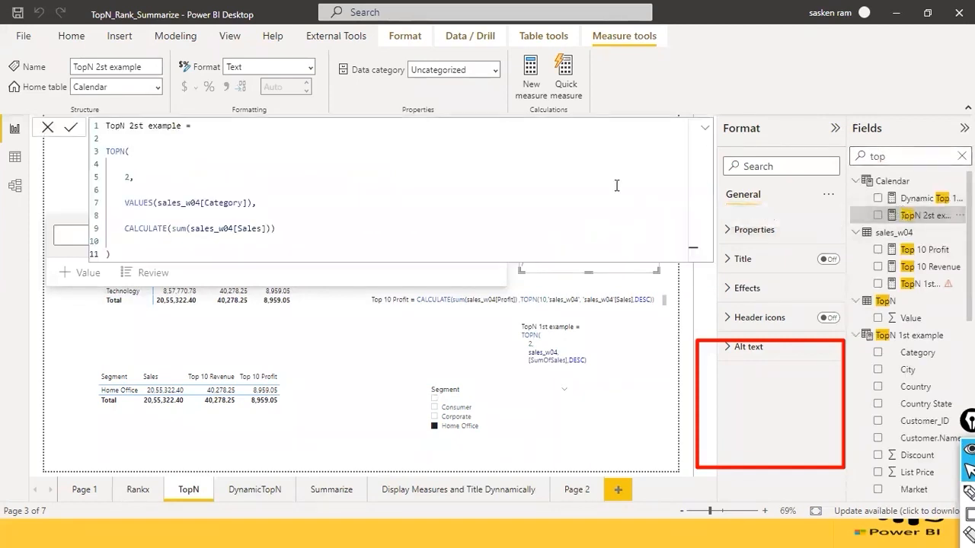
Copy the entire formula of the TopN 2st example measure and close the formula editor.
left_click(922, 198)
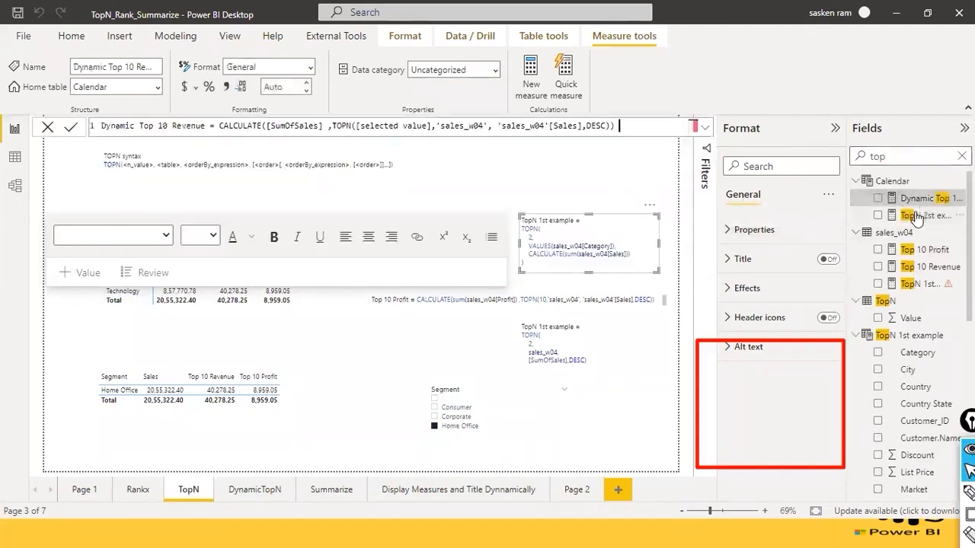
left_click(917, 216)
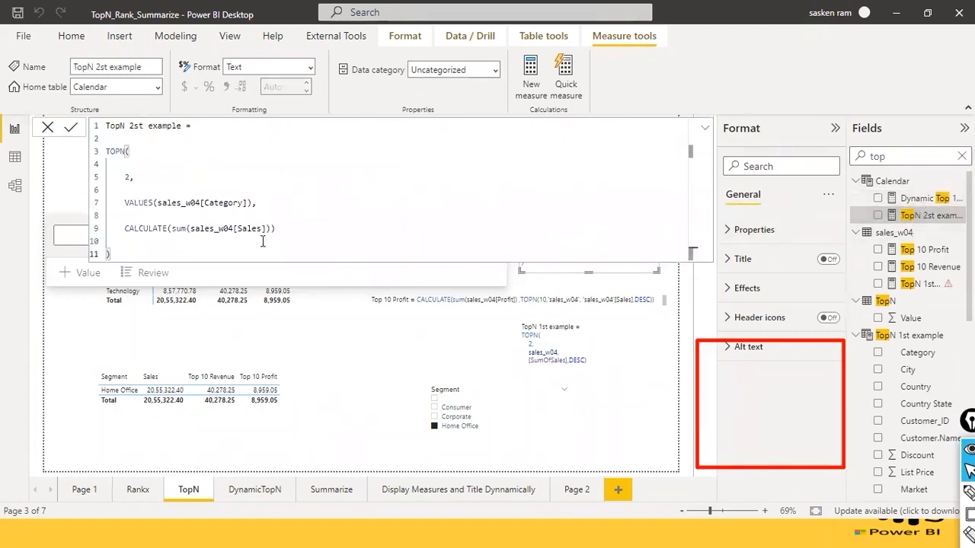
key("ctrl+a")
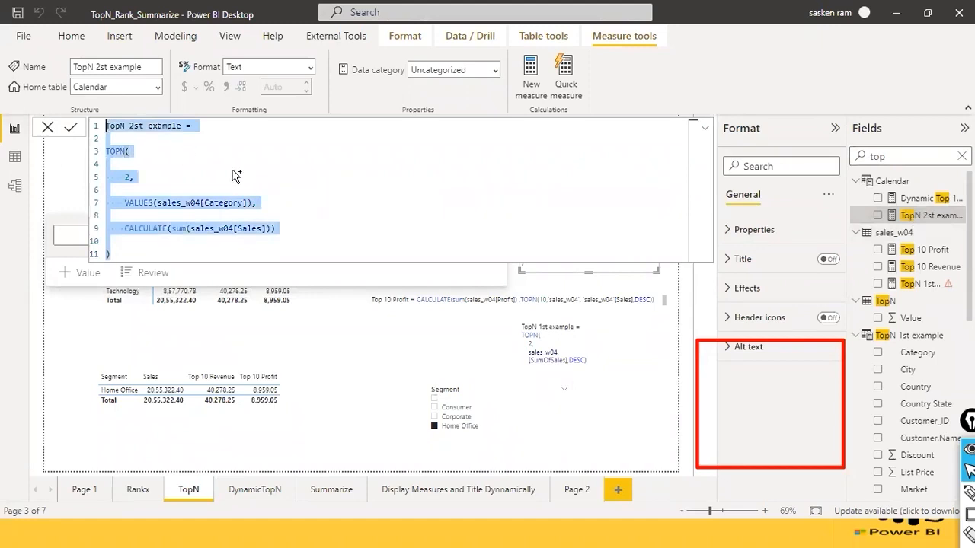
left_click(47, 127)
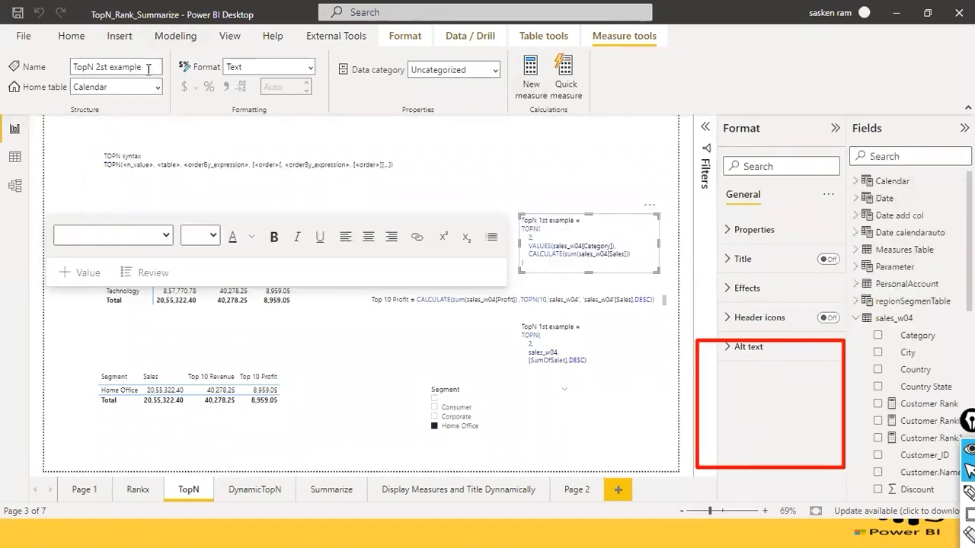
Create a calculated table from the copied TOPN formula, name it TopN 21st example, and close the formula editor.
left_click(175, 35)
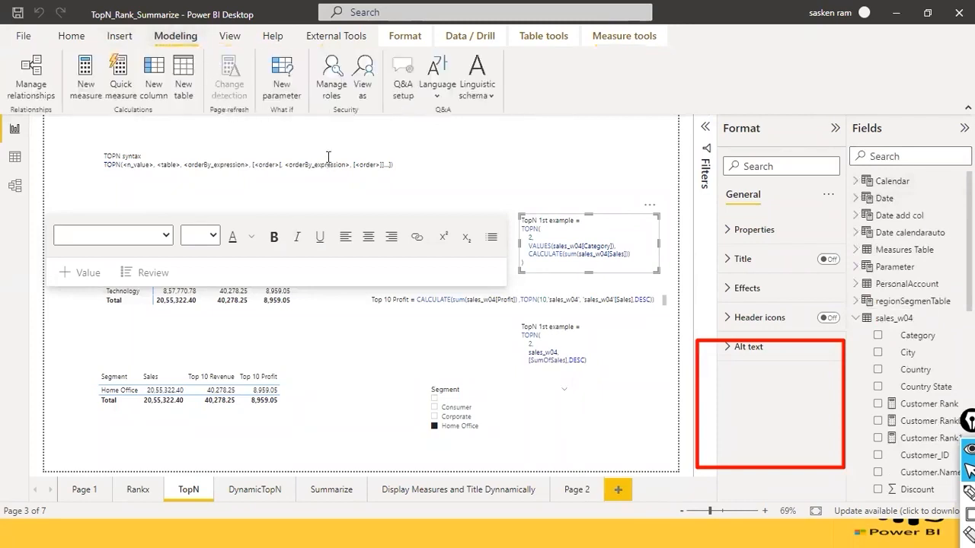
left_click(177, 92)
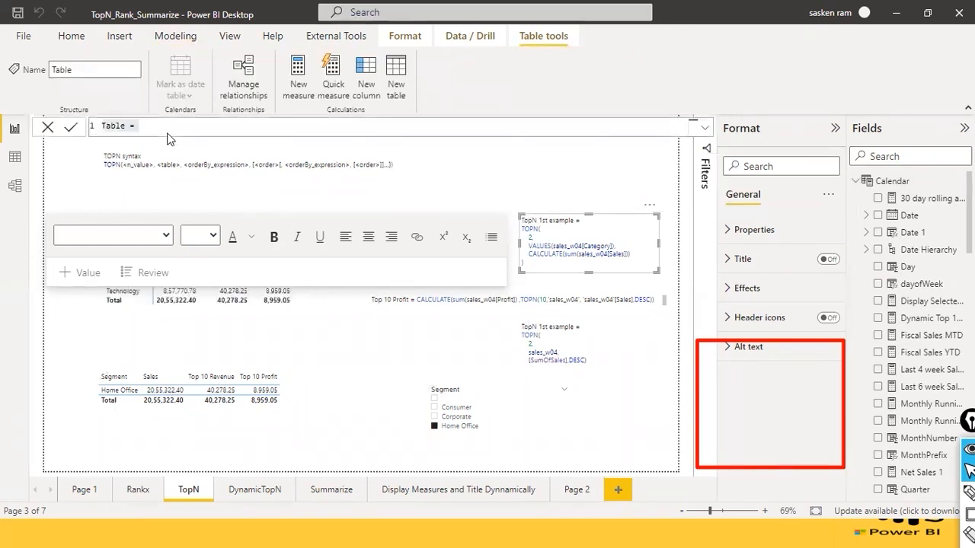
key("ctrl+v")
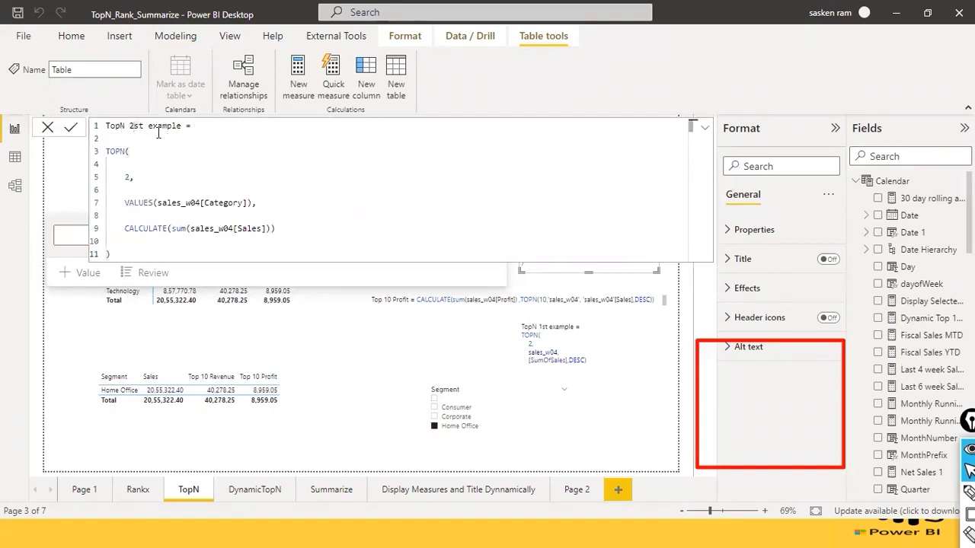
type("1")
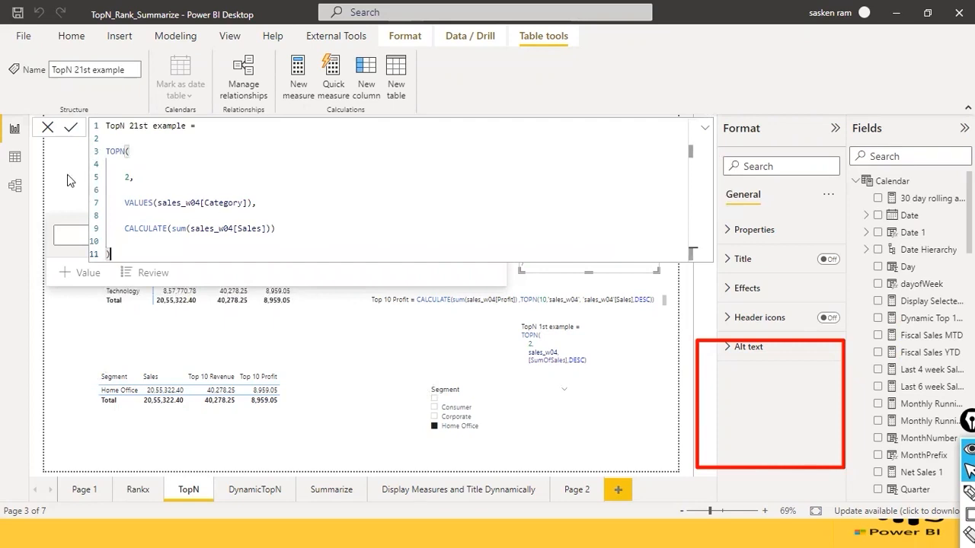
left_click(48, 131)
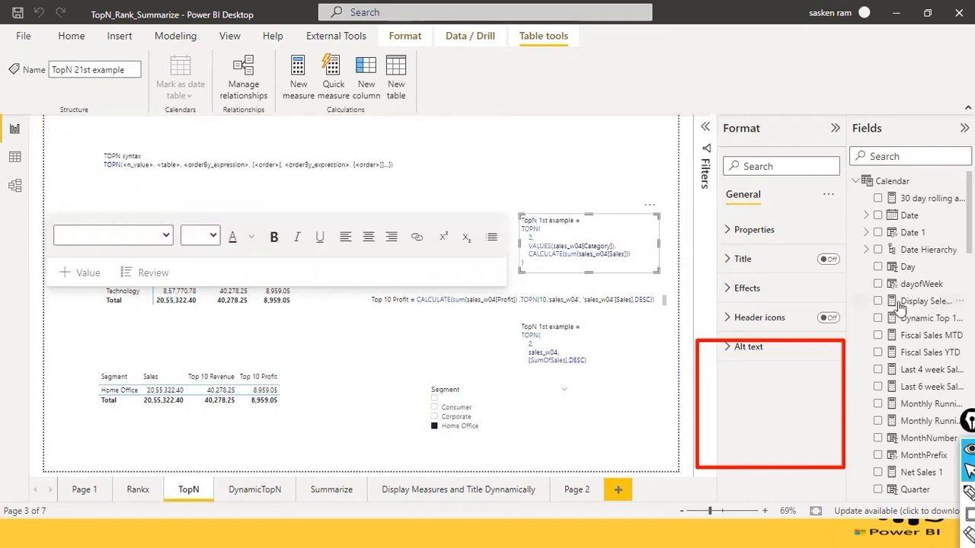
Deselect the text box and search the fields for topn.
left_click(372, 357)
left_click(909, 157)
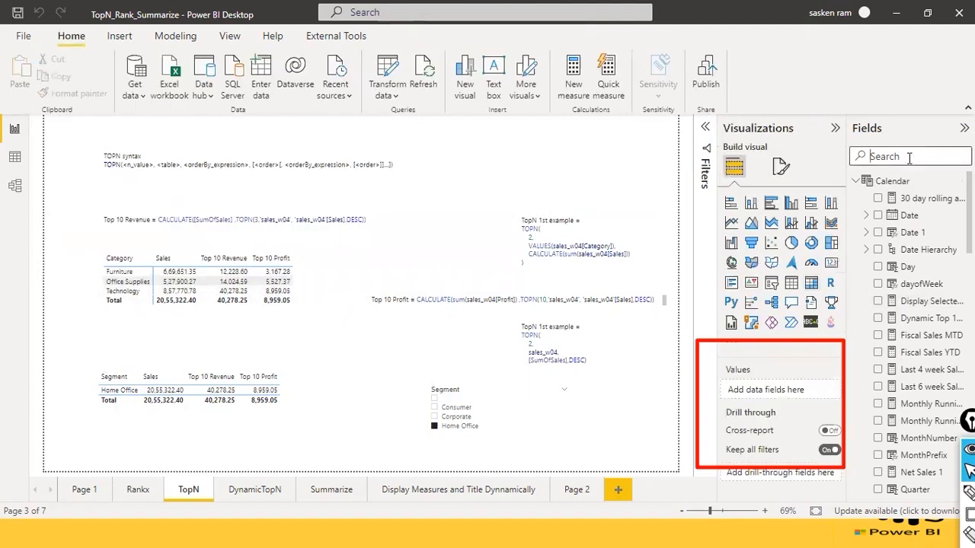
type("topn")
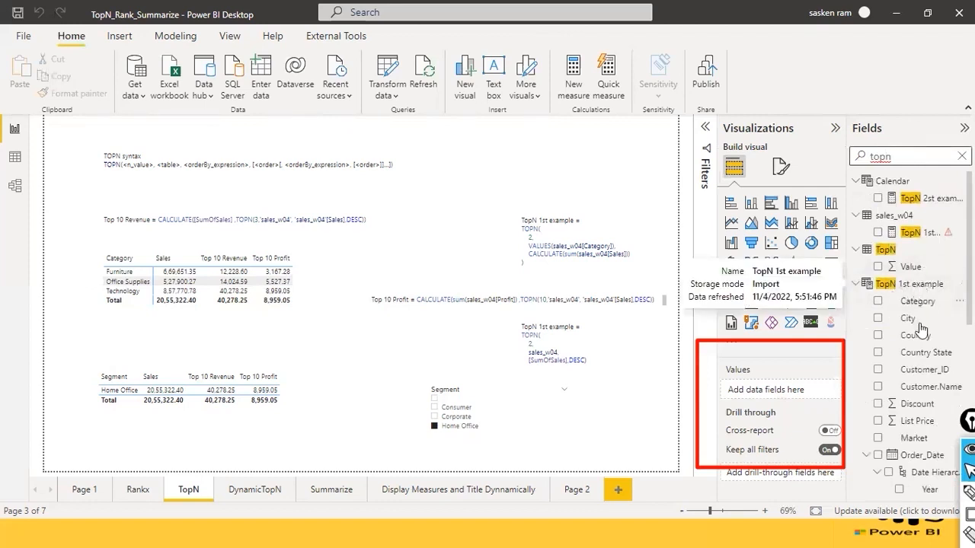
Switch to the Data view and collapse the Calendar and sales_w04 tables in the field list.
left_click(15, 157)
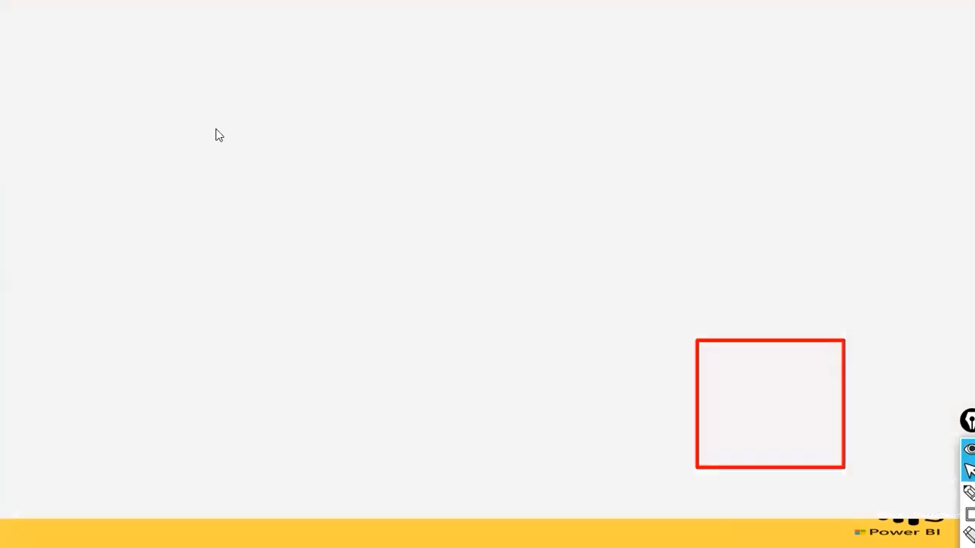
left_click(856, 182)
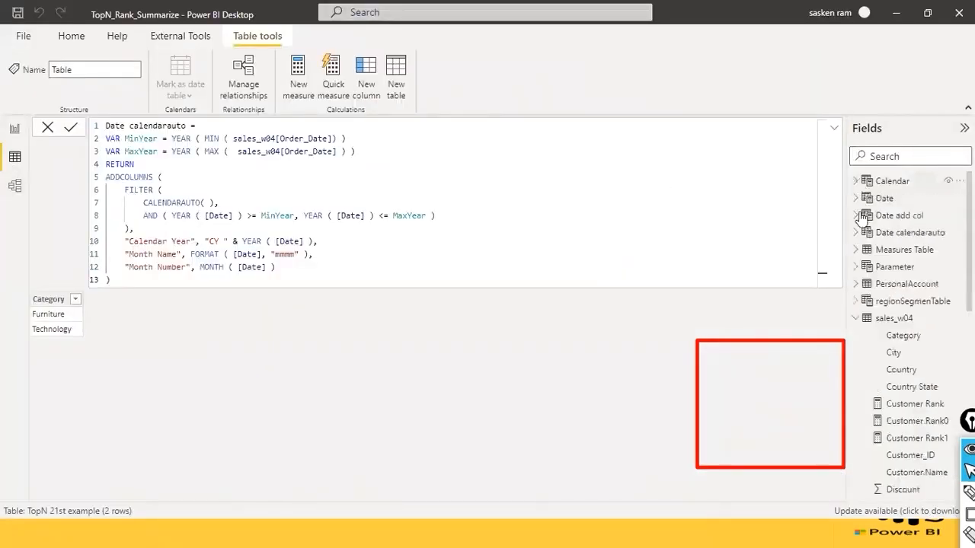
left_click(856, 319)
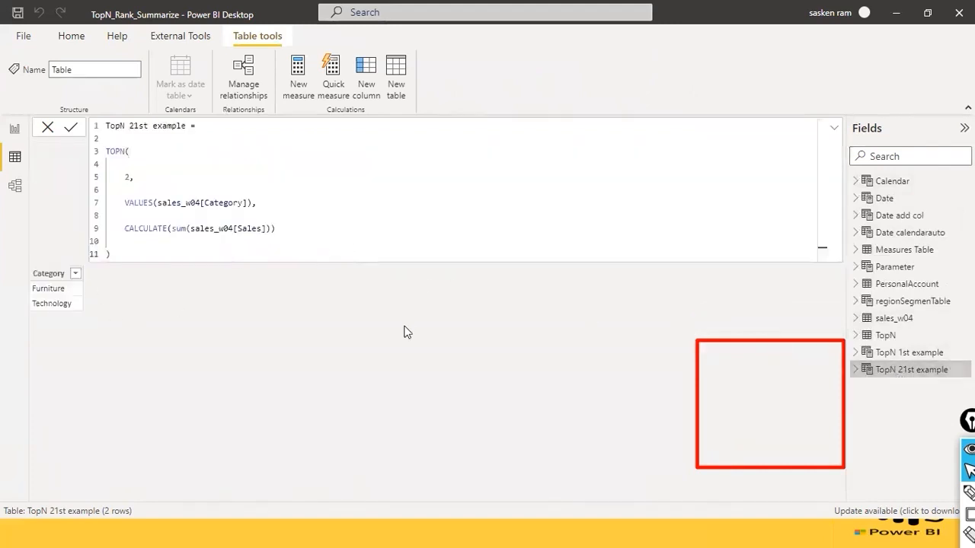
Compare the TopN 1st example and TopN 21st example tables, highlighting the VALUES(sales_w04[Category]) argument in the latter's formula.
left_click(906, 352)
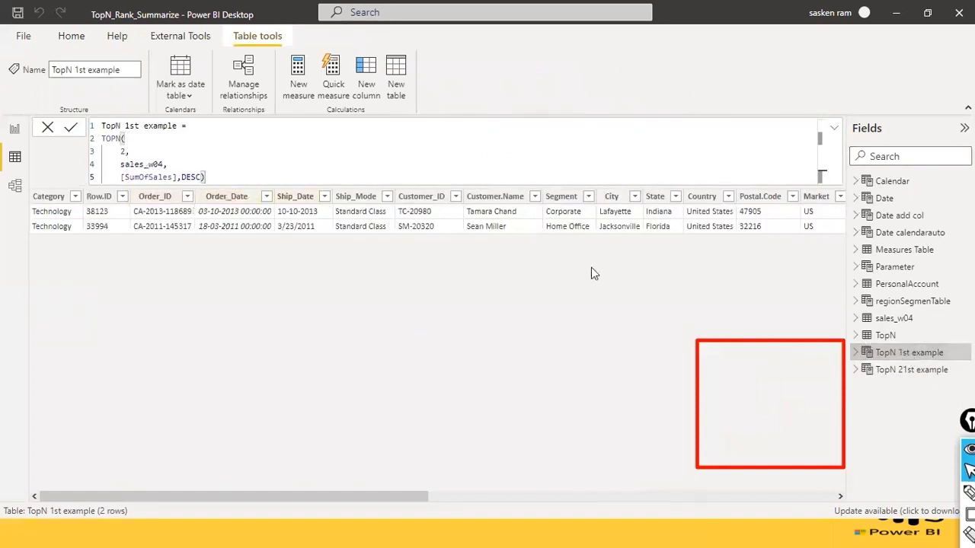
left_click(895, 372)
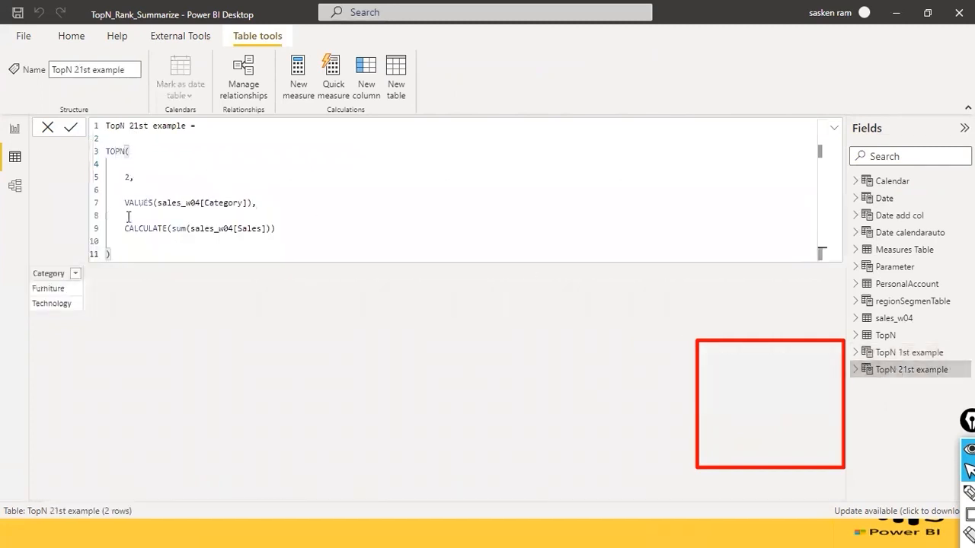
left_click_drag(208, 202, 244, 203)
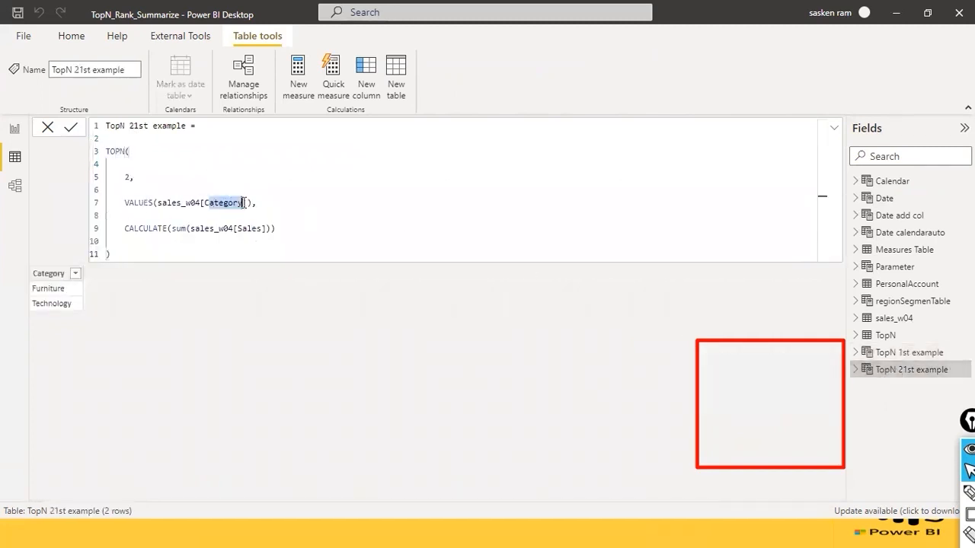
double_click(131, 202)
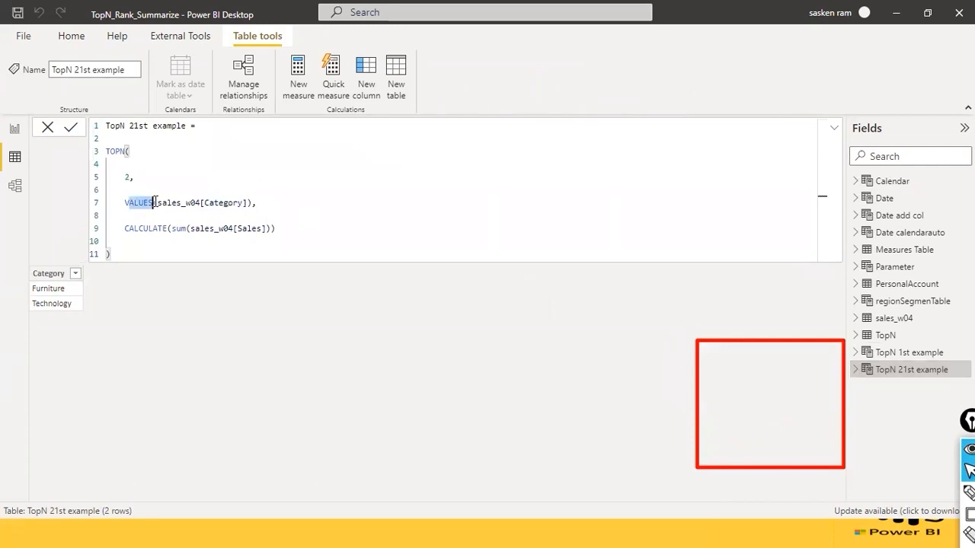
left_click_drag(215, 207, 233, 204)
Open the TopN 1st example table and examine the sales_w04, [SumOfSales] and DESC arguments in its formula.
left_click(876, 354)
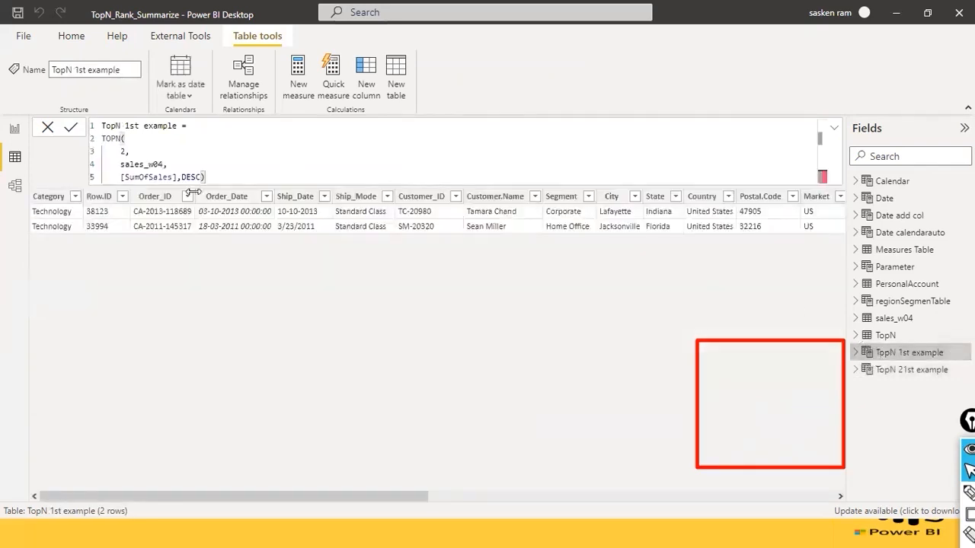
left_click_drag(164, 164, 121, 167)
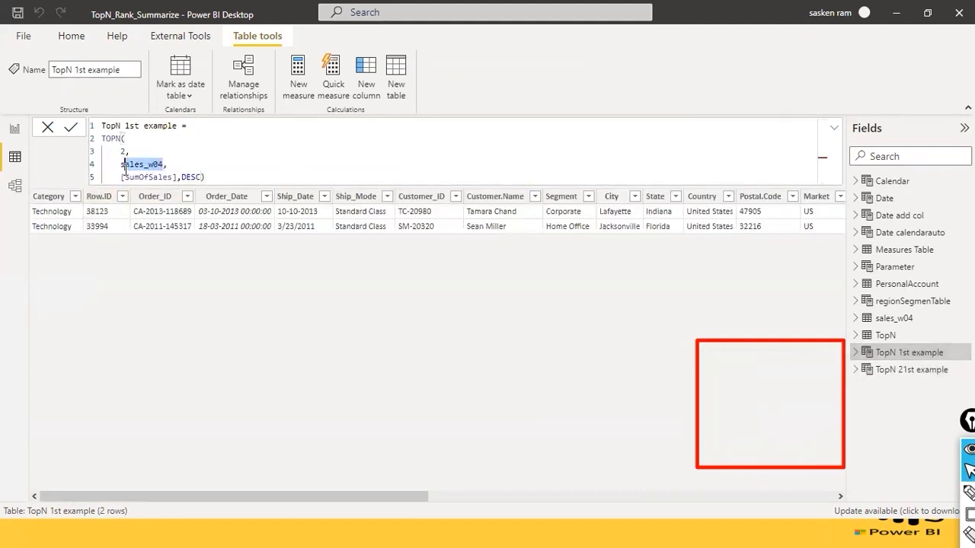
double_click(147, 166)
left_click(145, 166)
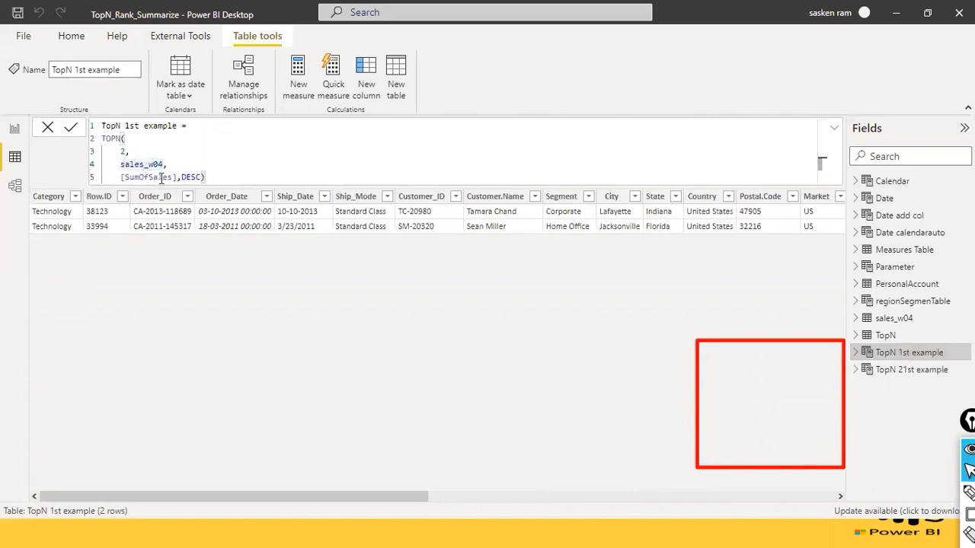
left_click(168, 177)
left_click(191, 177)
left_click_drag(192, 178, 204, 177)
Sort the TopN 1st example table by the Sales column in descending order.
left_click_drag(299, 499, 731, 474)
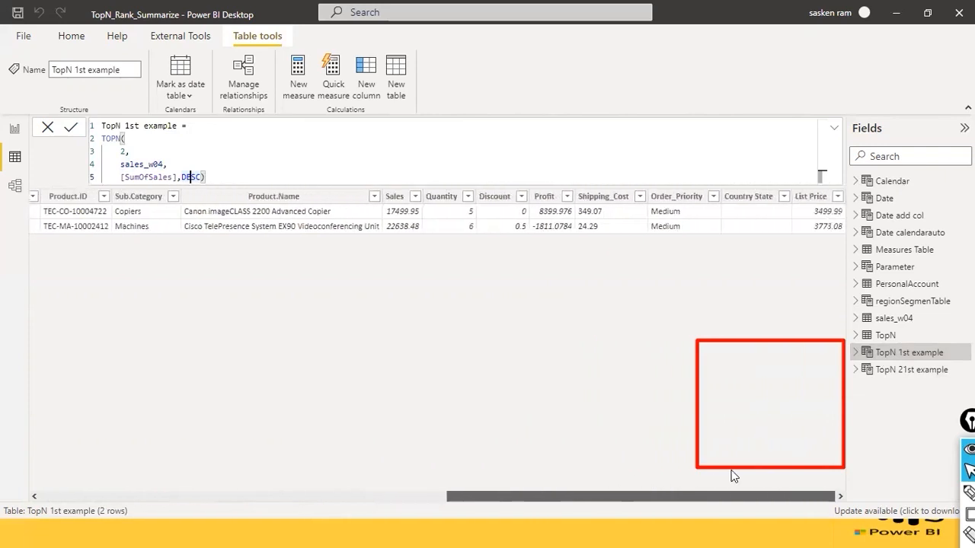
left_click(417, 197)
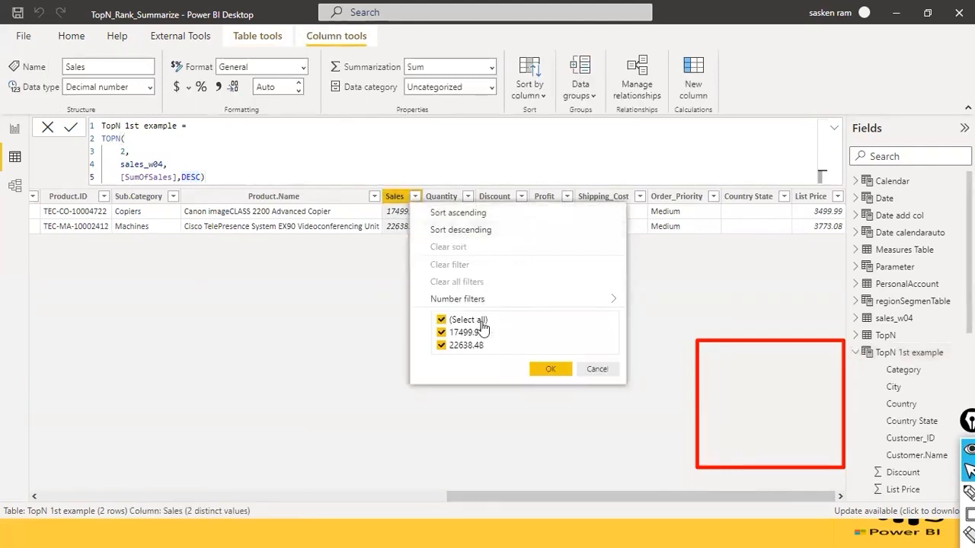
left_click(468, 233)
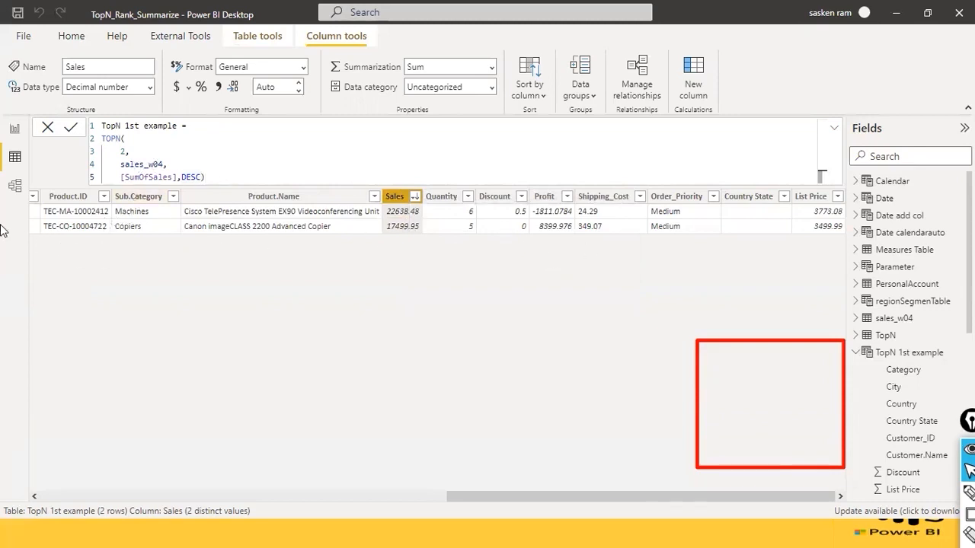
Collapse the TopN 1st example fields, reopen the TopN 21st example table, and inspect the column passed to VALUES in its formula.
left_click(903, 354)
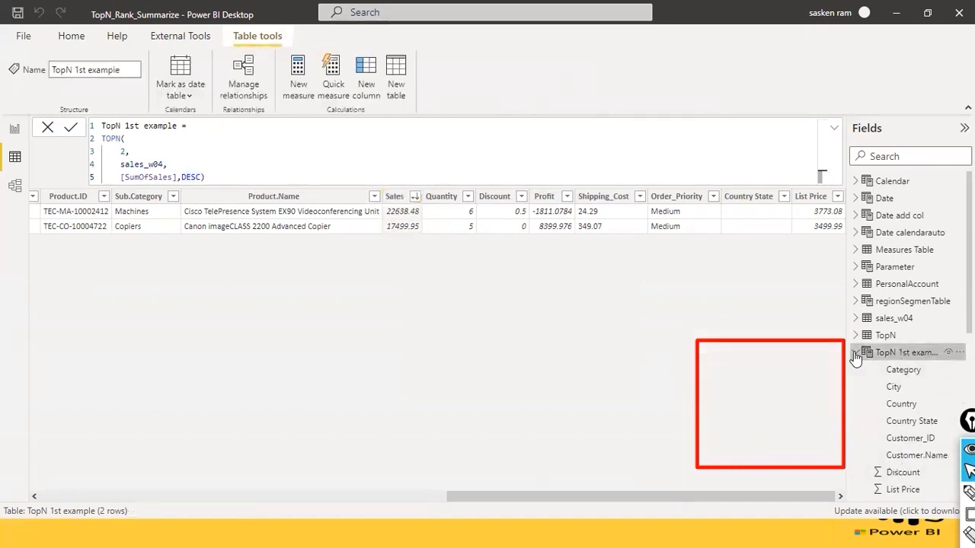
left_click(903, 371)
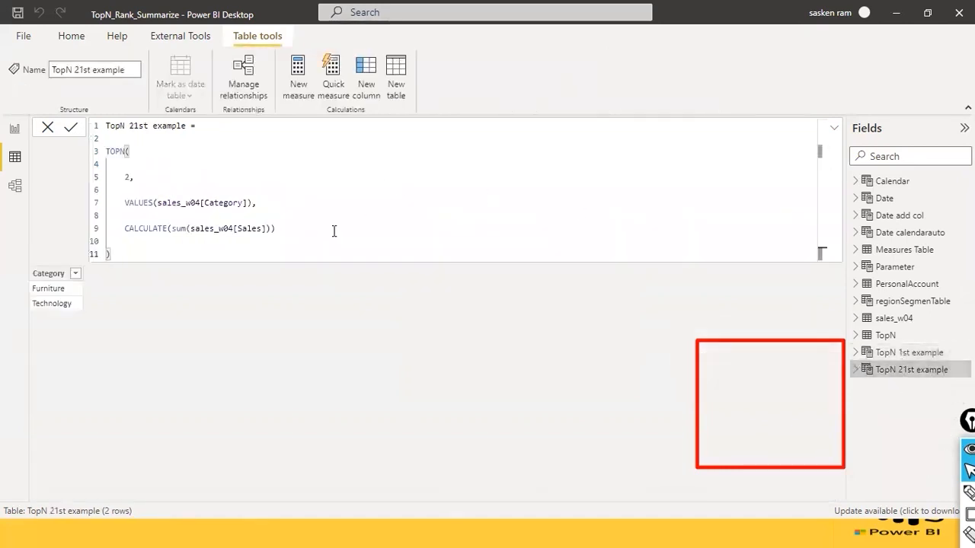
left_click_drag(252, 204, 182, 205)
left_click(156, 203)
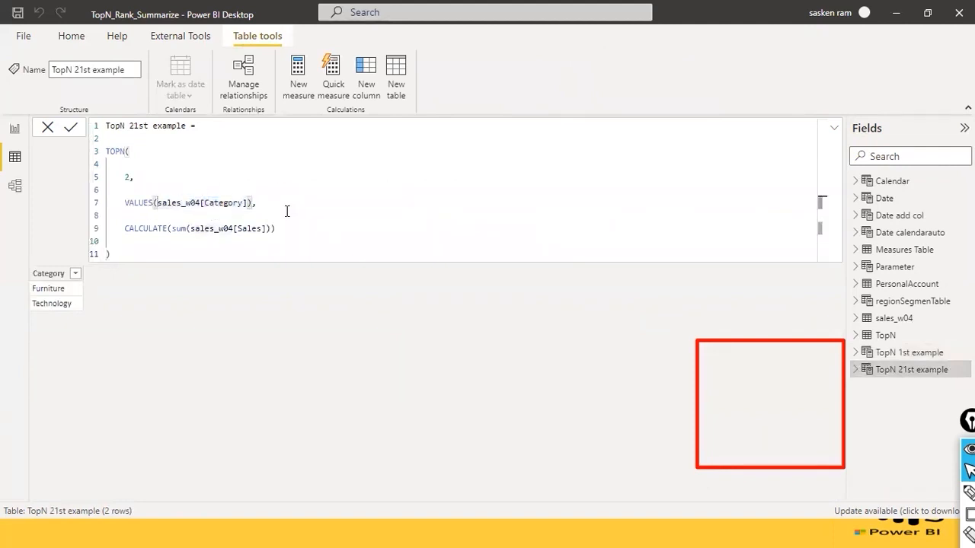
left_click(244, 203)
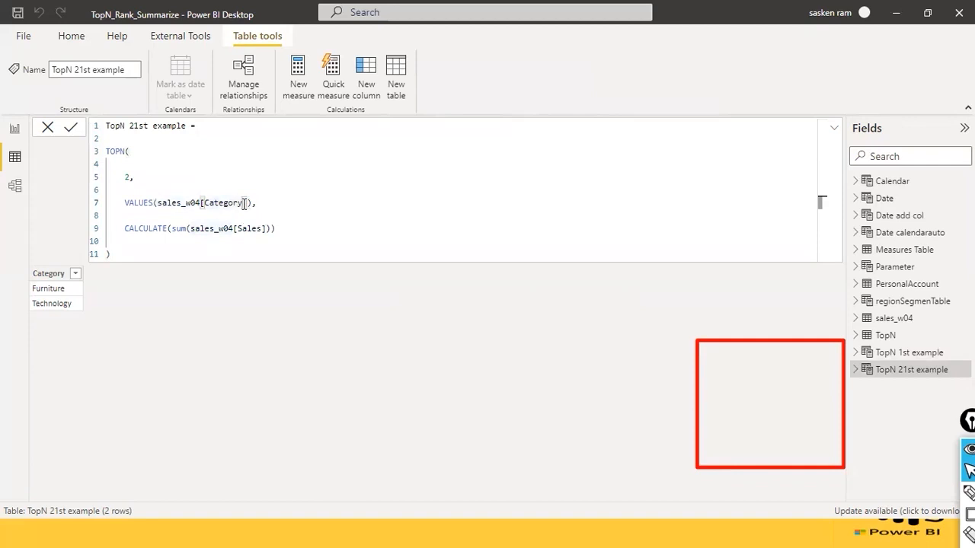
Return to the Report view and highlight the table argument in the TOPN syntax text box.
left_click(15, 129)
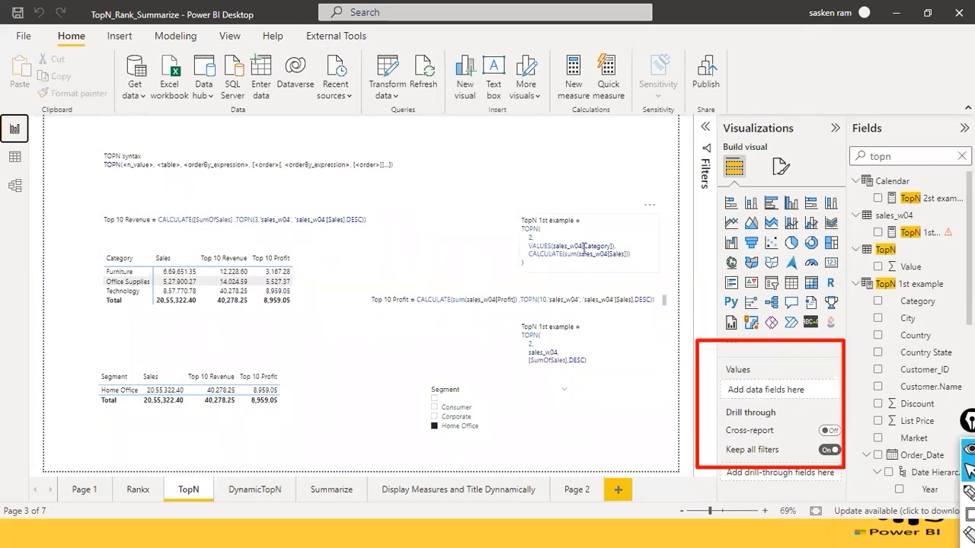
double_click(167, 165)
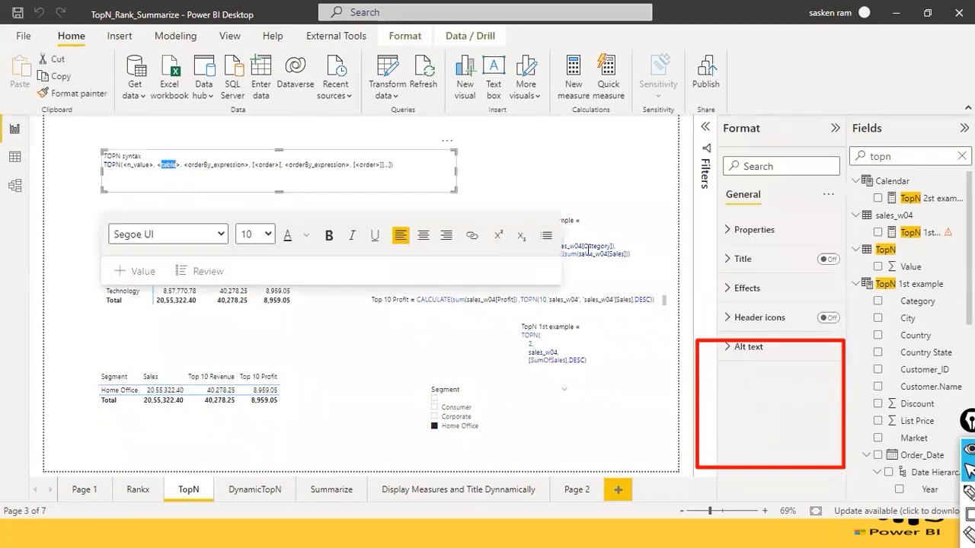
left_click(605, 242)
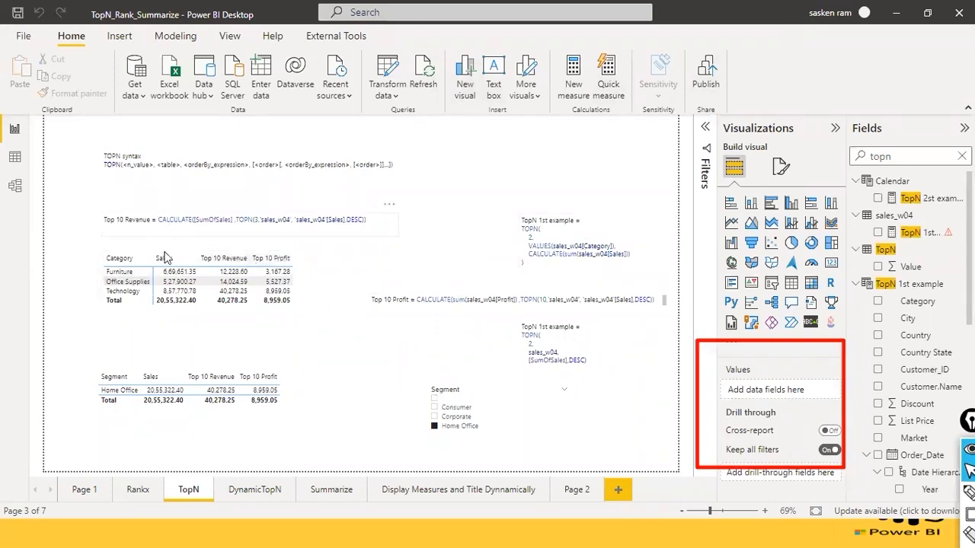
Select the Category matrix and review the fields assigned to its rows, columns and values.
left_click(110, 304)
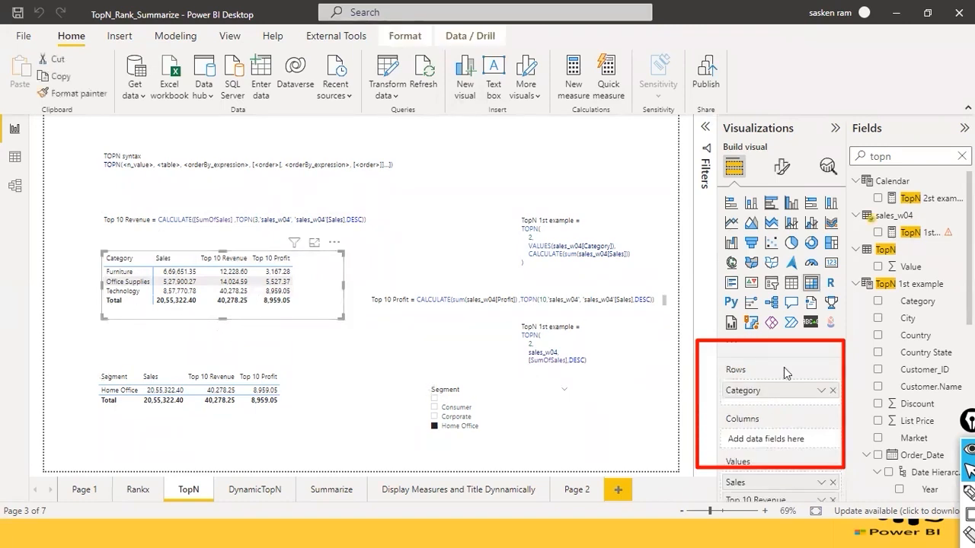
scroll(729, 382, "down", 2)
scroll(729, 383, "up", 1)
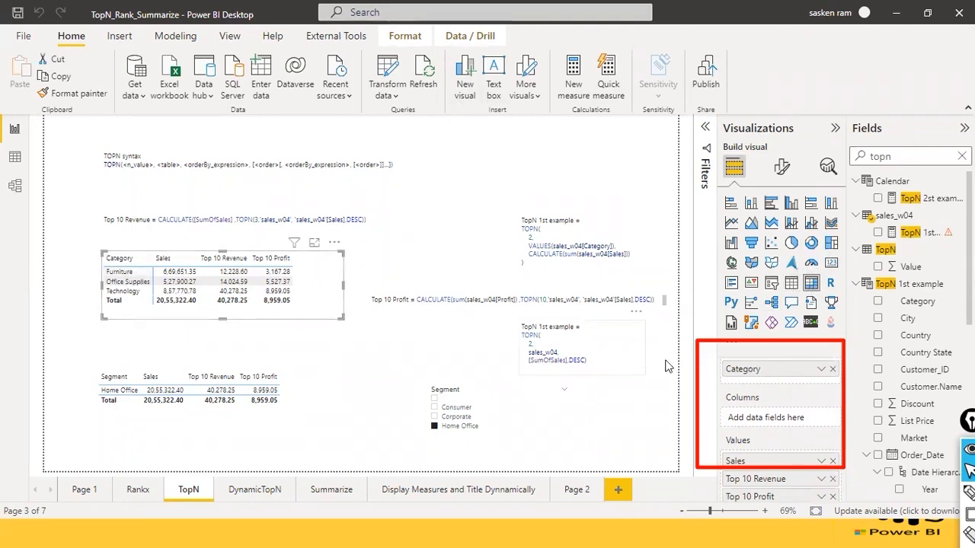
scroll(740, 430, "down", 1)
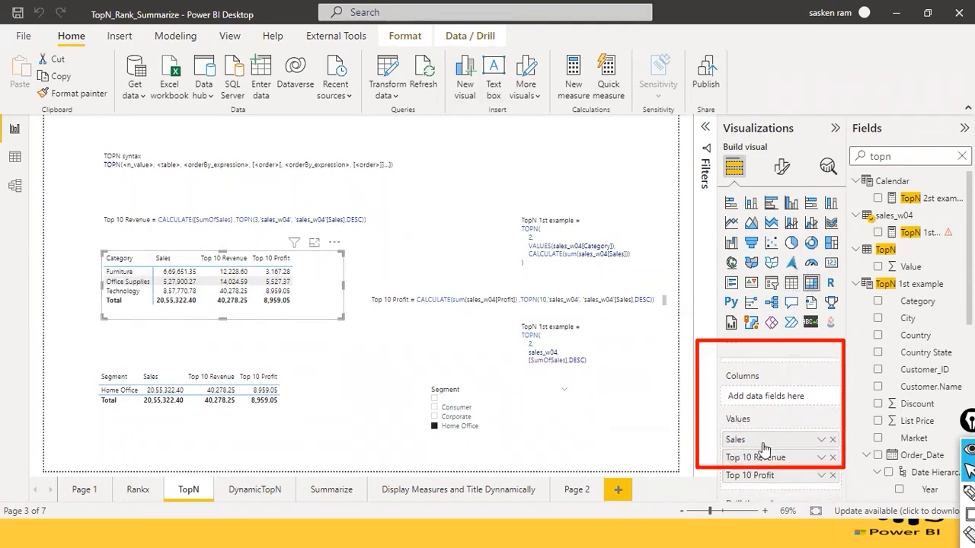
scroll(764, 449, "down", 1)
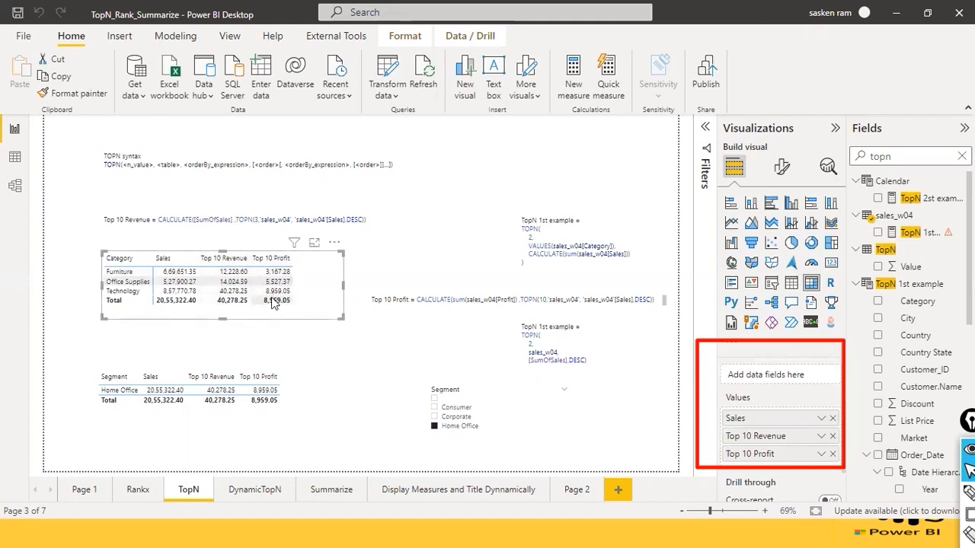
Search the fields for "top 10" and open the formula of the Top 10 Revenue measure.
left_click(935, 158)
key("BackSpace")
type("10")
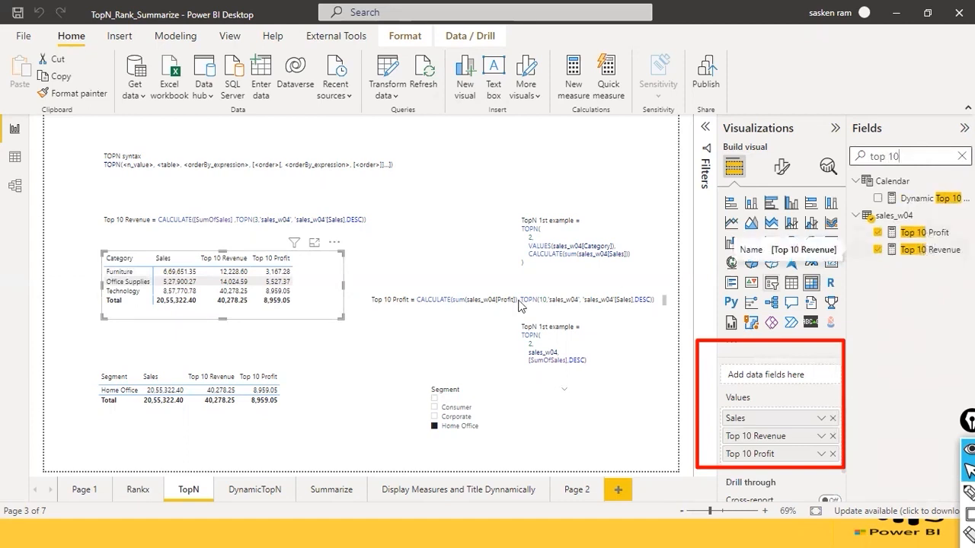
left_click(908, 254)
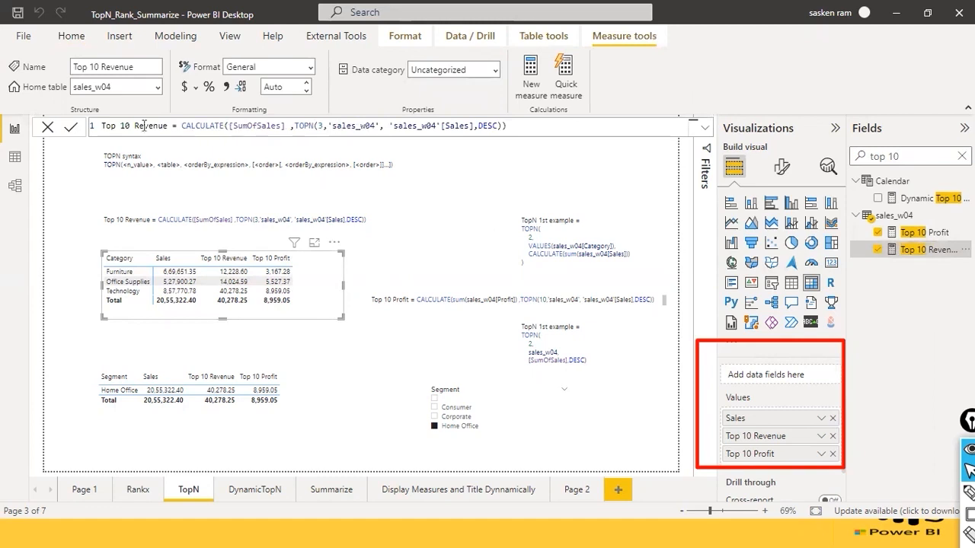
Examine the Top 10 Revenue formula by highlighting its TOPN filter, the 'sales_w04'[Sales] order-by argument and the [SumOfSales] expression.
left_click(232, 126)
left_click(290, 125)
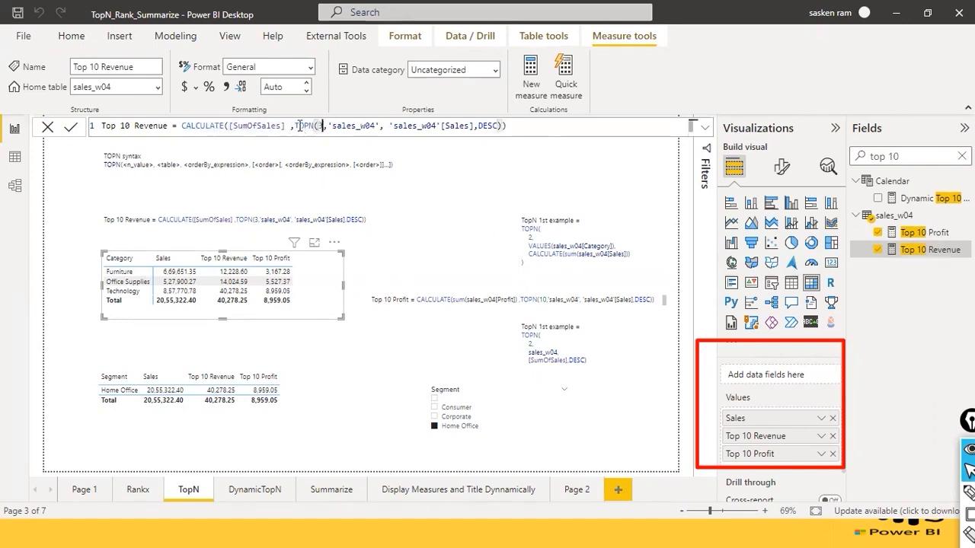
left_click_drag(294, 125, 500, 126)
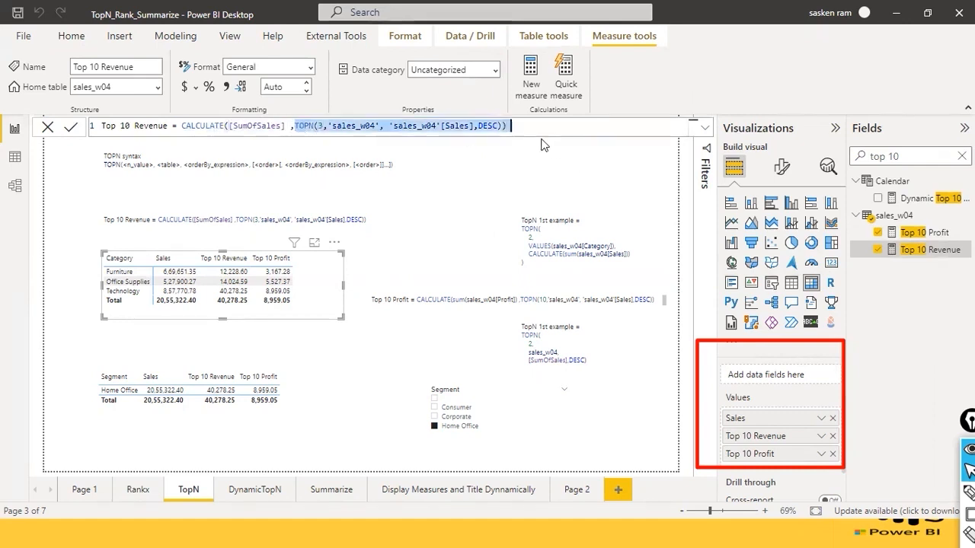
left_click(395, 126)
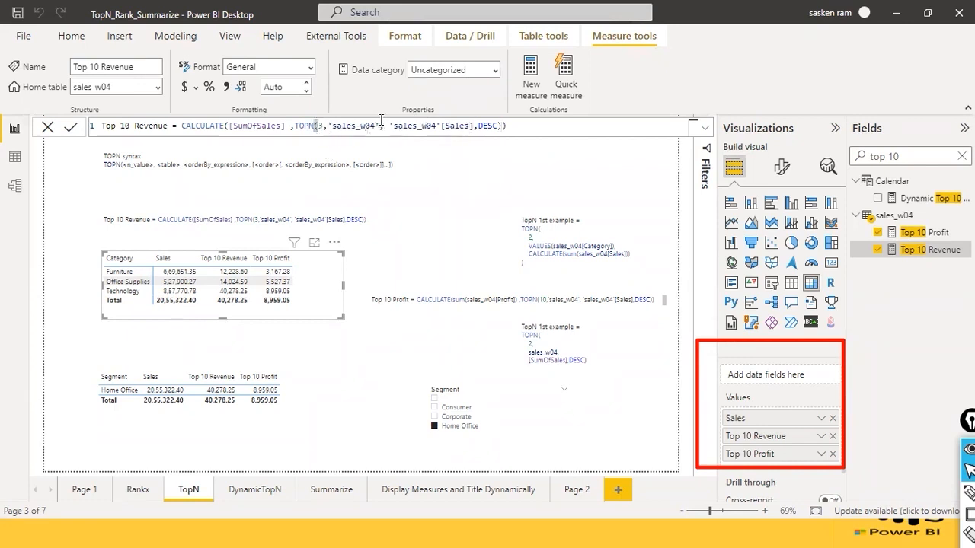
left_click_drag(386, 126, 478, 125)
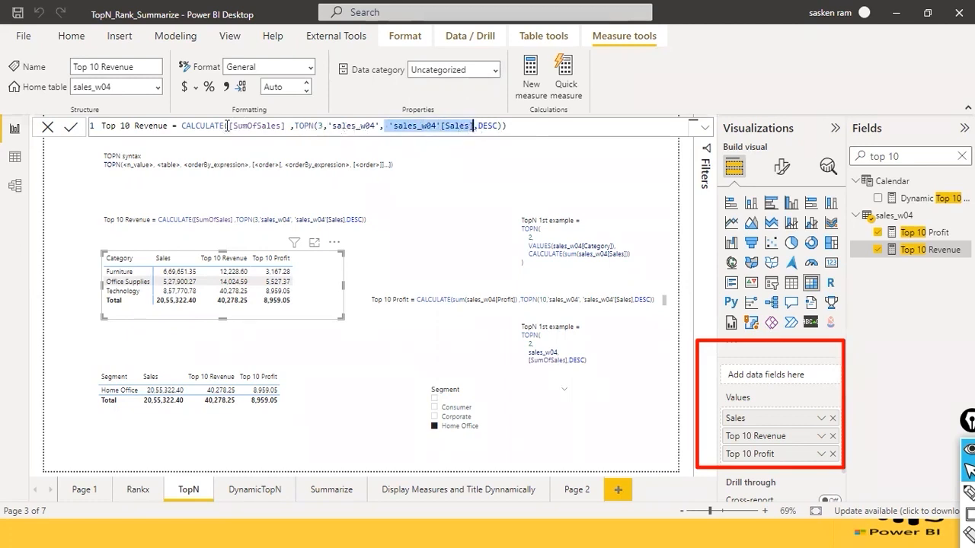
left_click_drag(229, 126, 276, 123)
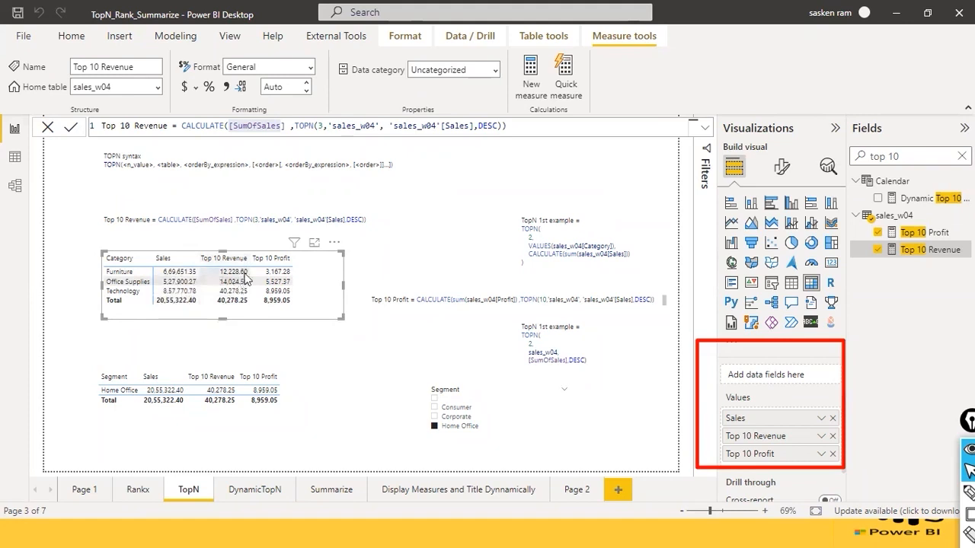
Highlight the 10 in the Top 10 Revenue measure name and compare it with the row-count argument of TOPN.
left_click_drag(281, 128, 143, 128)
left_click(126, 122)
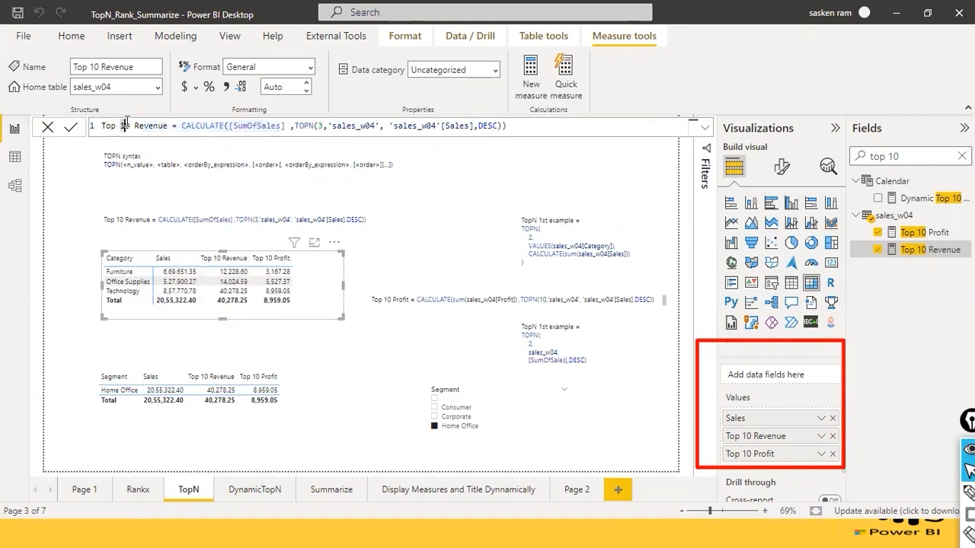
double_click(126, 126)
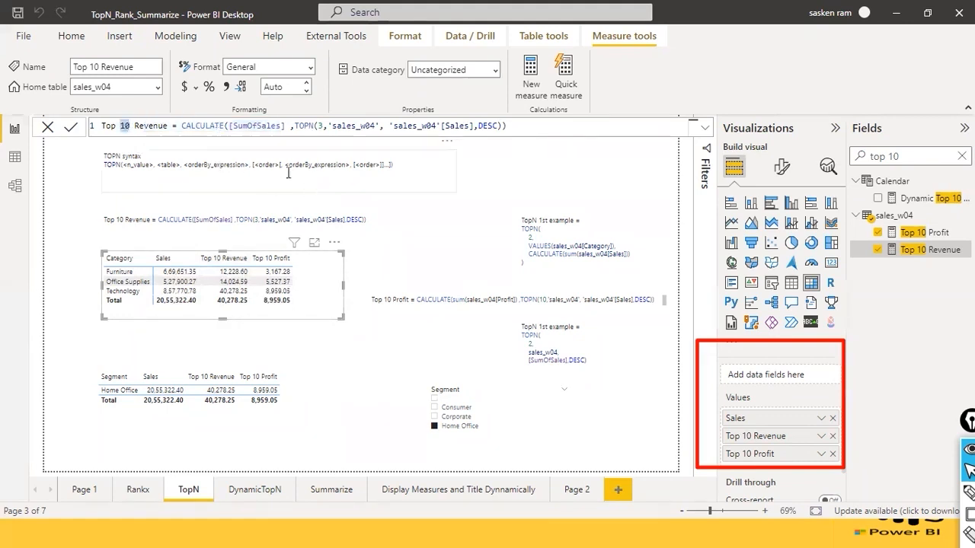
left_click(326, 128)
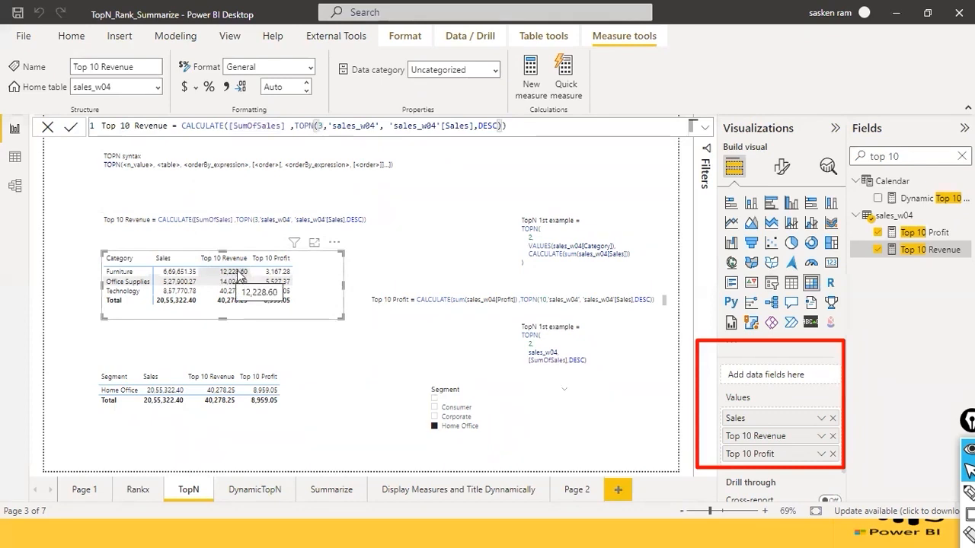
Open the sales_w04 table in the Data view and check it against the Category matrix in the report.
left_click(22, 161)
left_click(17, 137)
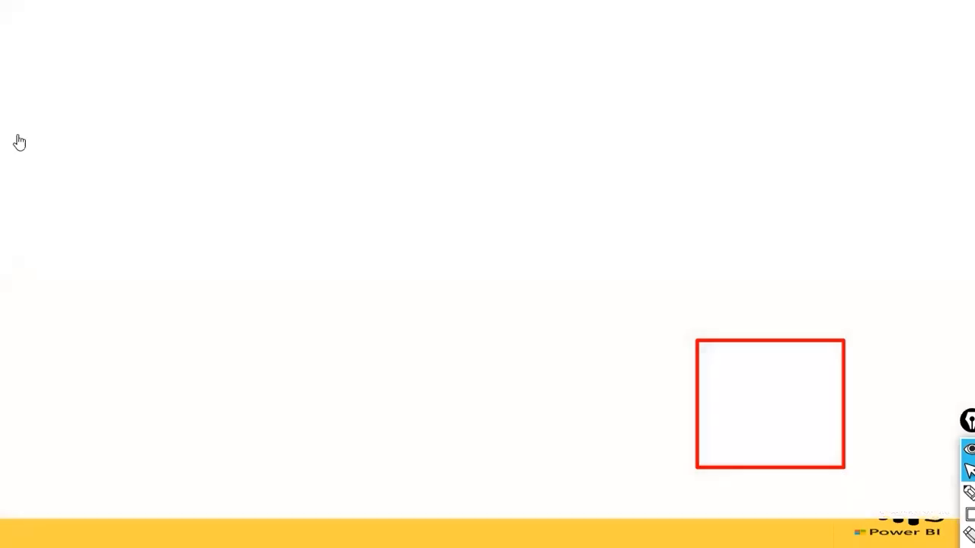
left_click(21, 163)
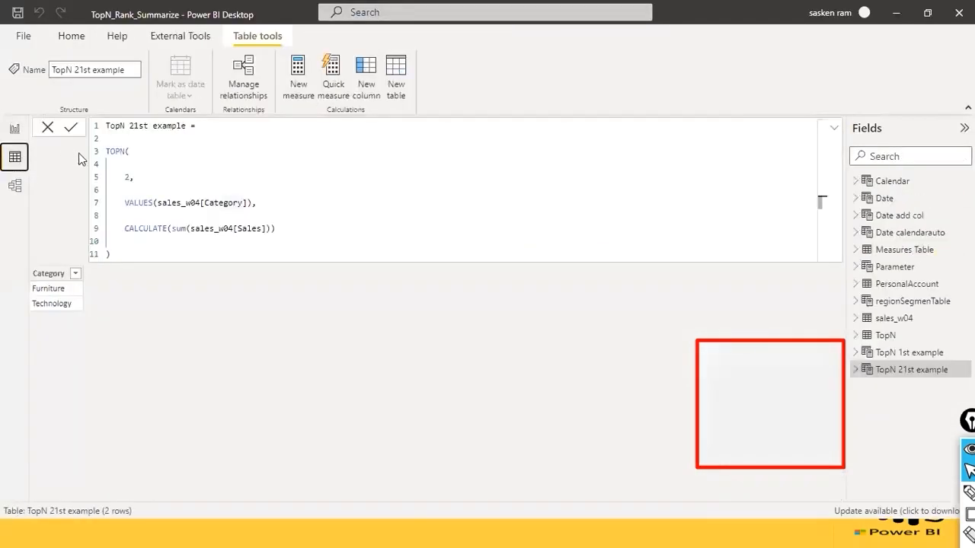
left_click(47, 132)
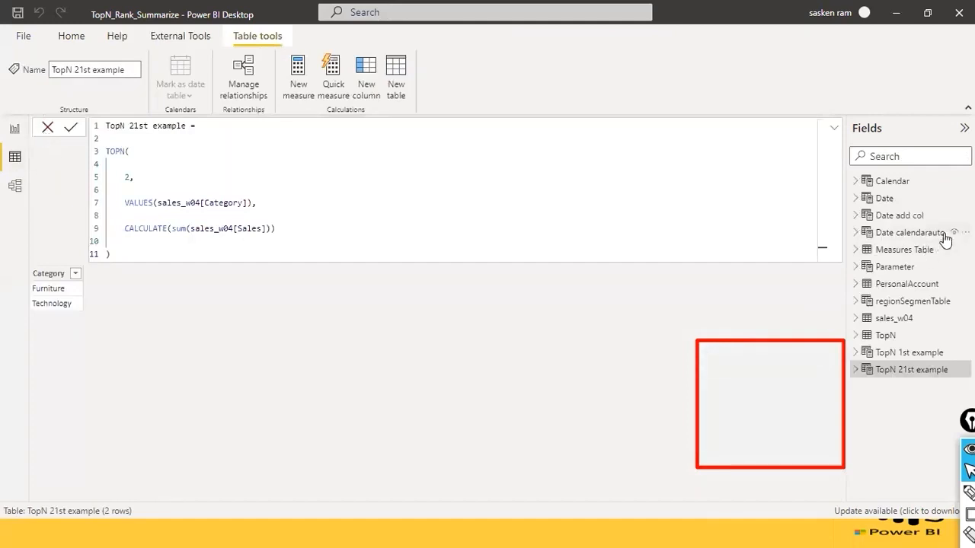
left_click(896, 320)
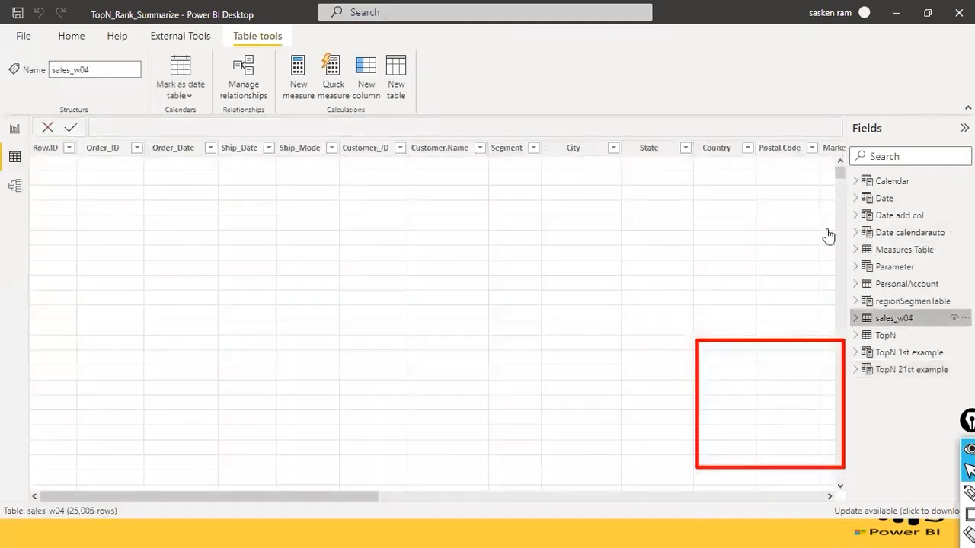
left_click(14, 128)
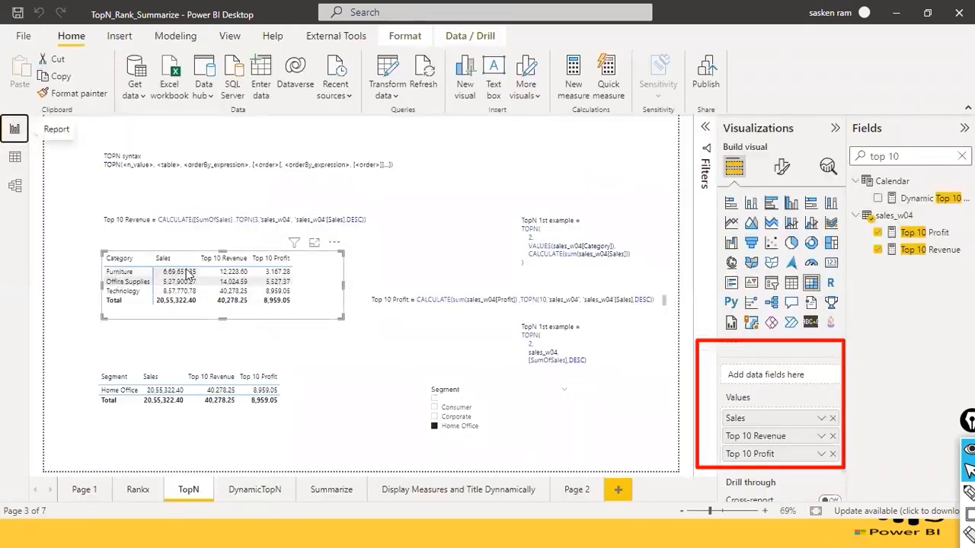
left_click(15, 157)
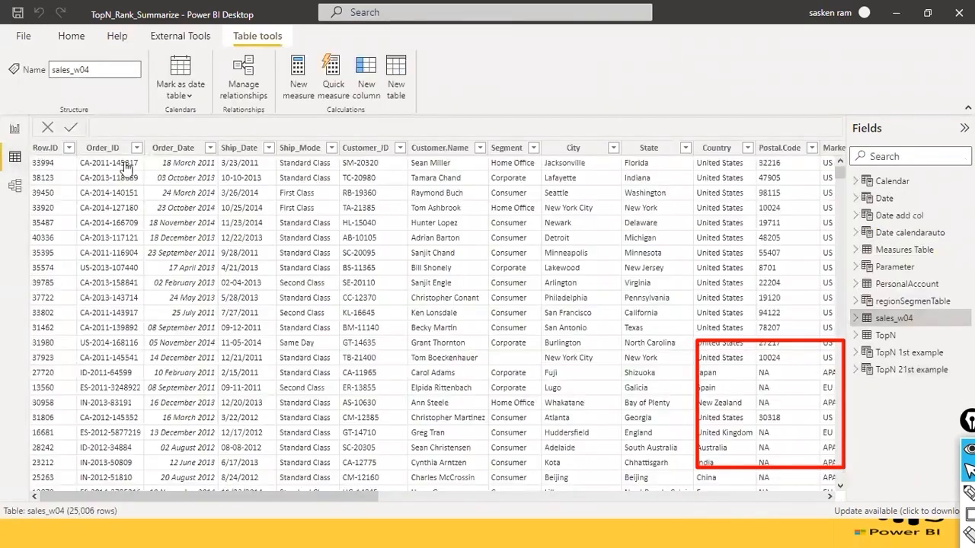
Filter the Category column of the sales_w04 table to Furniture only.
left_click_drag(260, 495, 468, 483)
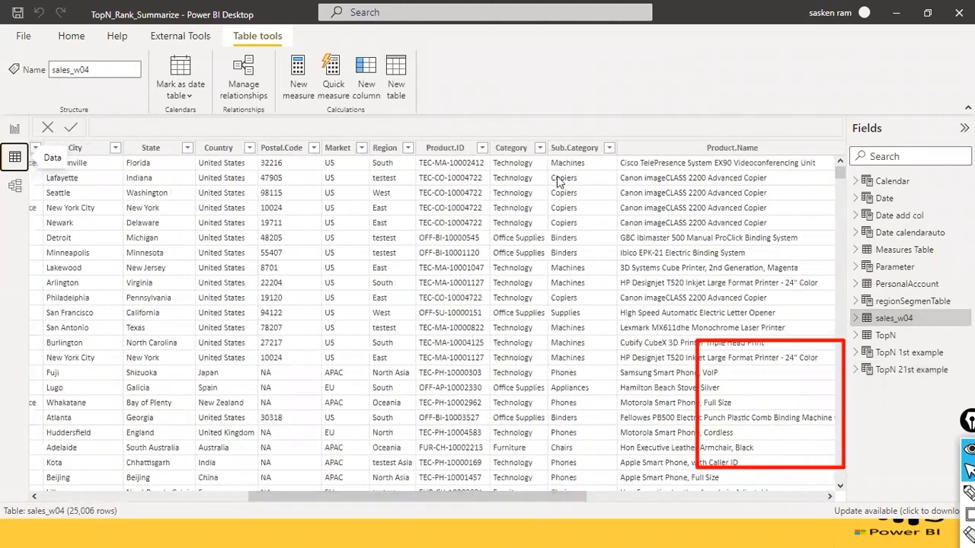
left_click(539, 148)
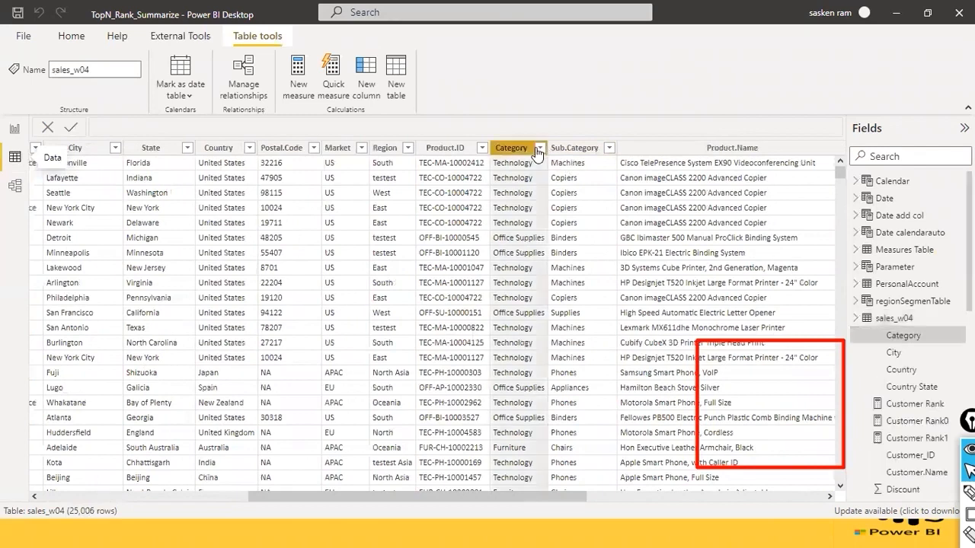
left_click(567, 295)
left_click(567, 308)
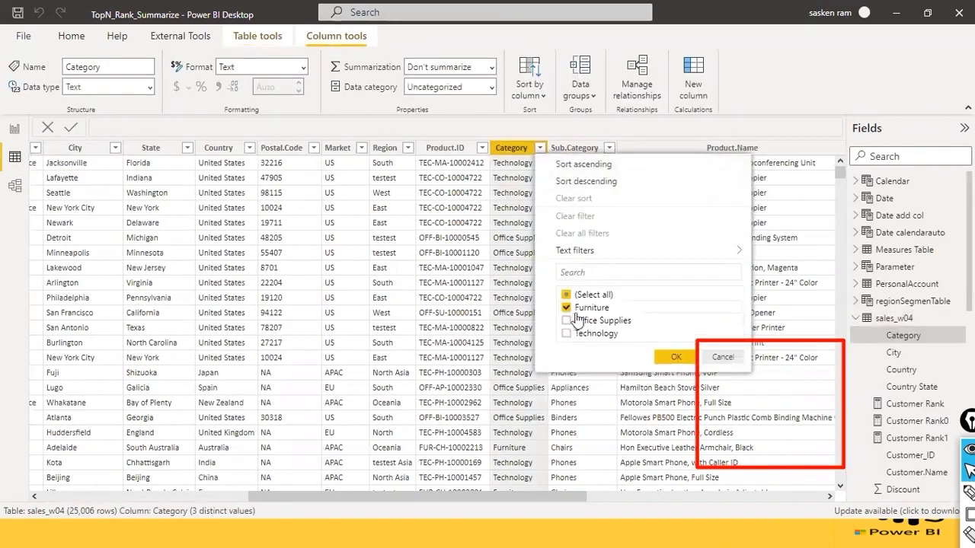
left_click(664, 358)
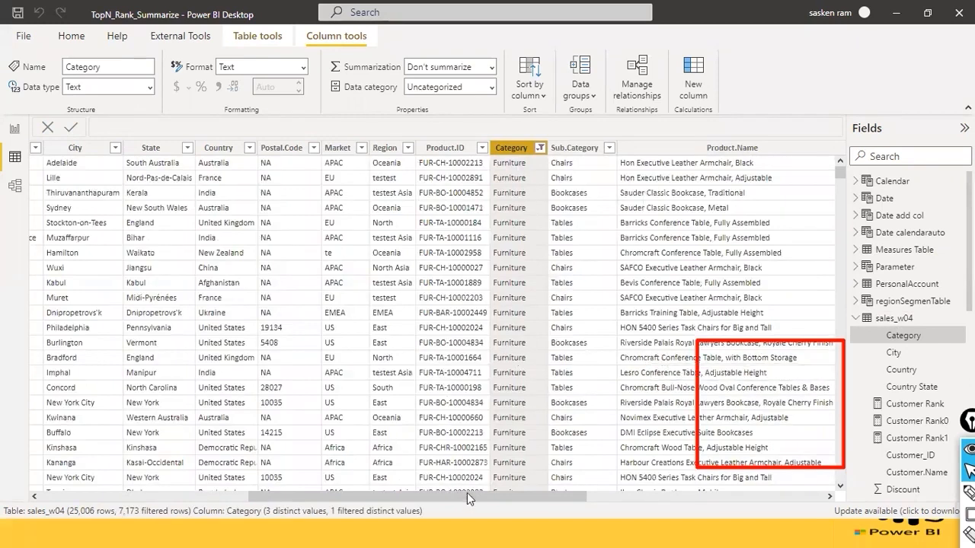
Examine the Sales values of the filtered Furniture rows and compare them with the Furniture row of the Category matrix.
left_click_drag(469, 497, 767, 495)
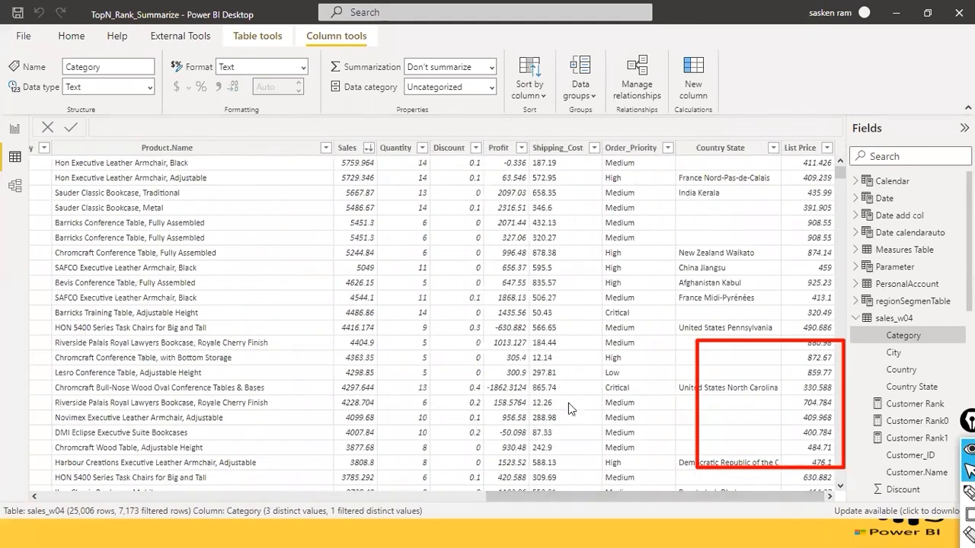
left_click(356, 197)
scroll(373, 305, "down", 15)
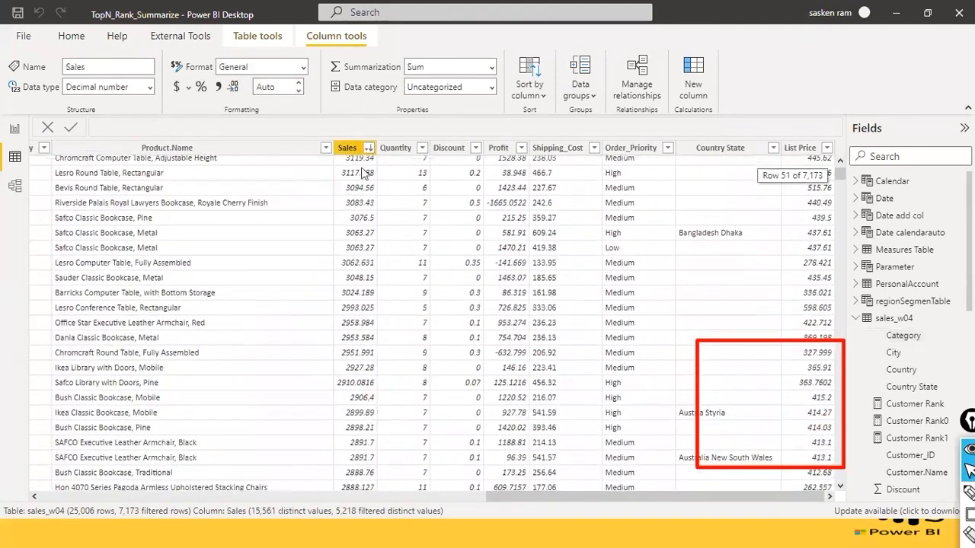
scroll(352, 182, "up", 15)
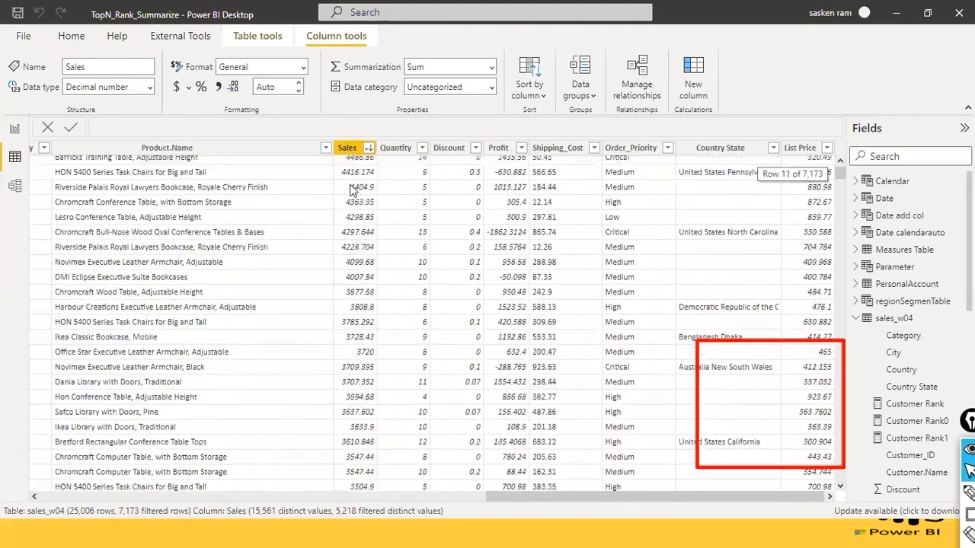
left_click(14, 129)
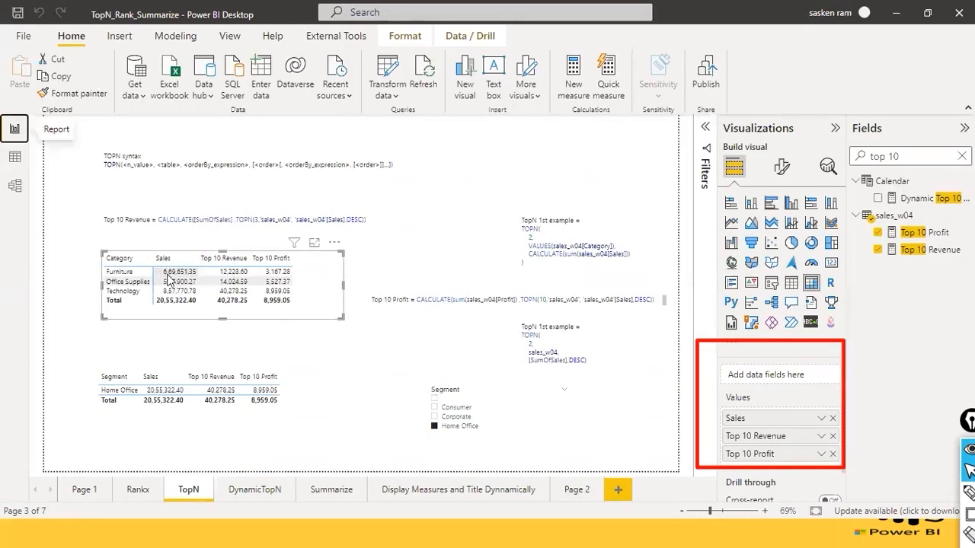
left_click(14, 157)
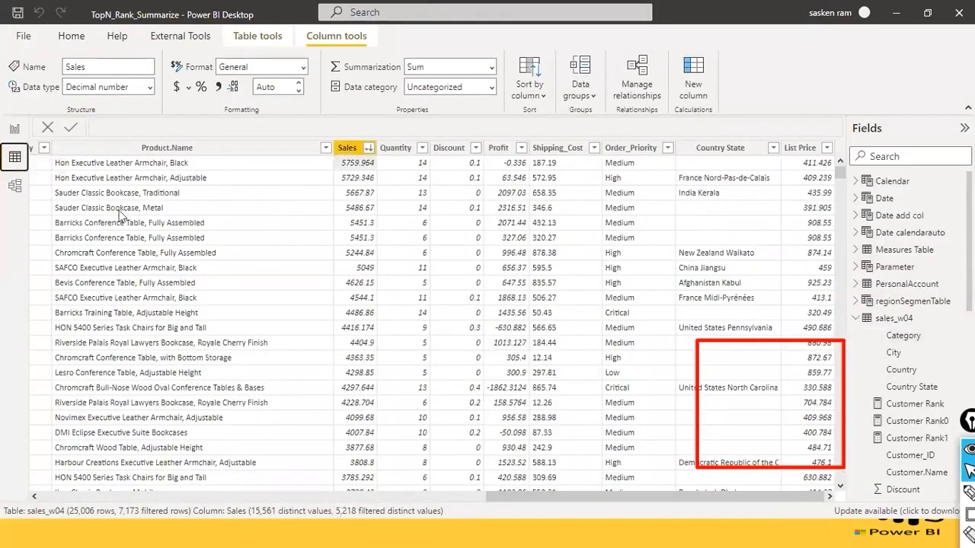
left_click(14, 129)
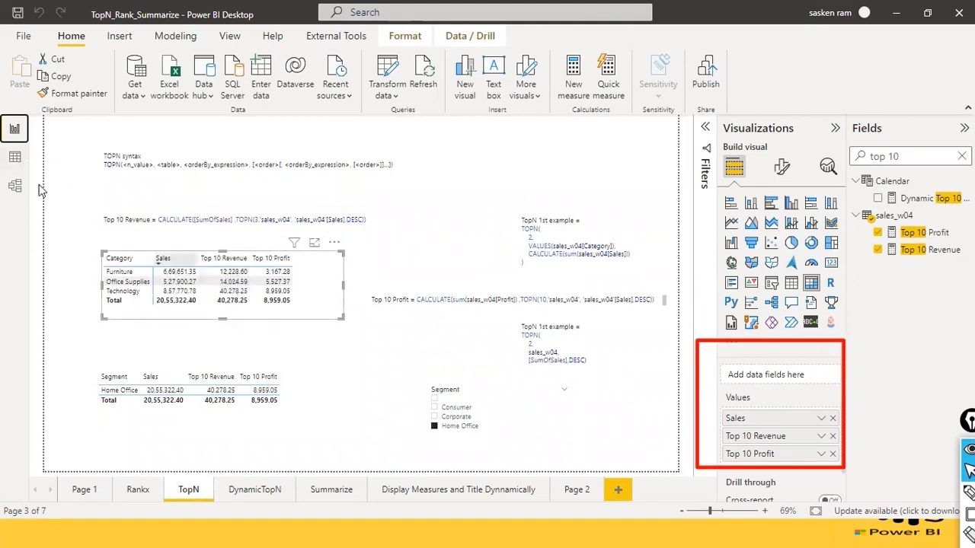
left_click(14, 157)
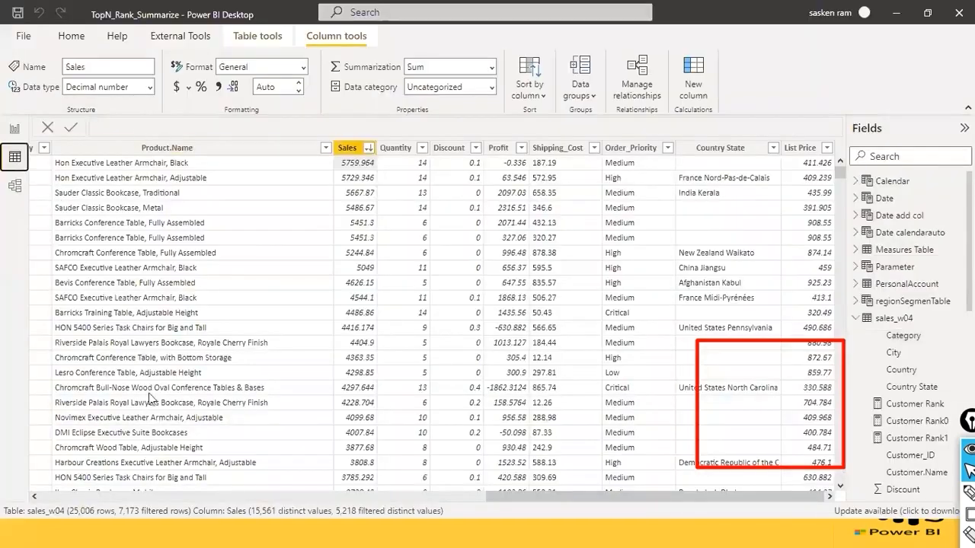
Reapply the descending sort to the Sales column, and reopen the Top 10 Revenue formula in the Report view.
left_click(368, 148)
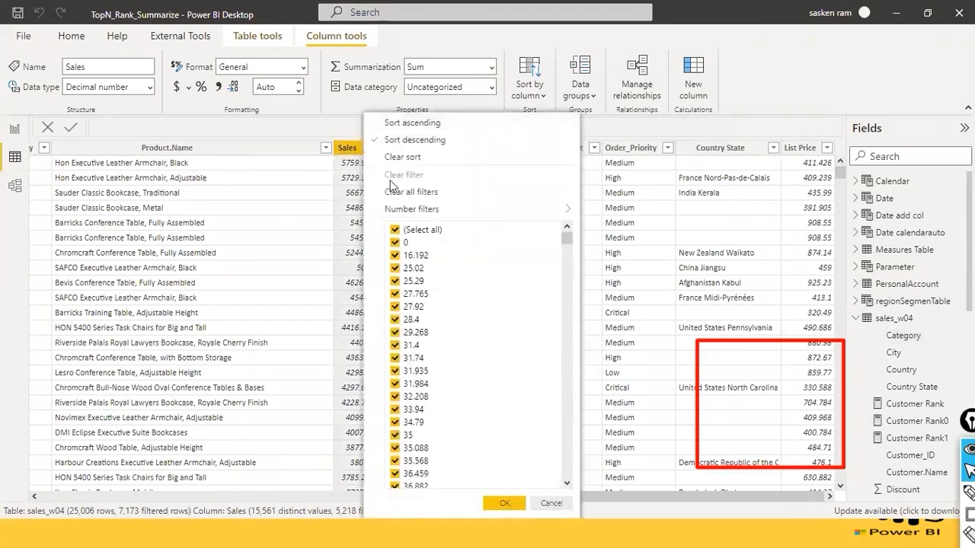
left_click(398, 141)
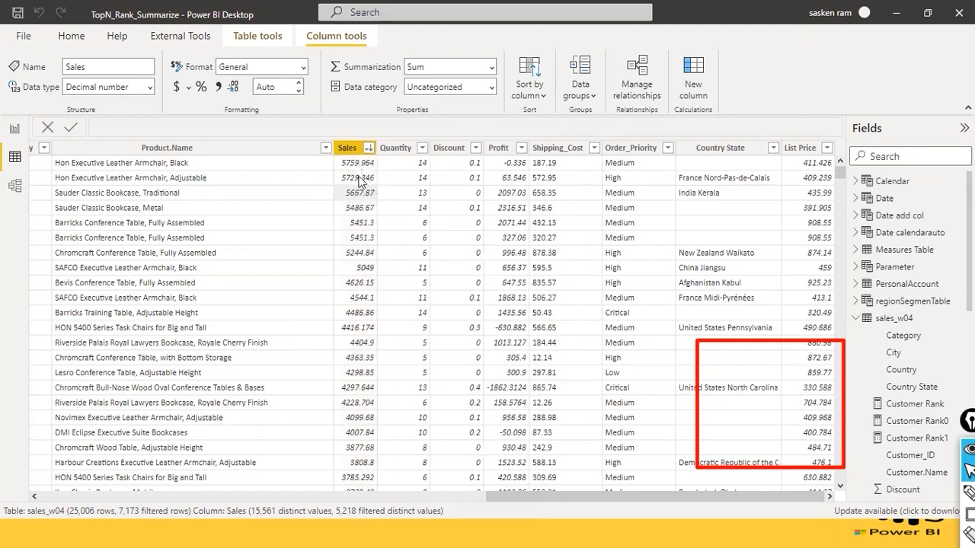
left_click(15, 129)
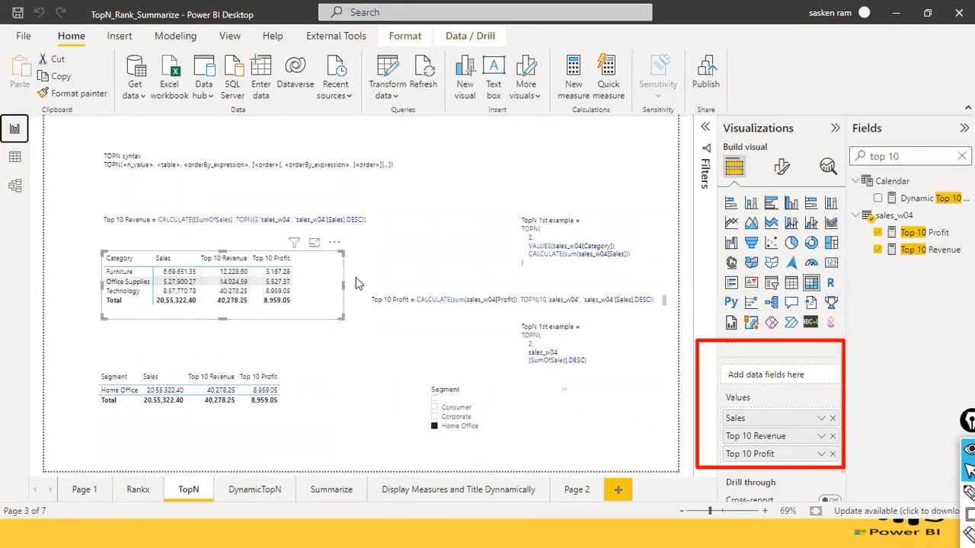
left_click(940, 253)
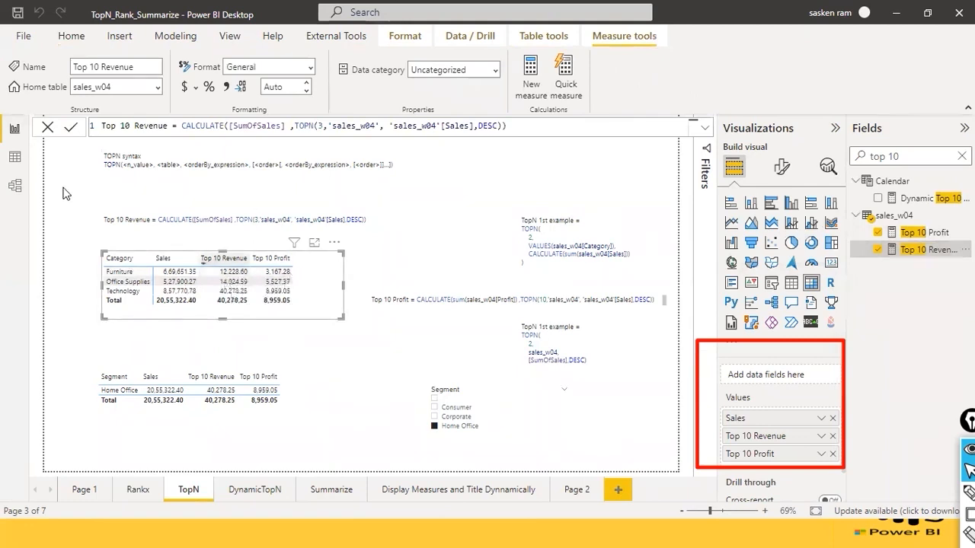
Clear the sort on the Sales column of the sales_w04 table in the Data view, and sort it descending again.
left_click(17, 158)
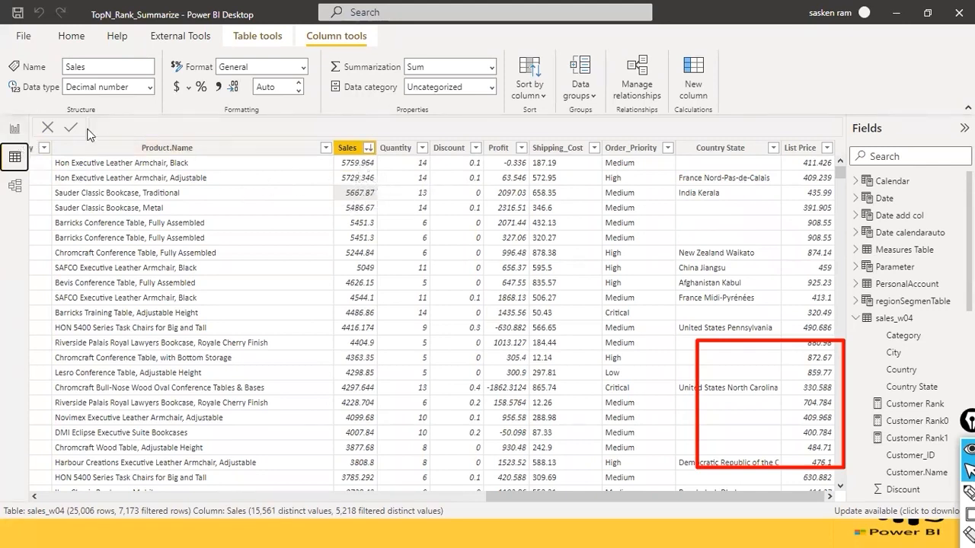
left_click(368, 147)
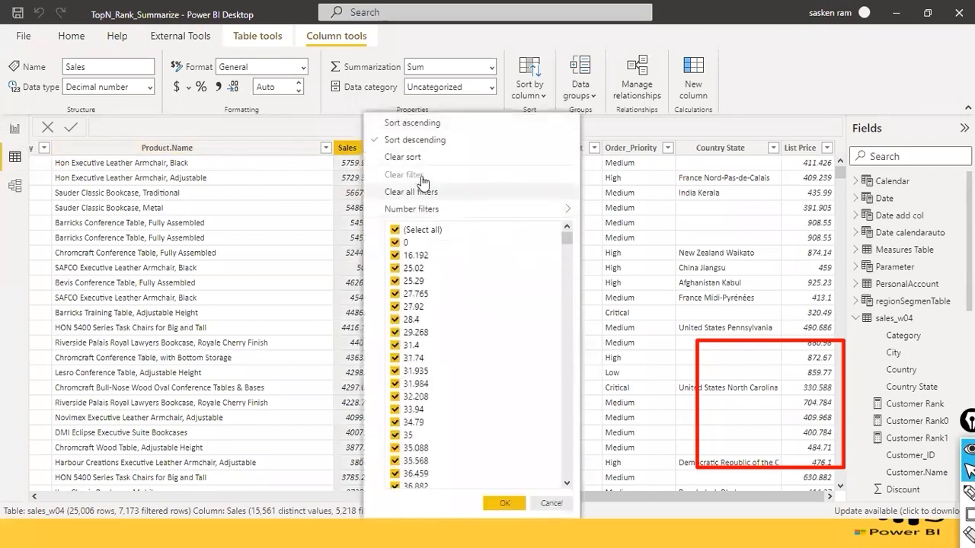
left_click(414, 157)
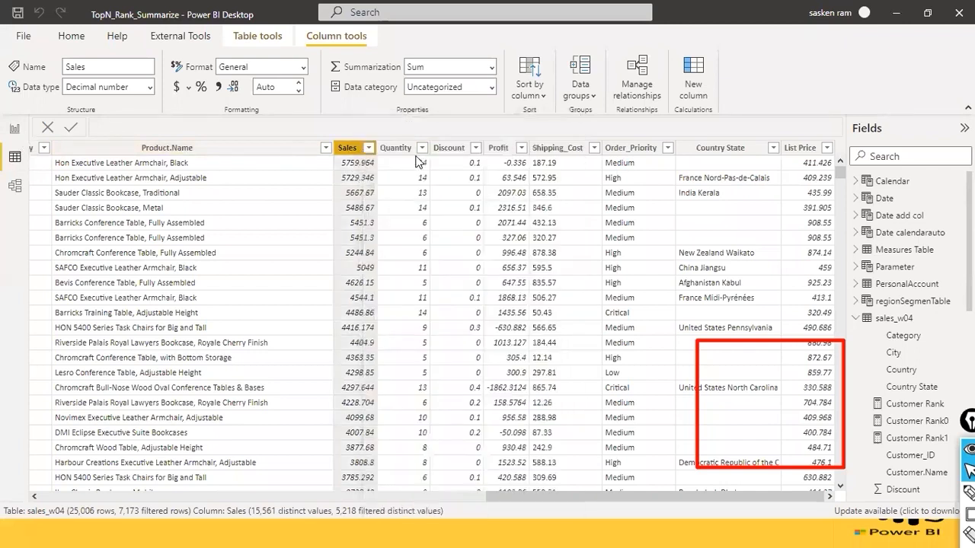
left_click(368, 149)
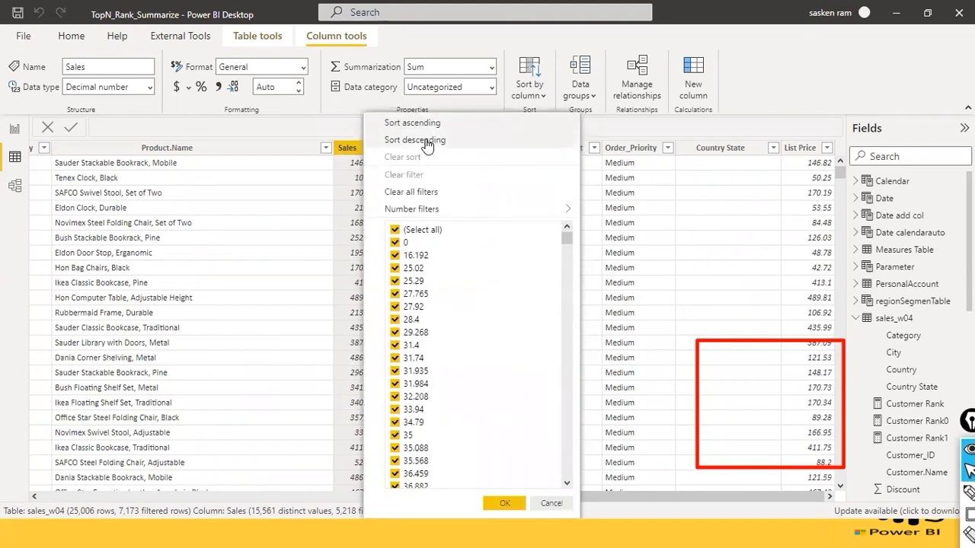
left_click(415, 140)
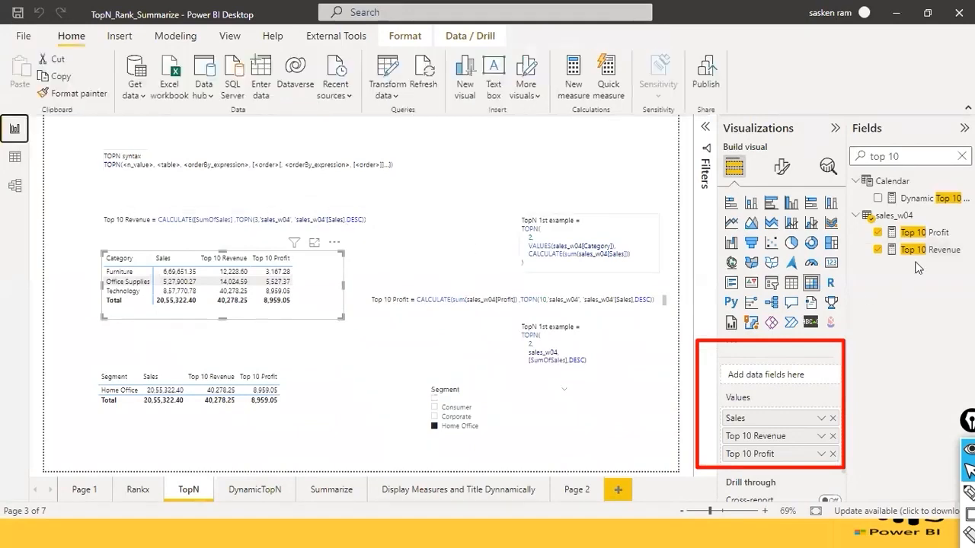
Review the Top 10 Profit and Top 10 Revenue formulas, and remove Top 10 Profit from the Category matrix and add it back.
left_click(923, 234)
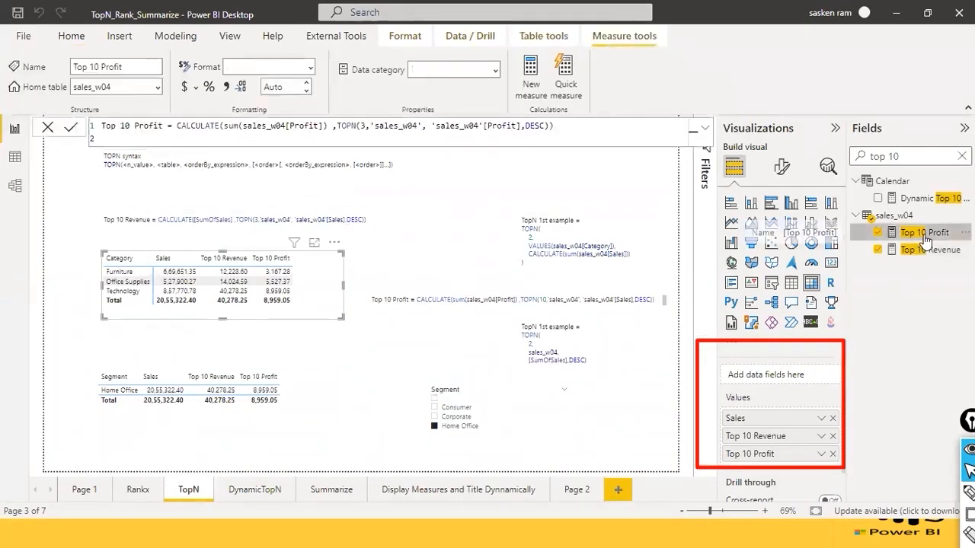
left_click(924, 252)
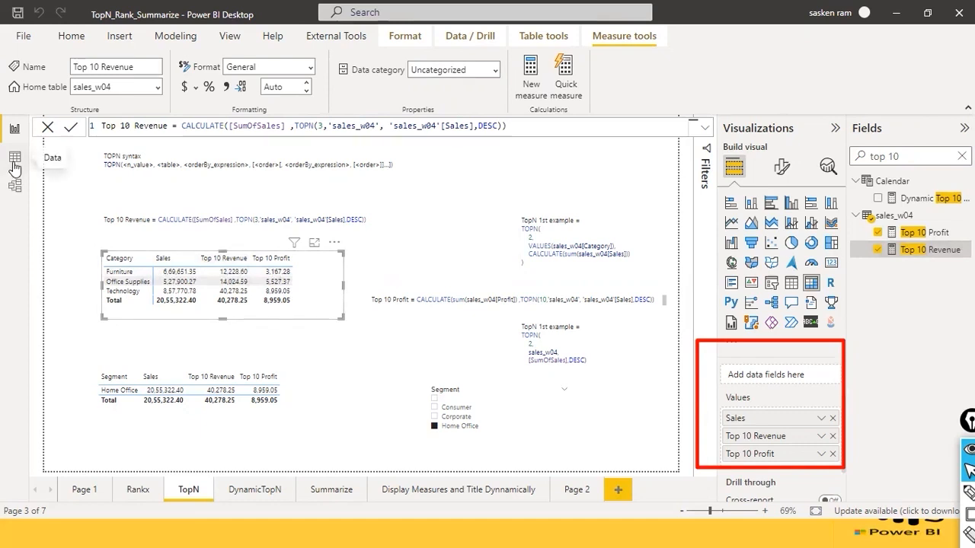
left_click(833, 454)
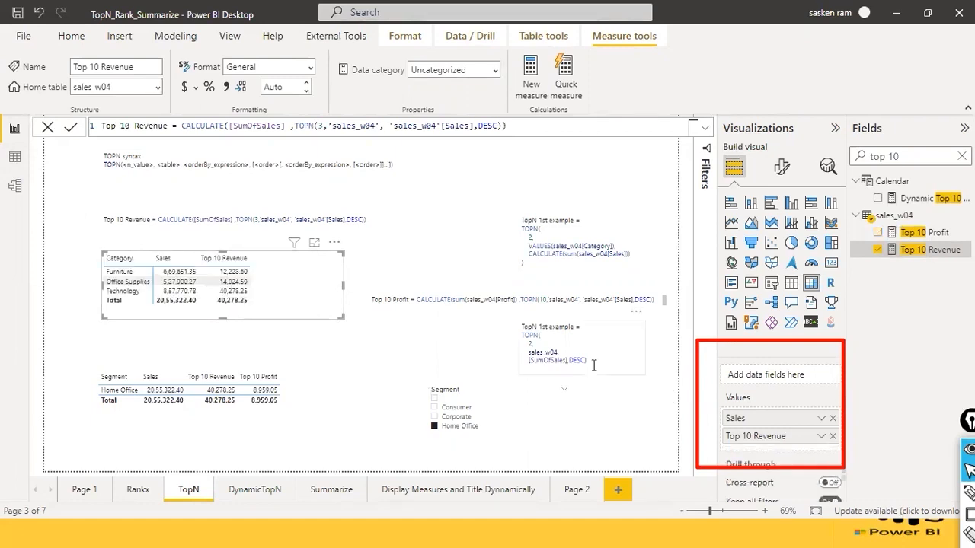
left_click_drag(923, 233, 766, 455)
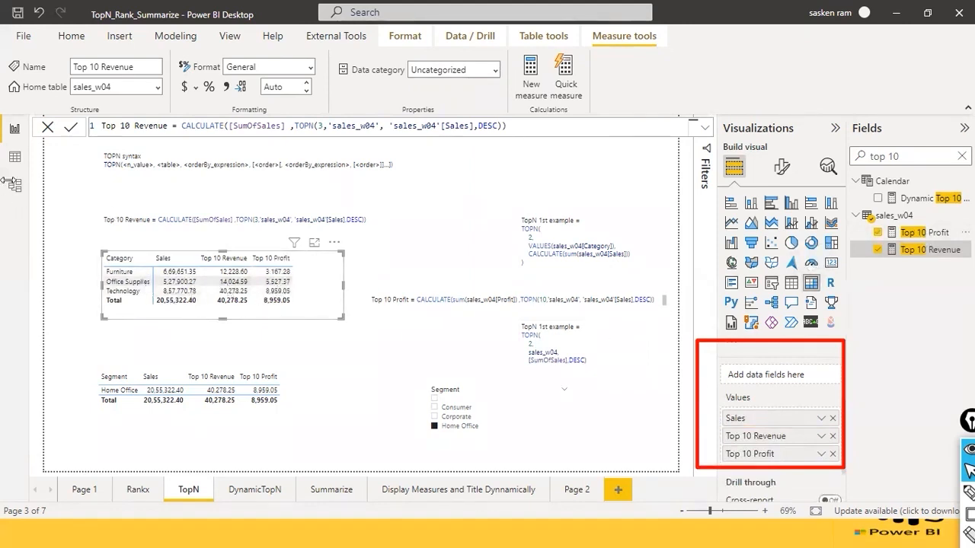
Change the Category filter of the sales_w04 table in the Data view from Furniture to Office Supplies only.
left_click(15, 159)
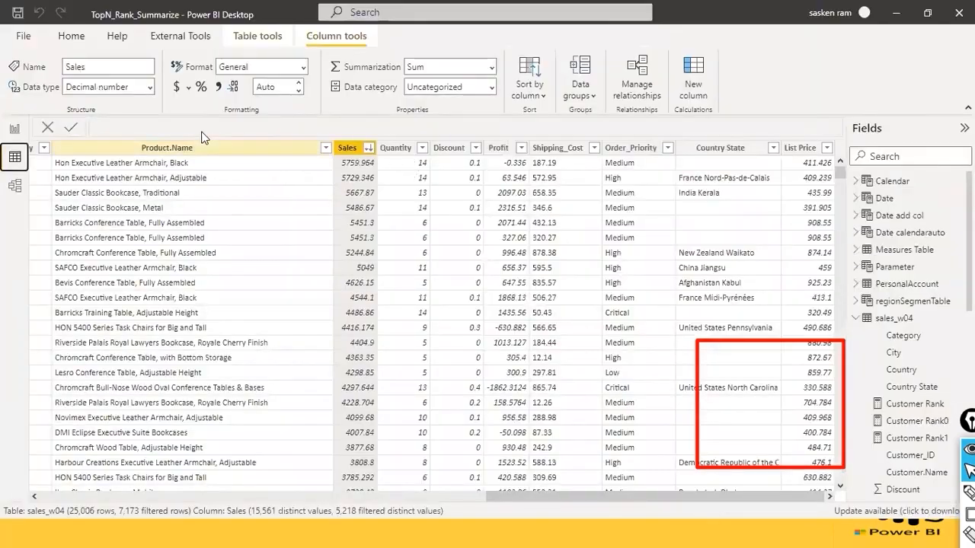
left_click_drag(493, 499, 313, 466)
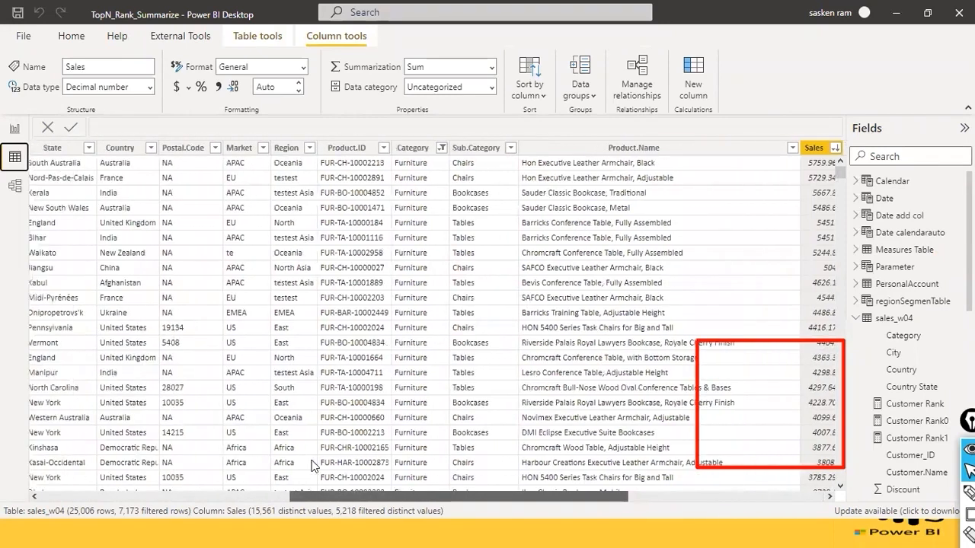
left_click(441, 149)
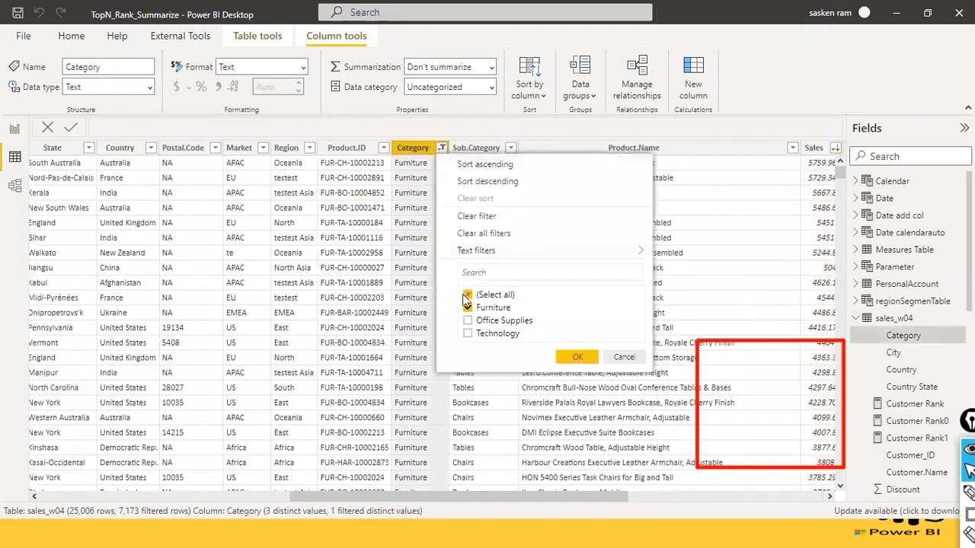
left_click(468, 320)
left_click(467, 307)
left_click(562, 357)
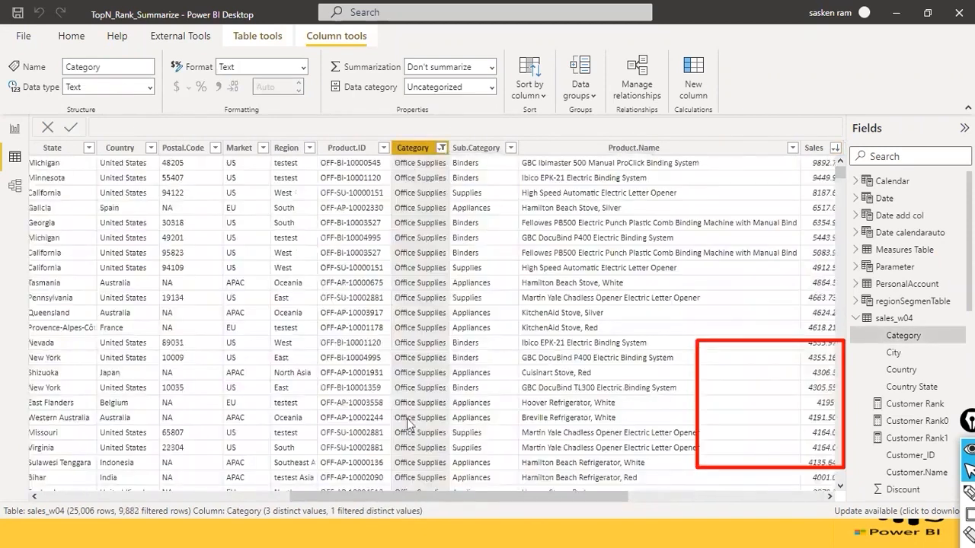
Check the descending sort on Sales and compare the highest Office Supplies sales with the Office Supplies row of the Category matrix.
left_click_drag(413, 495, 609, 496)
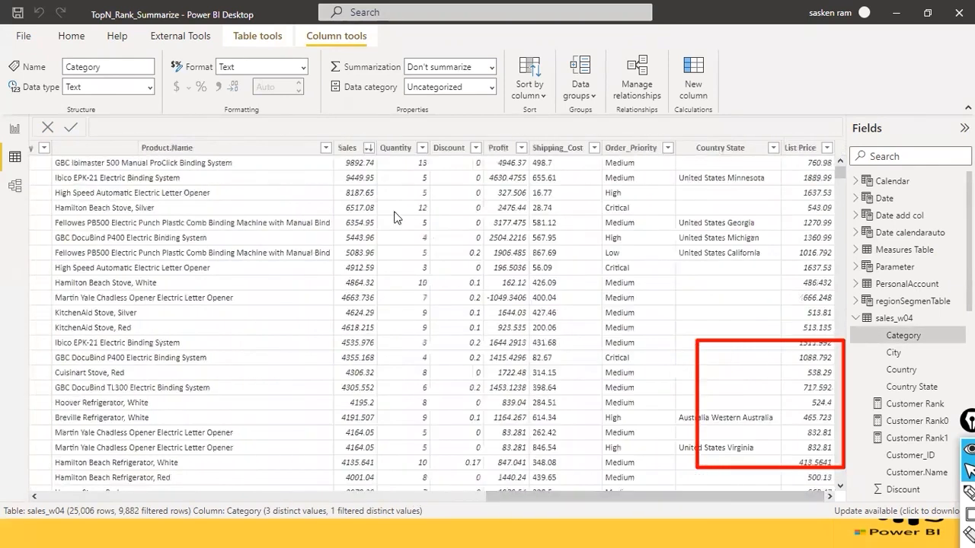
left_click(368, 147)
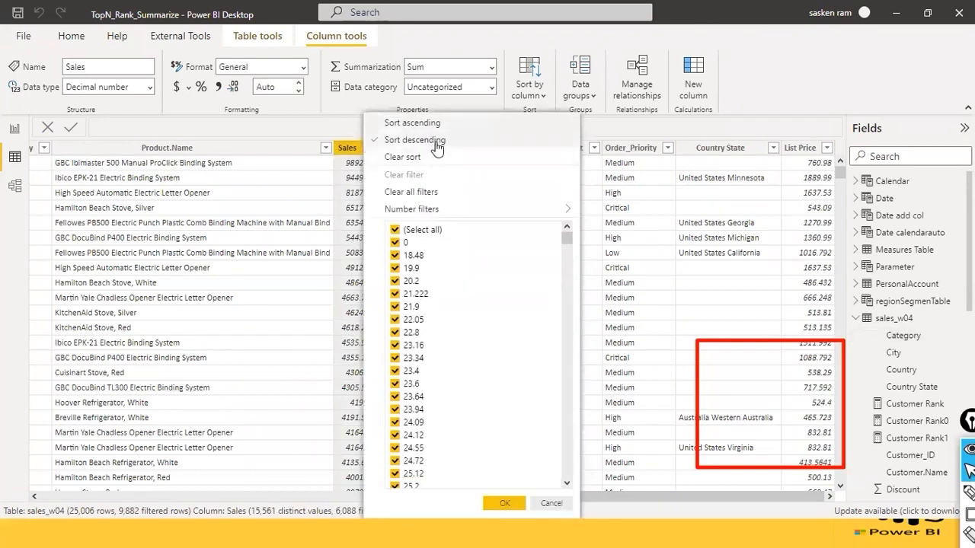
left_click(438, 148)
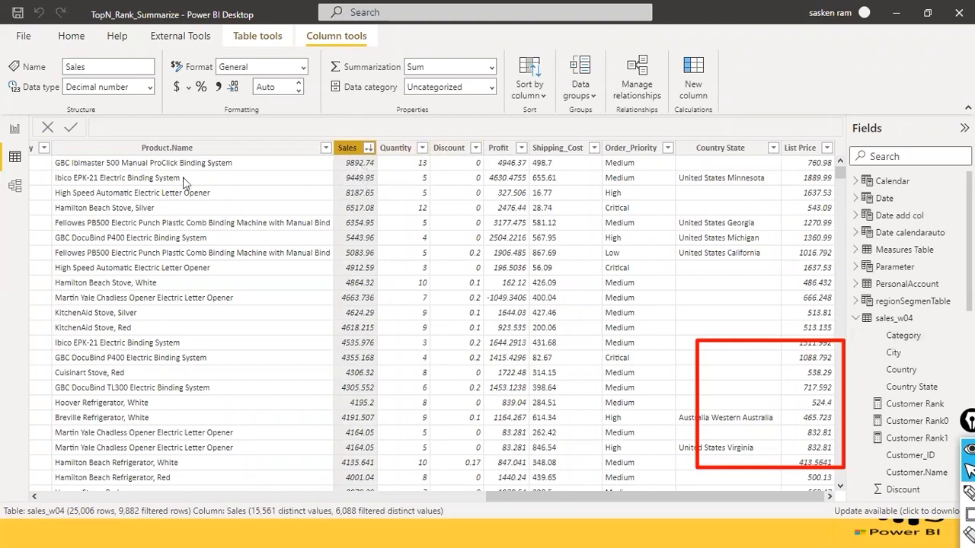
left_click(14, 130)
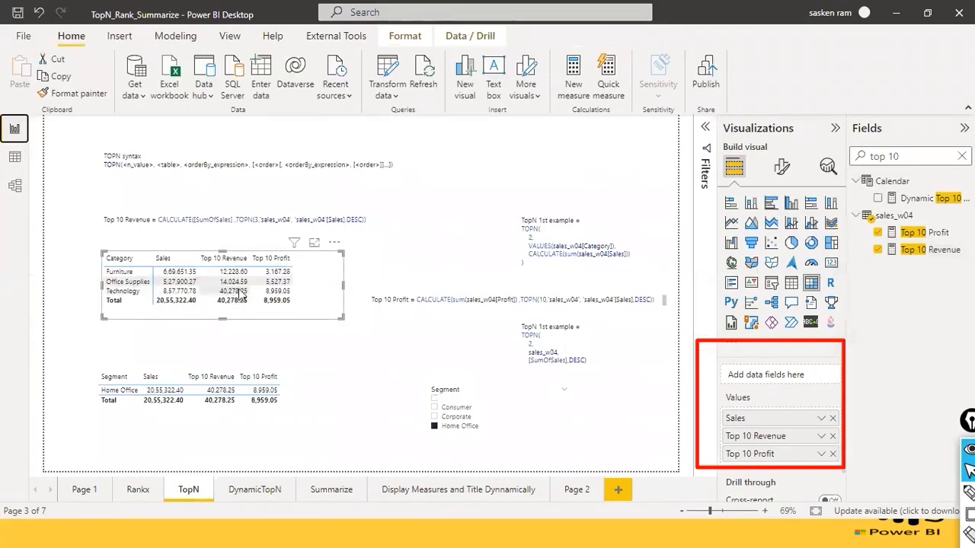
left_click(15, 157)
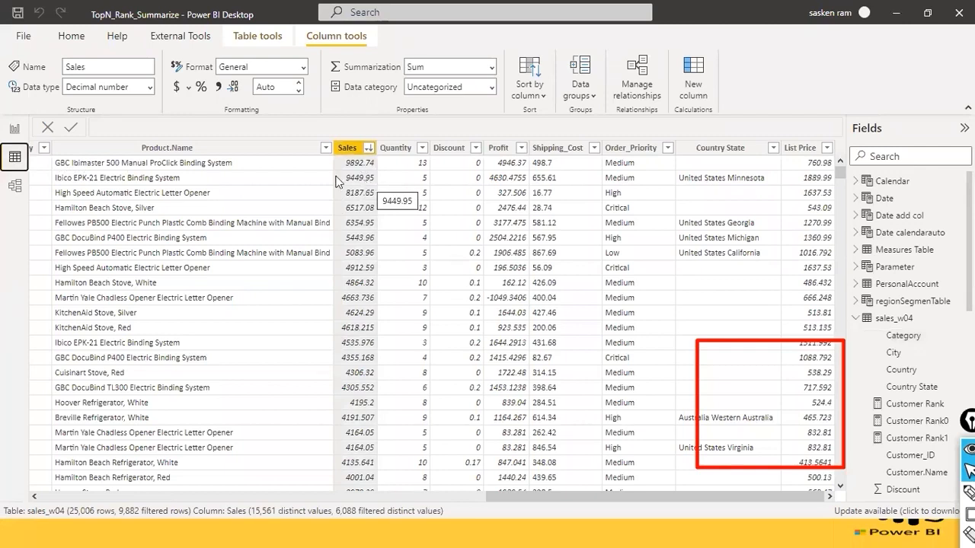
left_click(14, 128)
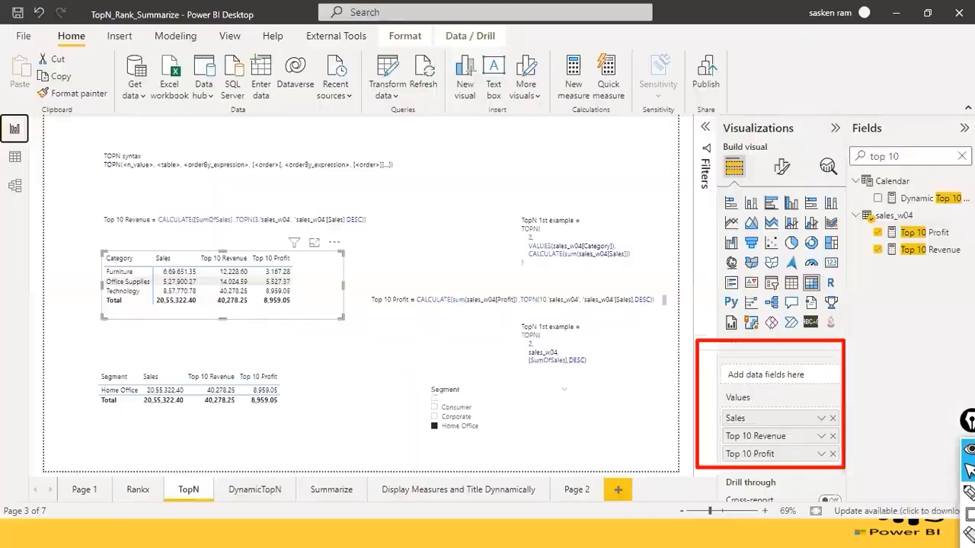
Compare the TOPN ordering columns in the Top 10 Revenue and Top 10 Profit measure formulas.
left_click(920, 255)
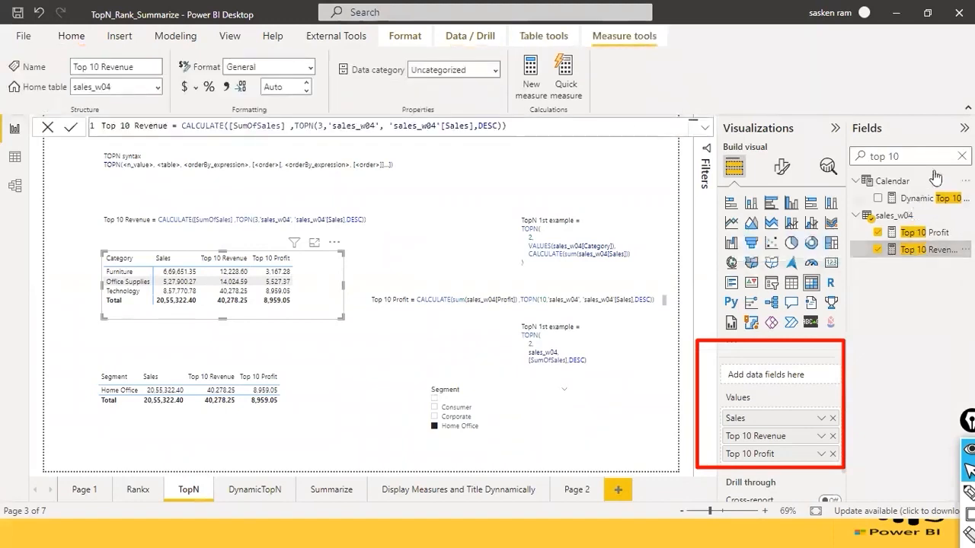
left_click(920, 234)
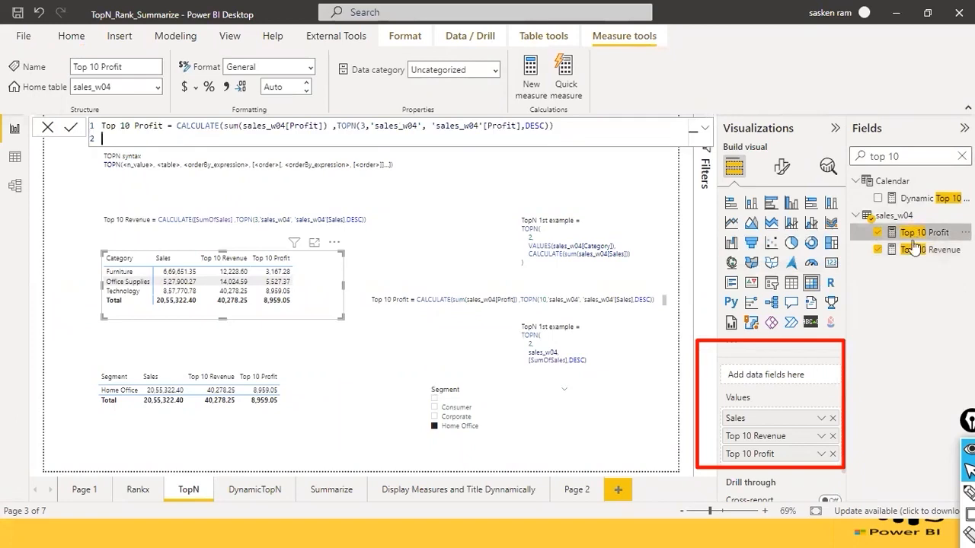
left_click(906, 254)
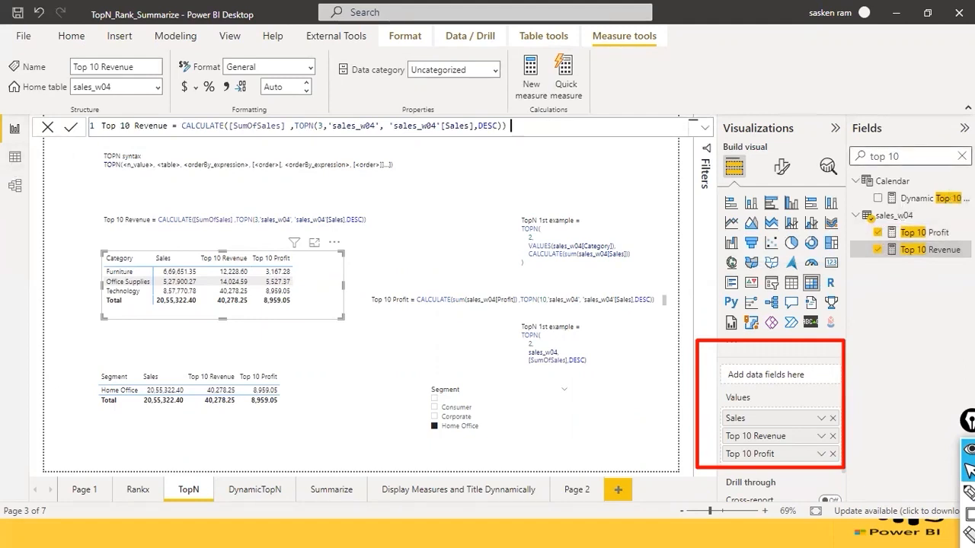
Clear the field search, collapse the Calendar table, and look through the fields of sales_w04.
left_click(961, 156)
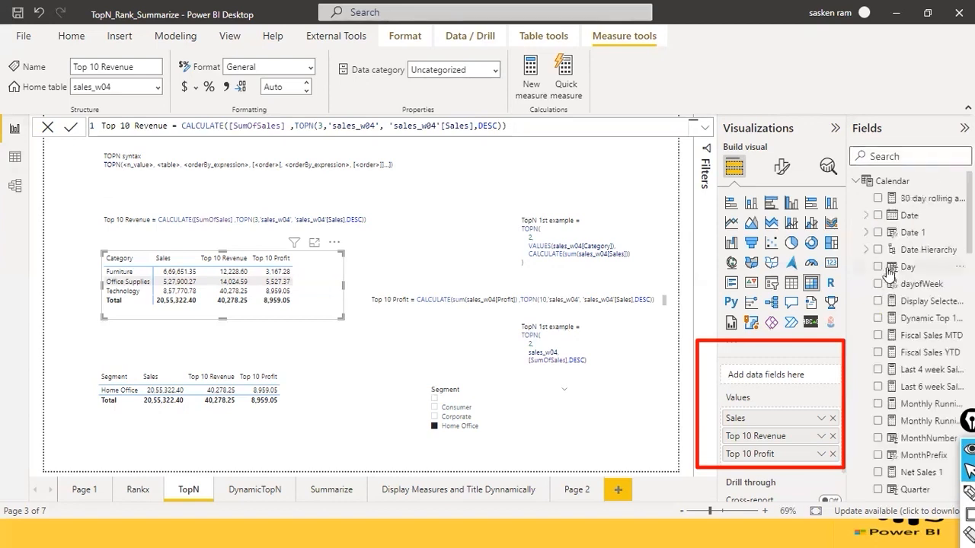
left_click(857, 182)
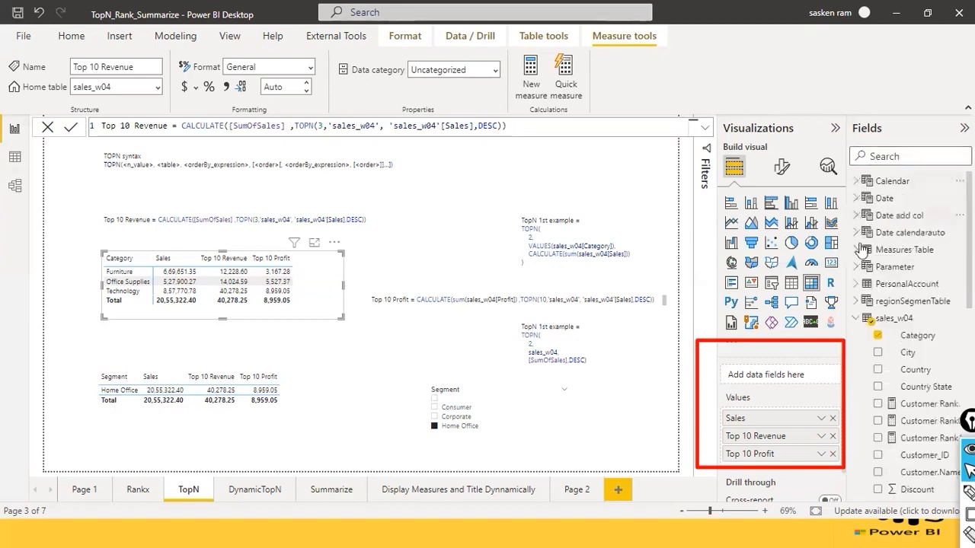
scroll(868, 305, "down", 6)
scroll(868, 307, "down", 1)
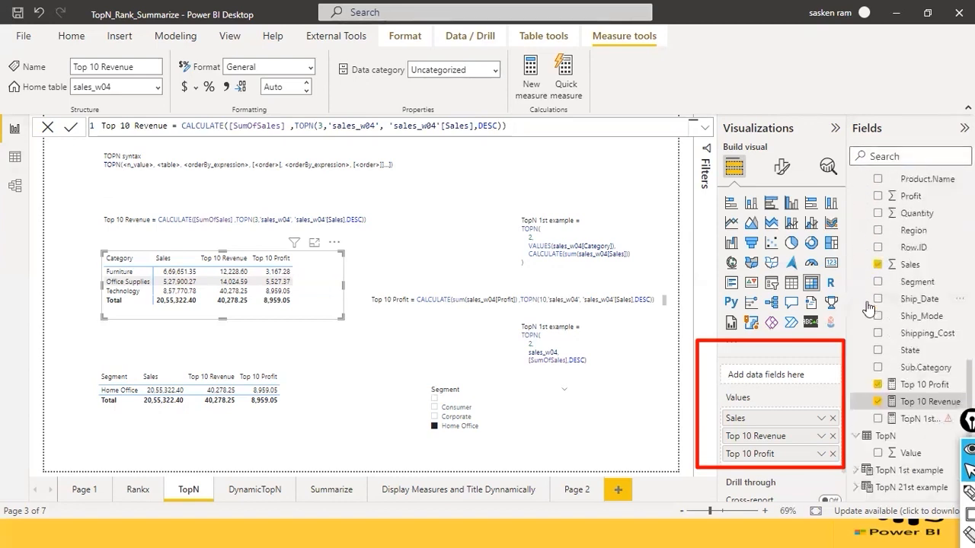
scroll(868, 307, "up", 10)
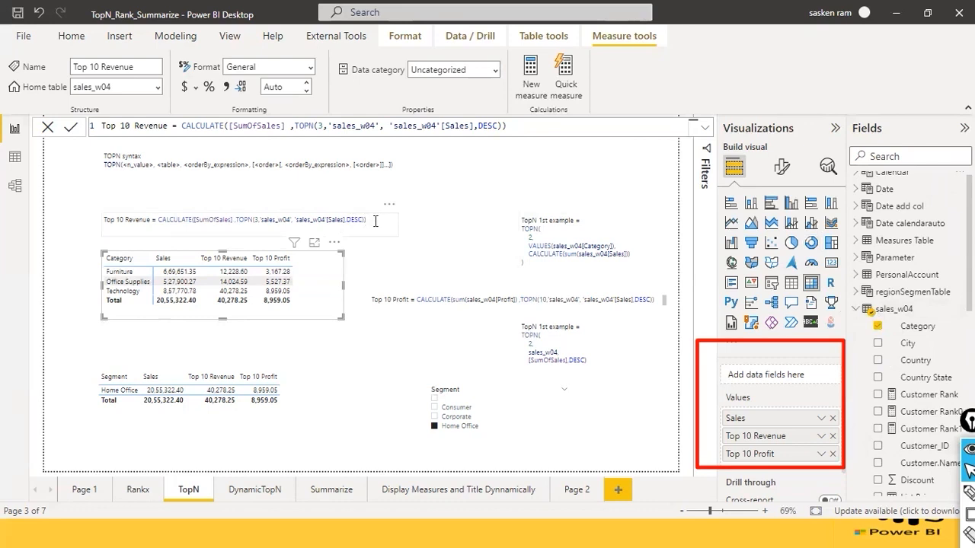
Search the fields for "top", open the Top 10 Revenue measure, and copy its TOPN(3,'sales_w04', 'sales_w04'[Sales],DESC) expression.
left_click_drag(367, 221, 107, 221)
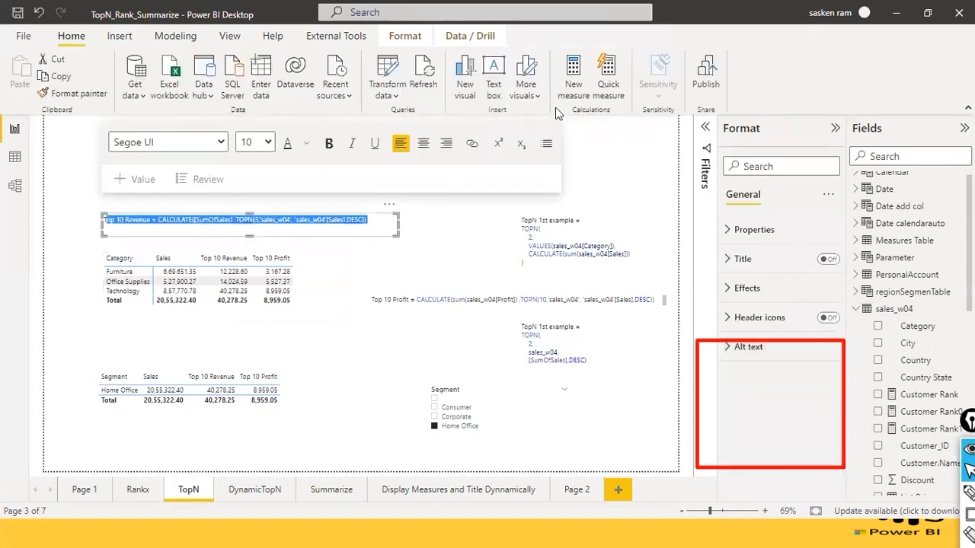
left_click(554, 105)
left_click(878, 154)
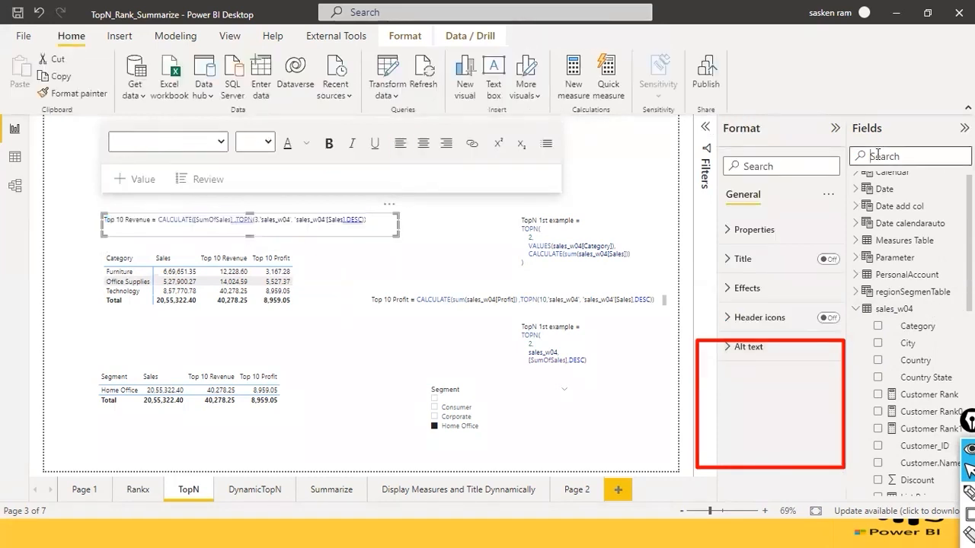
type("top")
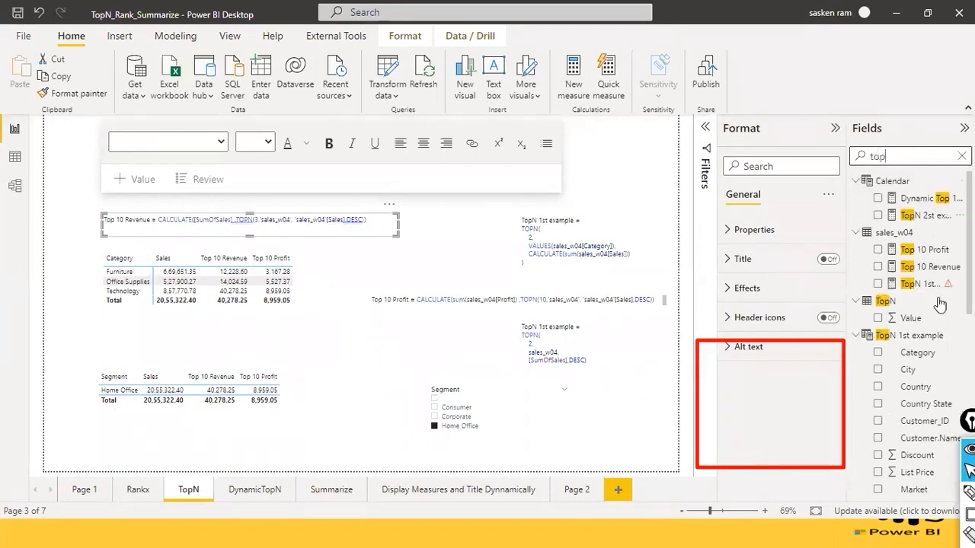
left_click(931, 267)
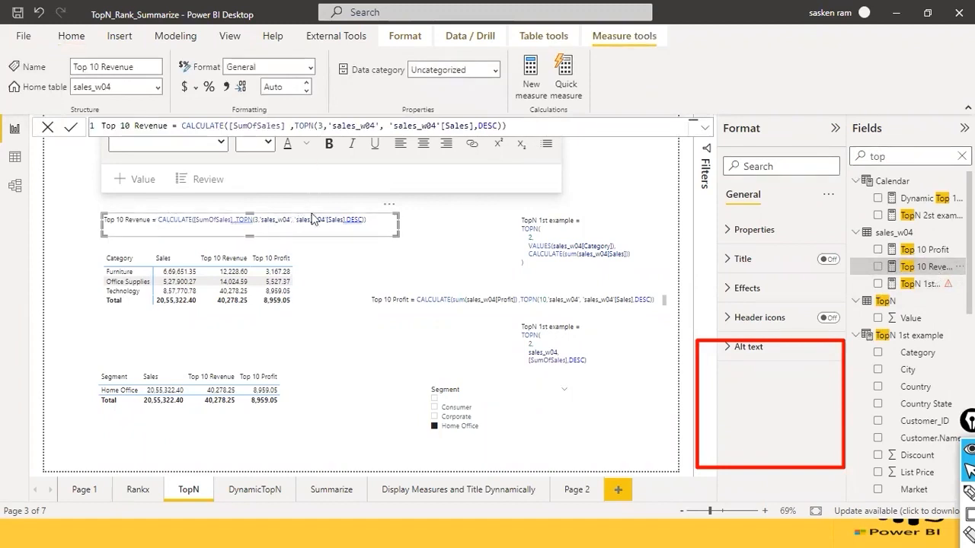
left_click_drag(294, 125, 501, 128)
key("ctrl+c")
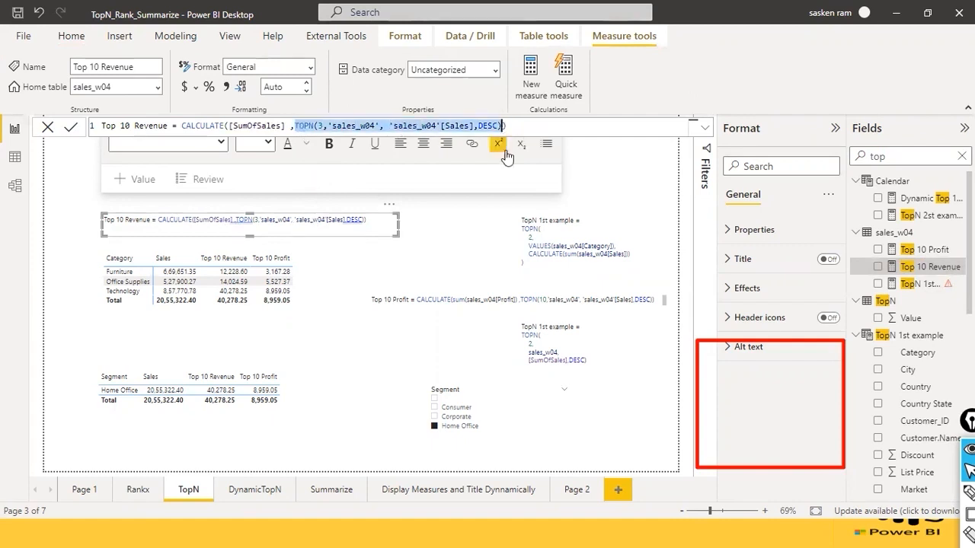
Leave the Top 10 Revenue measure unedited and create the calculated table top3 = TOPN(3,'sales_w04', 'sales_w04'[Sales],DESC).
left_click(470, 210)
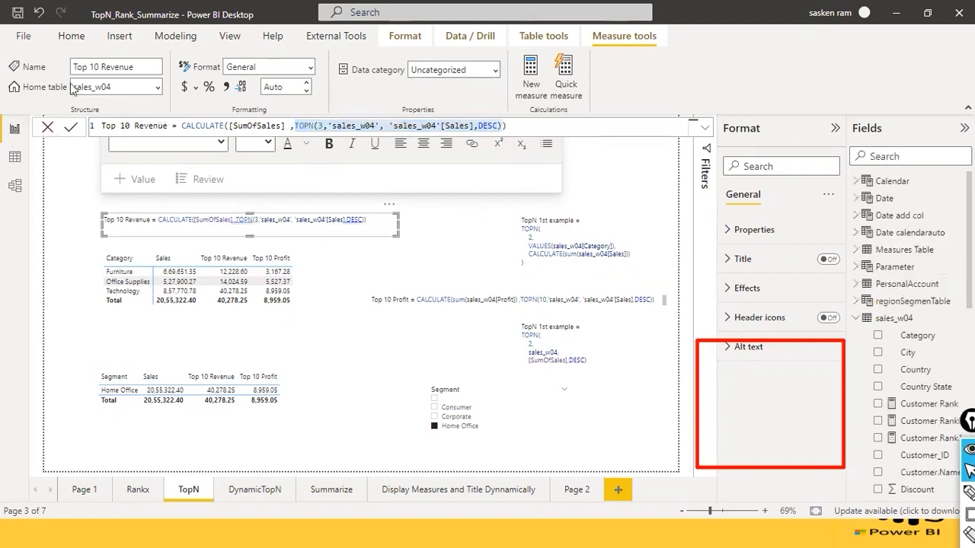
left_click(48, 127)
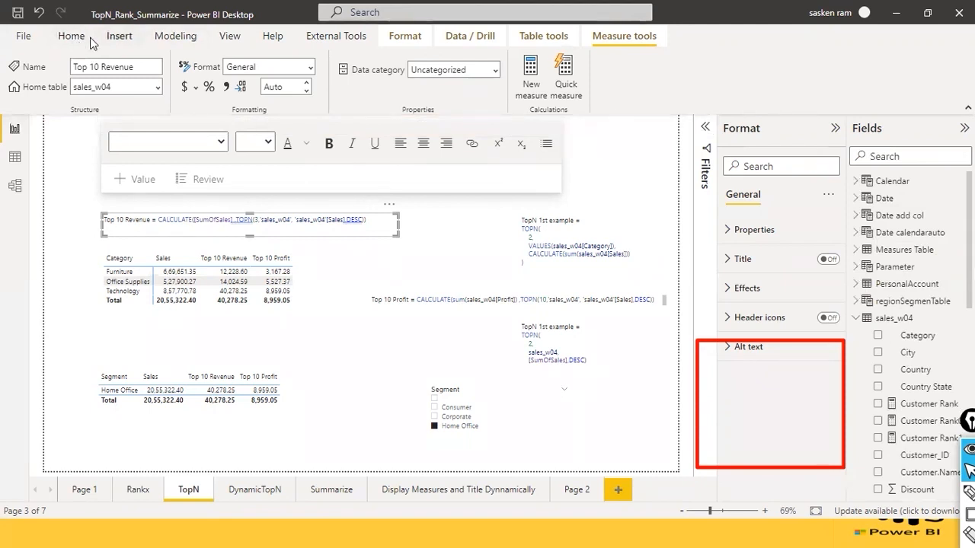
left_click(175, 36)
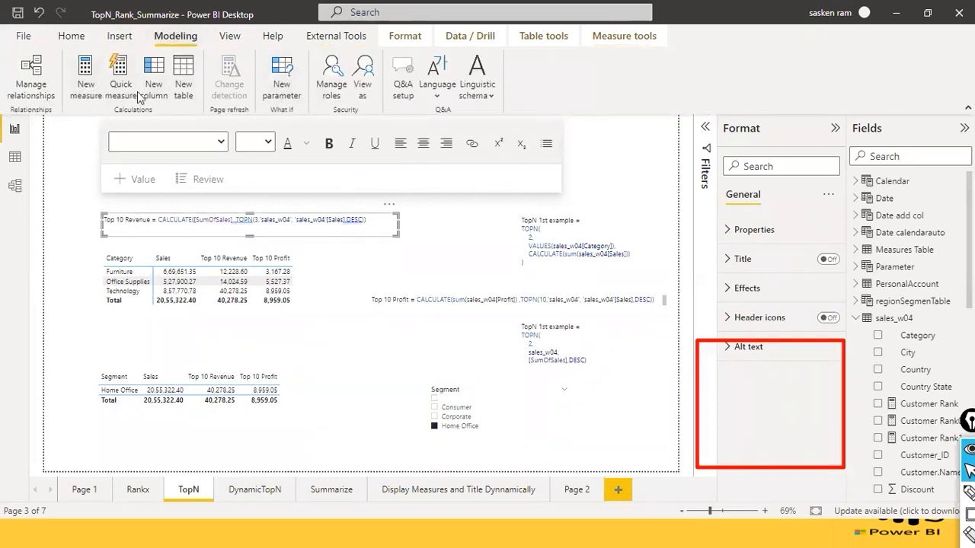
left_click(182, 77)
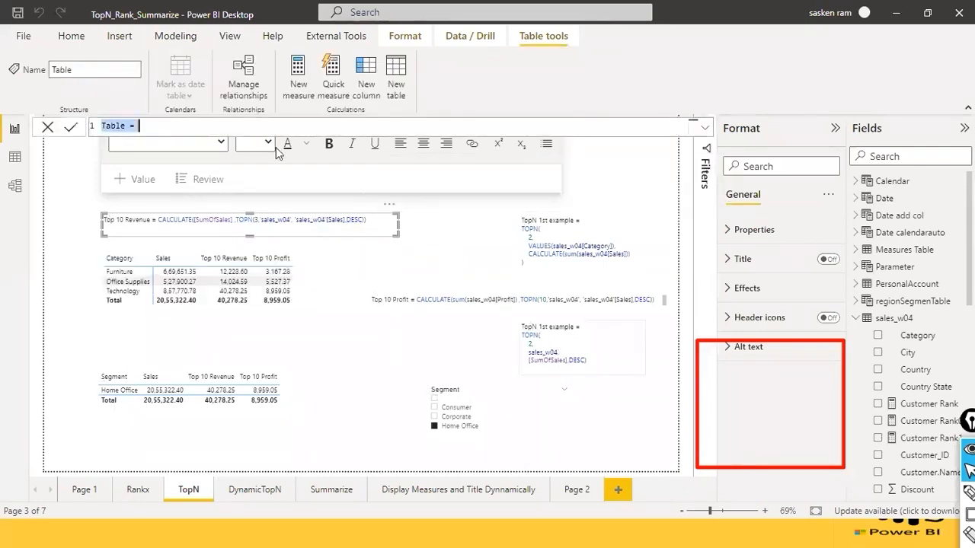
key("ctrl+v")
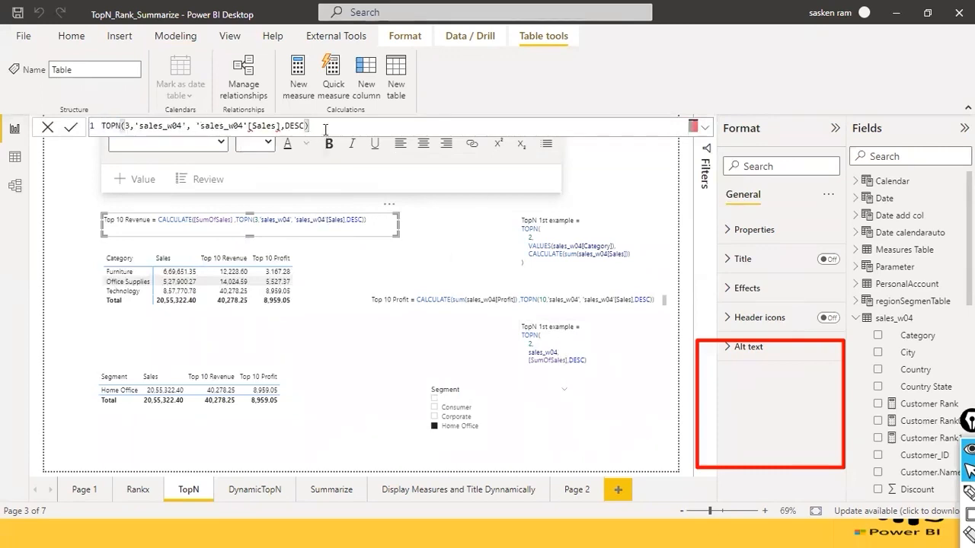
type("top3 ")
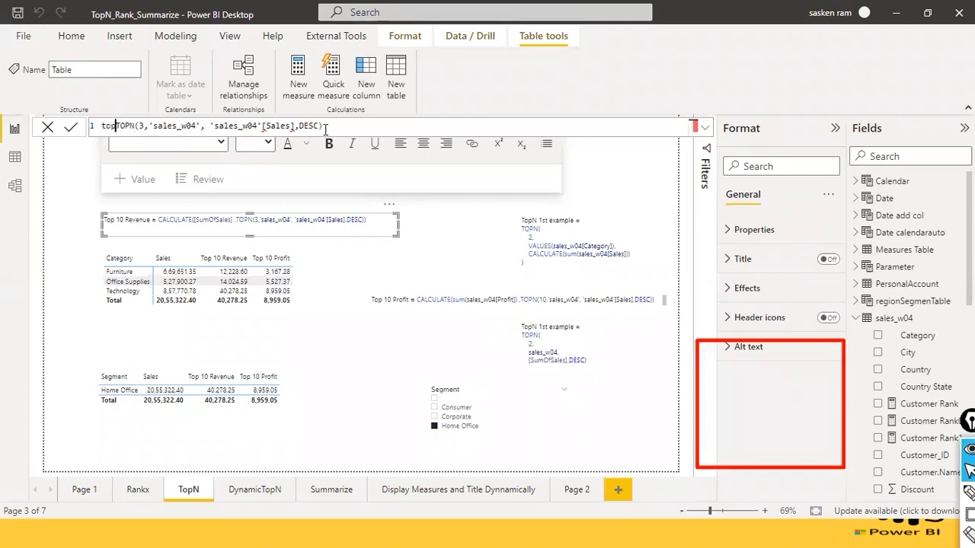
type("=")
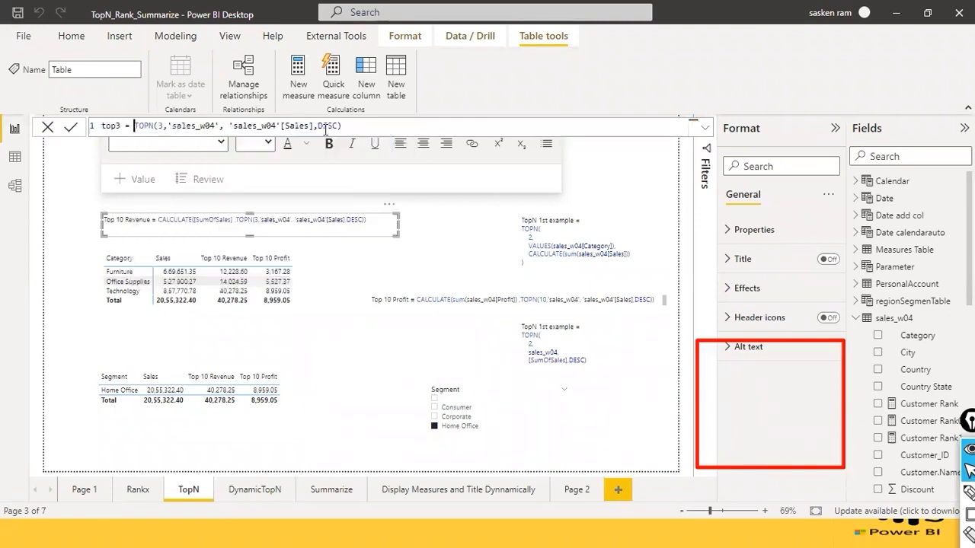
key("Right")
key("Right")
key("Right")
key("Right")
key("Right")
key("Right")
key("Right")
key("Right")
key("End")
key("Return")
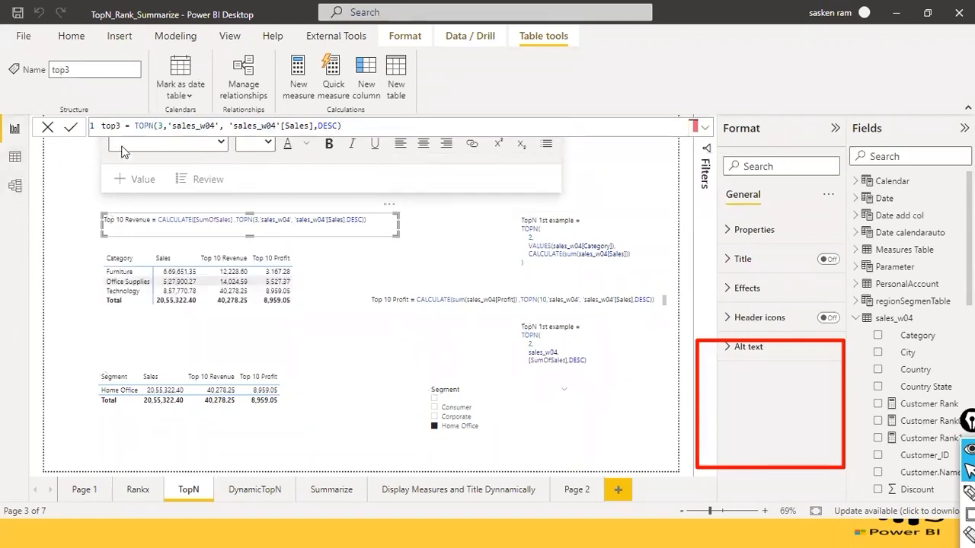
Examine the data rows of the top3 table and compare them with the Top 10 Revenue total in the Category matrix.
left_click(15, 157)
left_click(909, 163)
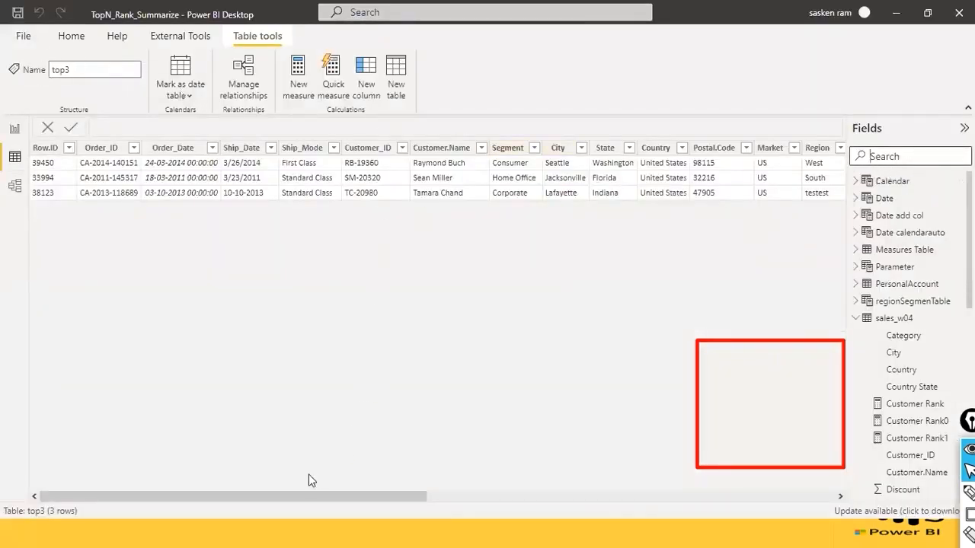
left_click_drag(283, 496, 486, 493)
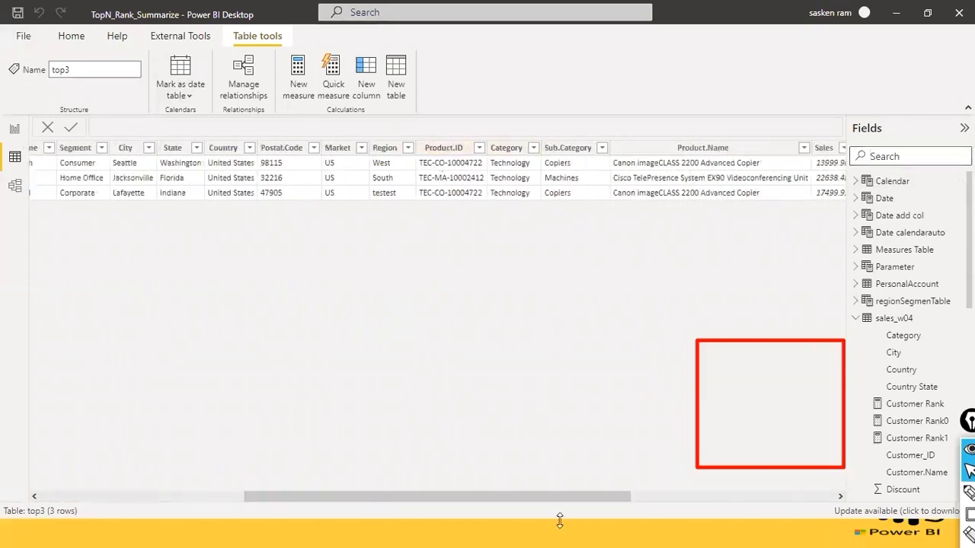
left_click_drag(565, 501, 828, 470)
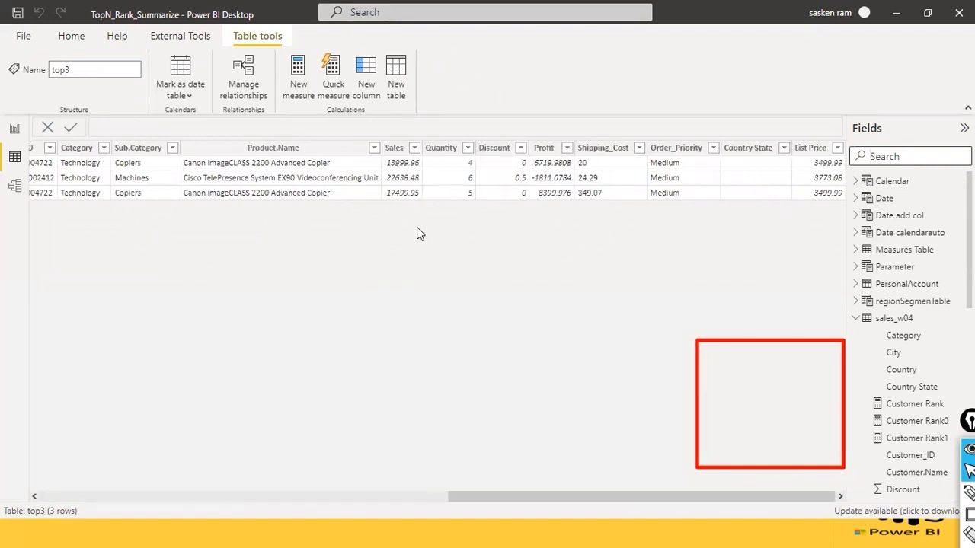
left_click(15, 129)
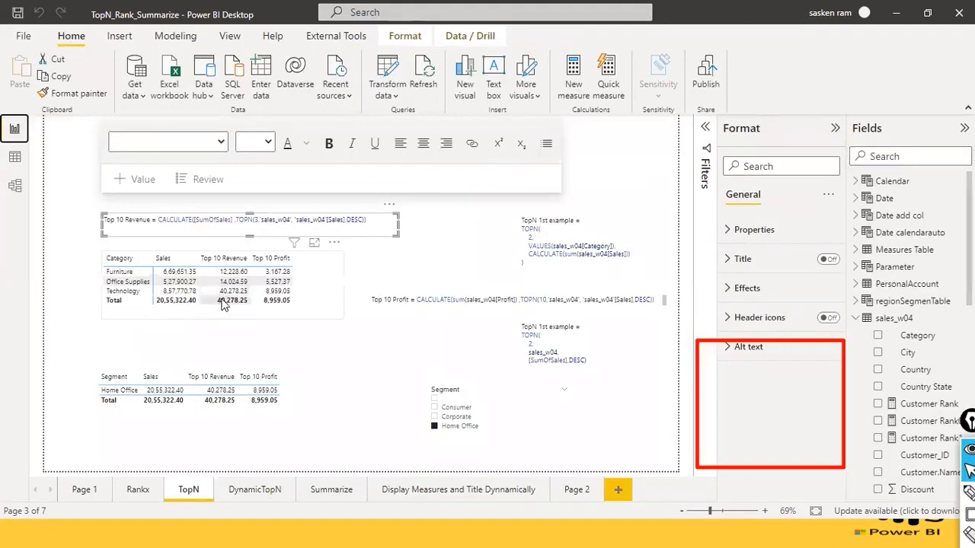
left_click(14, 157)
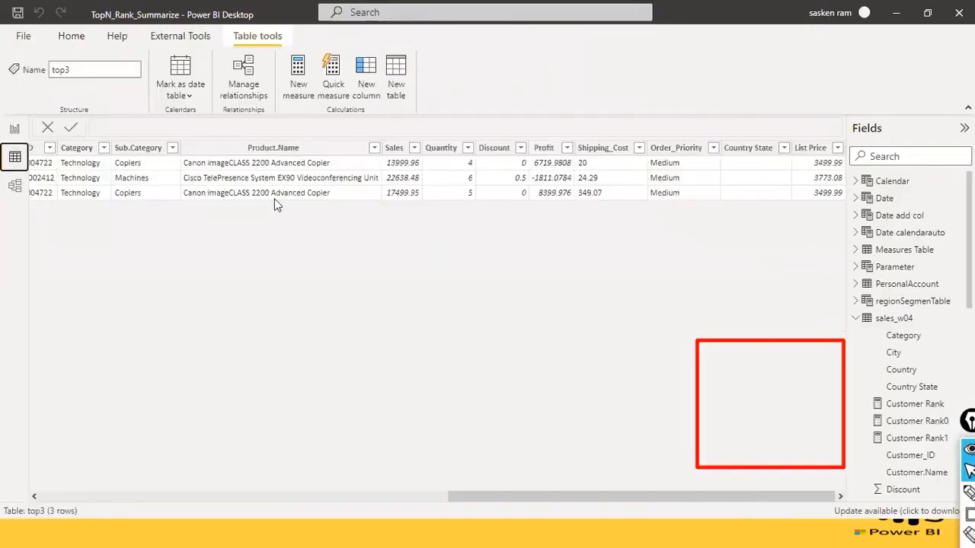
Sort the top3 table by Sales in descending order and compare its sales and category values with the Category matrix.
left_click(415, 148)
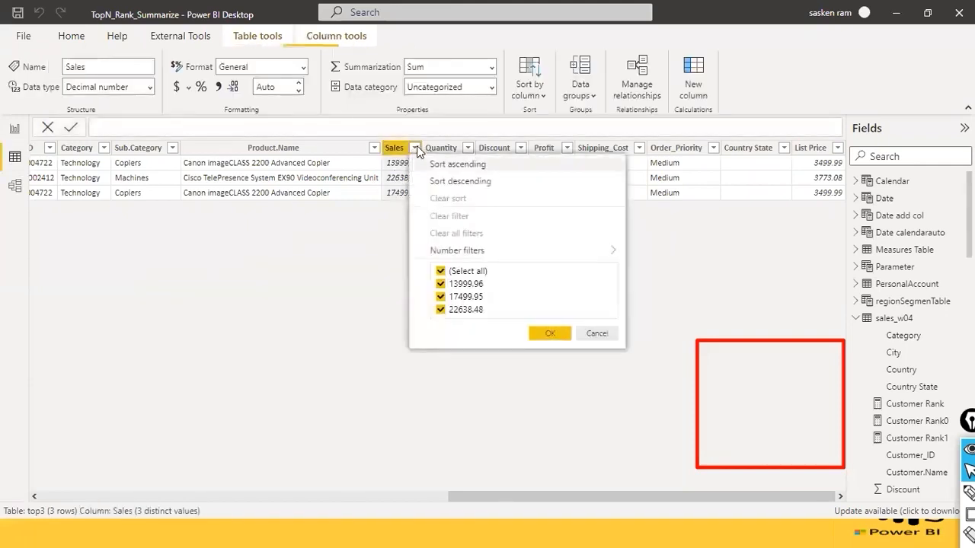
left_click(441, 181)
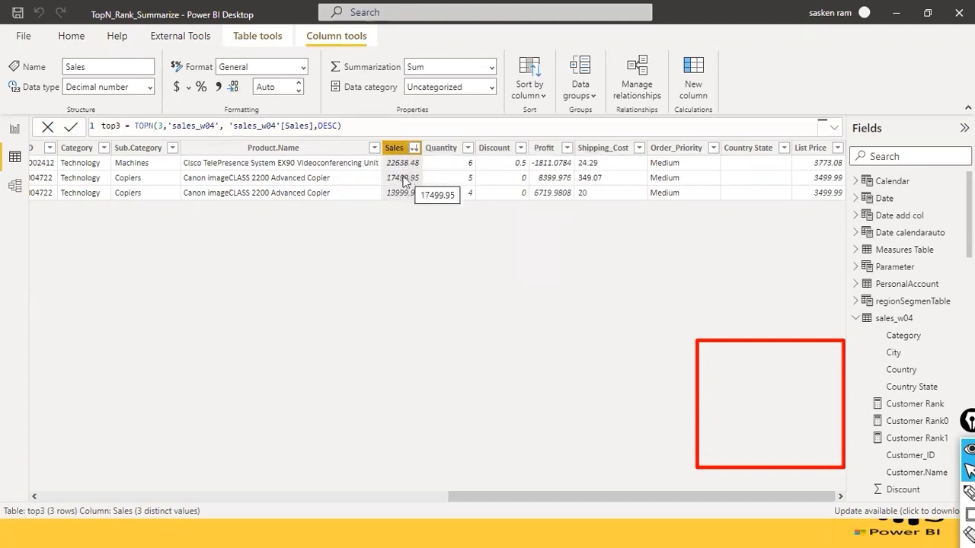
left_click(15, 131)
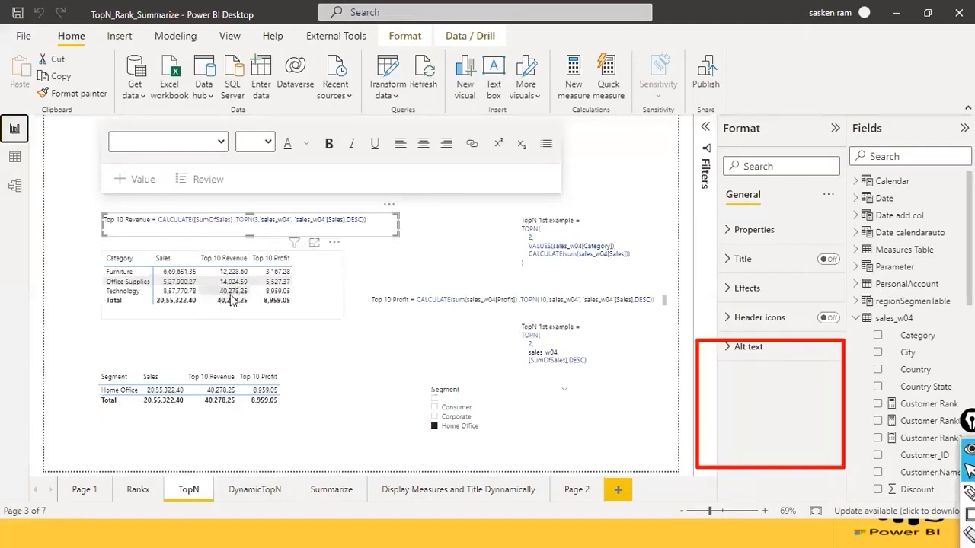
left_click(15, 160)
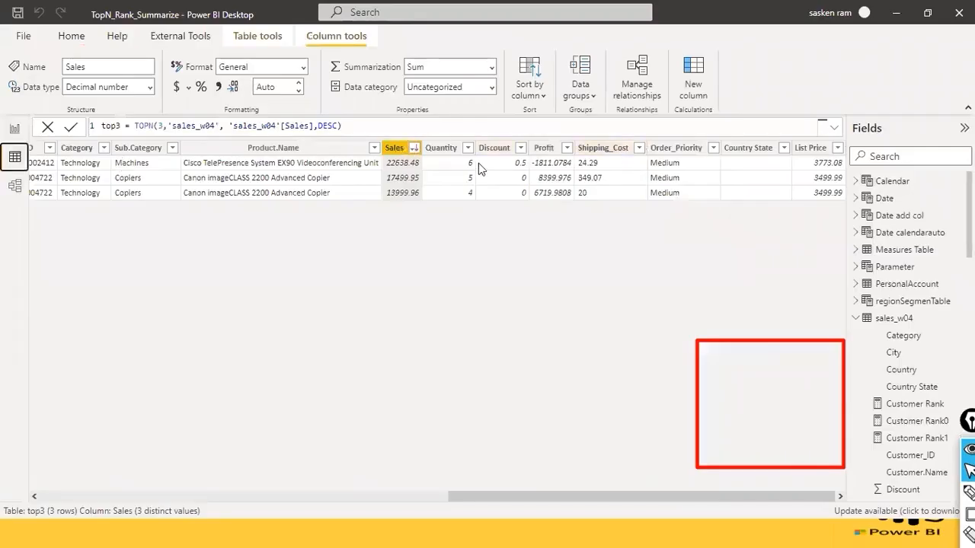
left_click(104, 148)
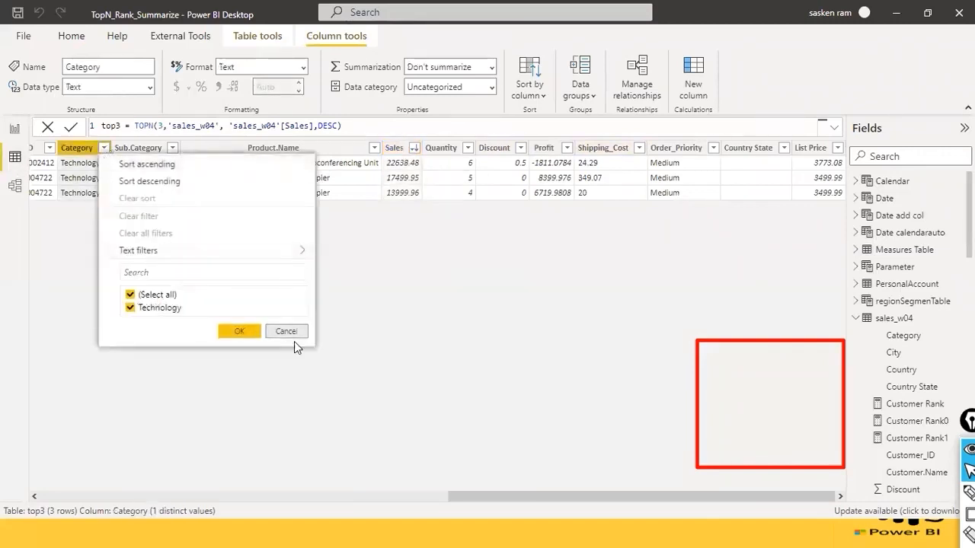
left_click(286, 332)
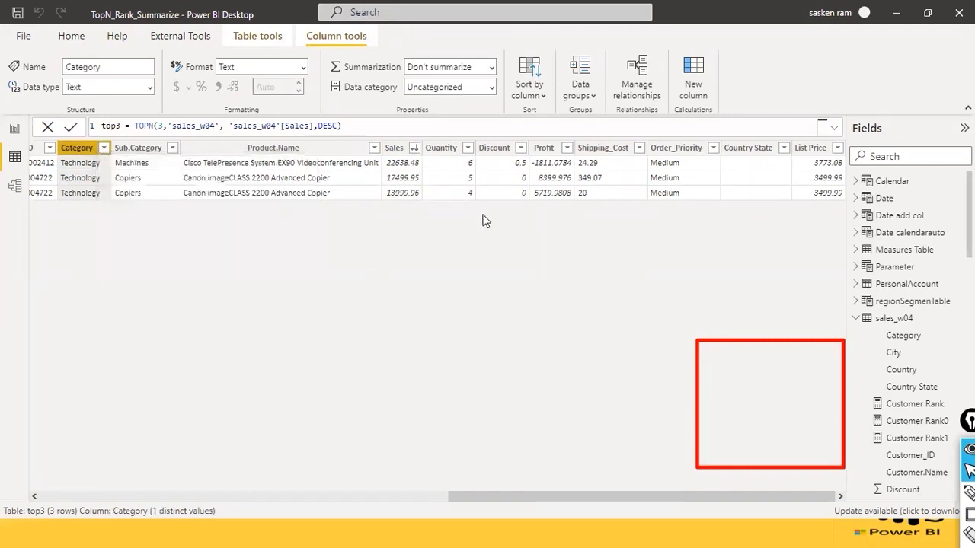
Show the sales_w04 data and include all categories again in the filter on its Category column.
left_click(14, 157)
left_click(900, 318)
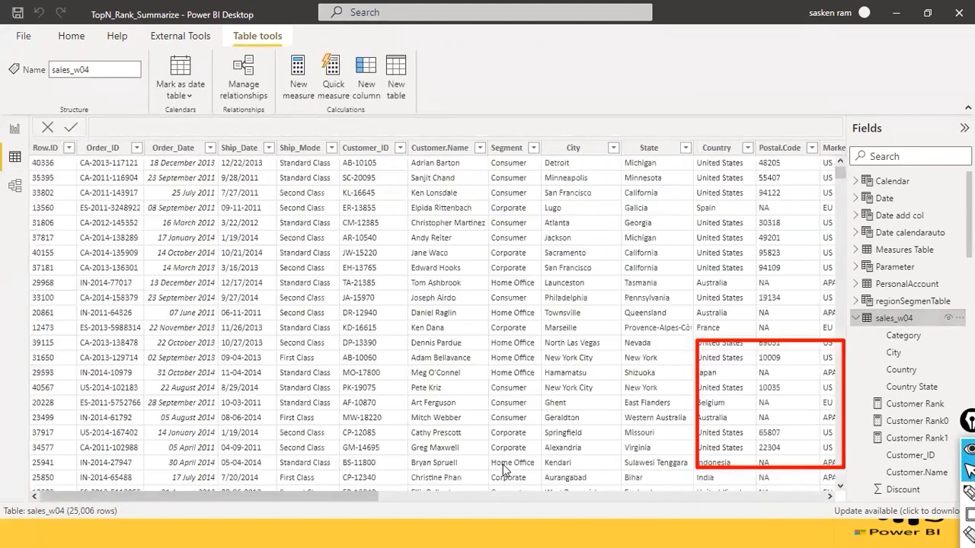
left_click_drag(341, 493, 584, 481)
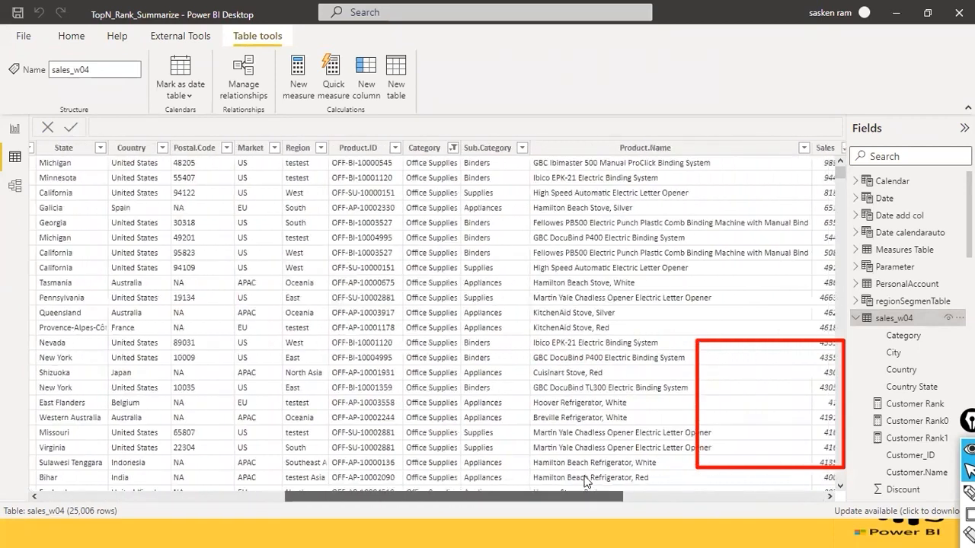
left_click(452, 148)
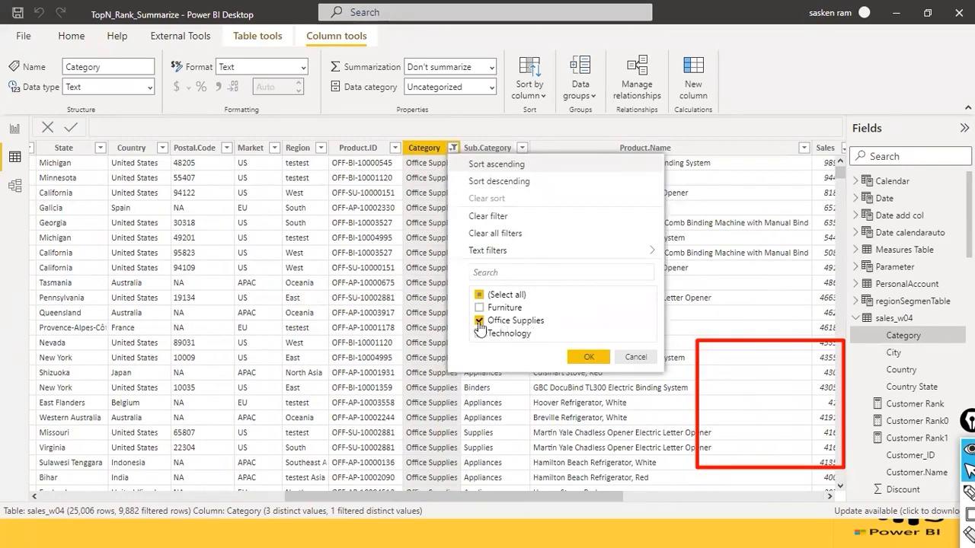
left_click(480, 298)
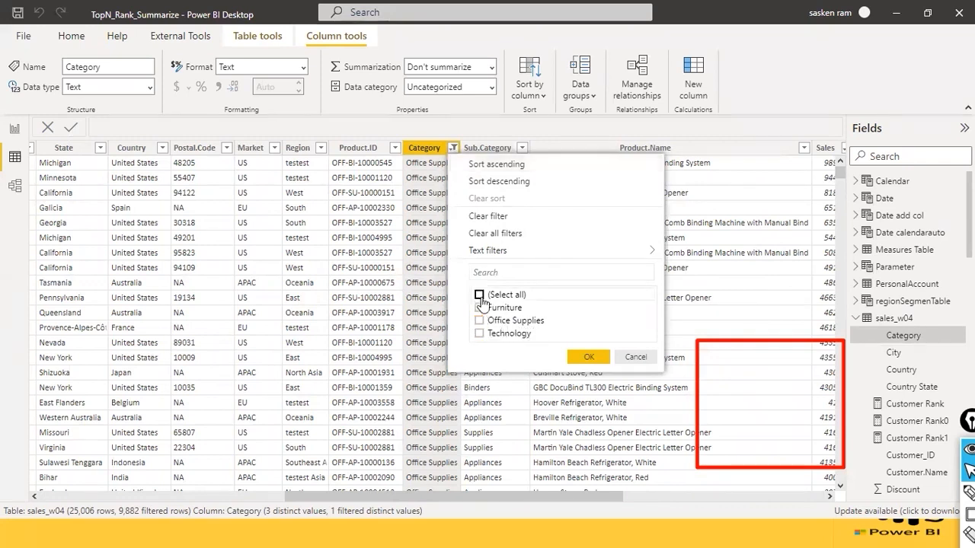
left_click(480, 296)
left_click(587, 357)
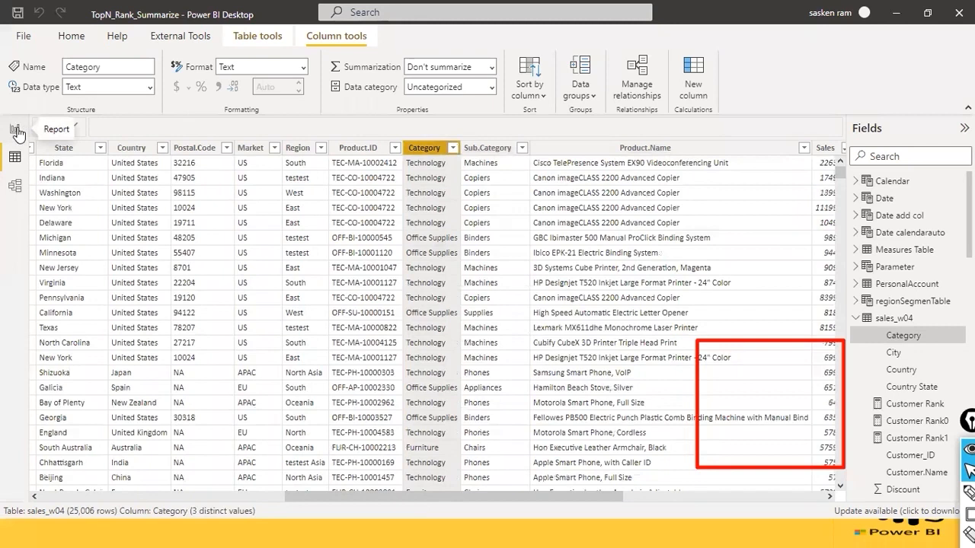
Collapse sales_w04, reopen the top3 table's data, and review its TOPN formula and the values in its Category column.
left_click(856, 320)
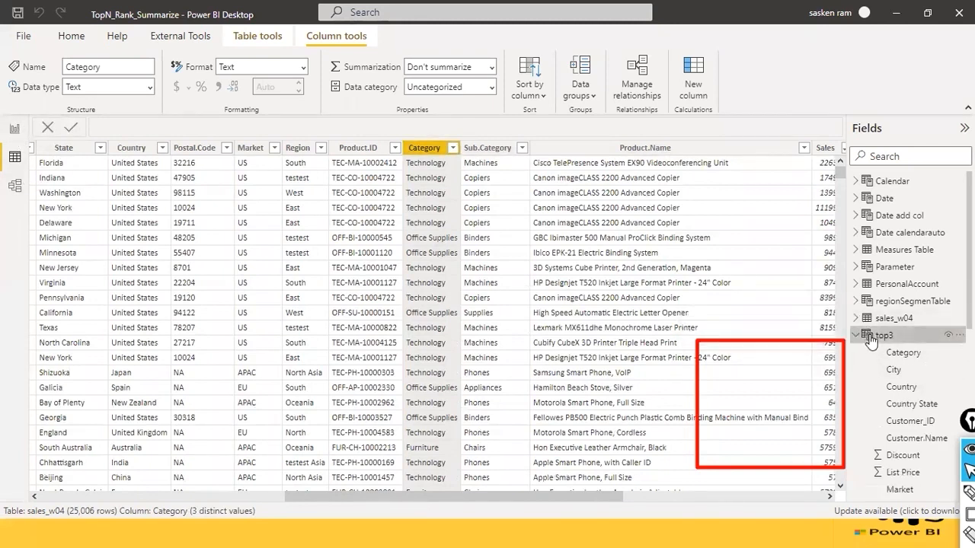
left_click(872, 337)
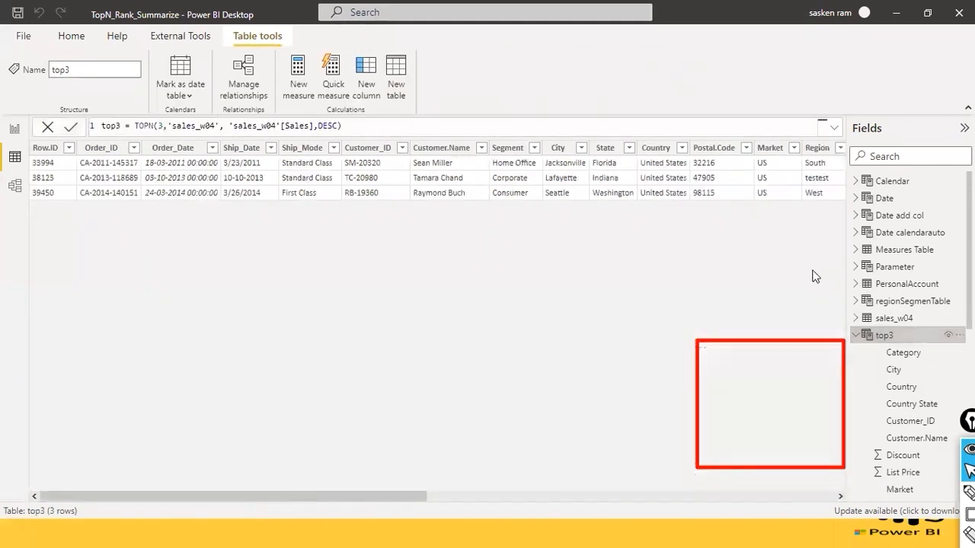
left_click(379, 131)
left_click_drag(235, 501, 473, 491)
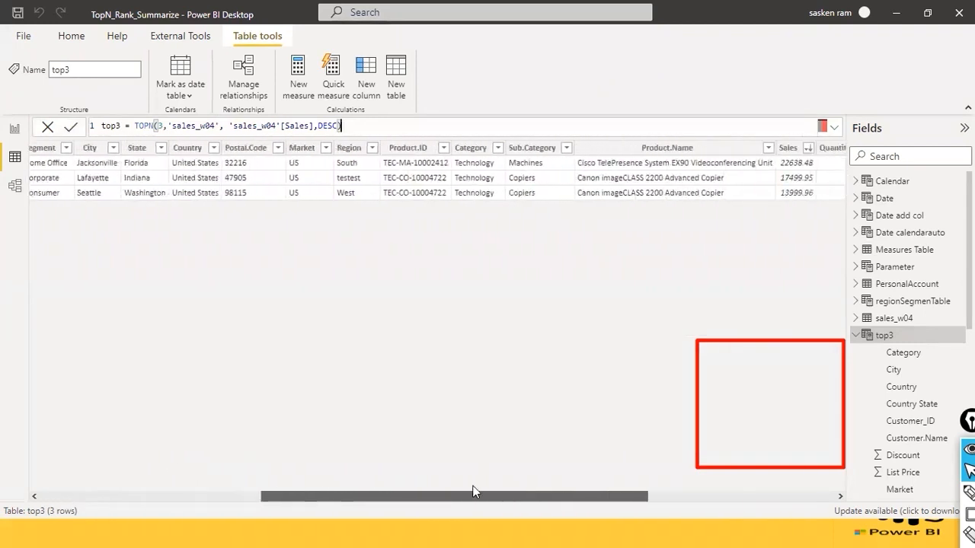
left_click(497, 148)
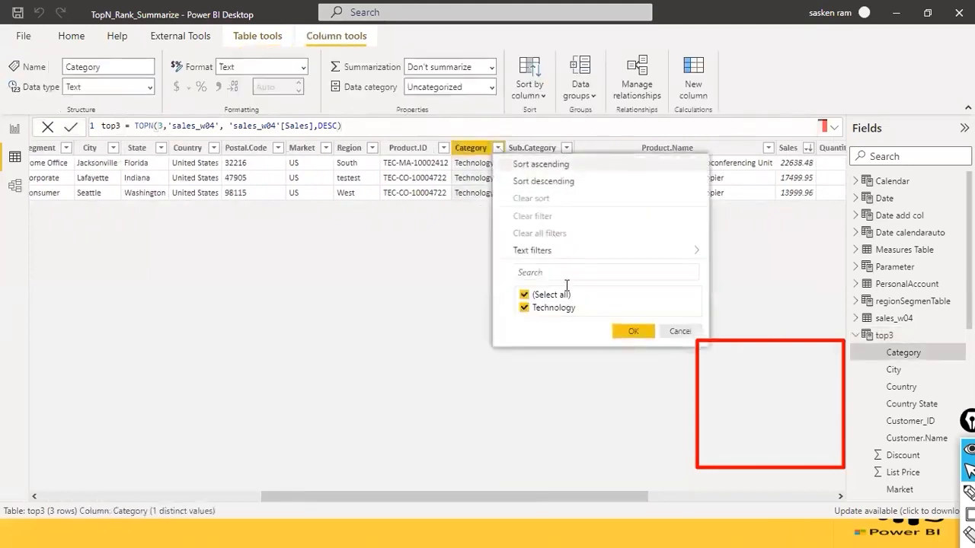
left_click(670, 332)
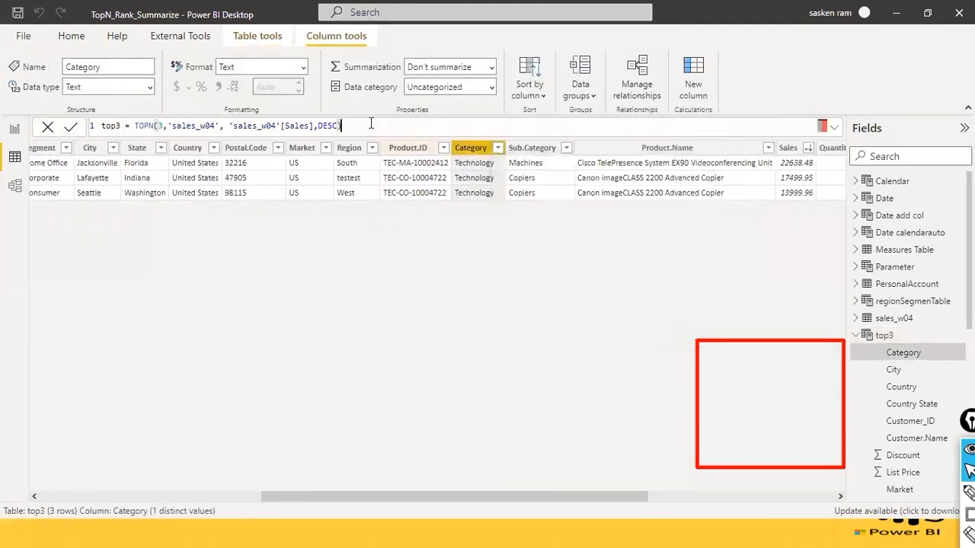
triple_click(371, 124)
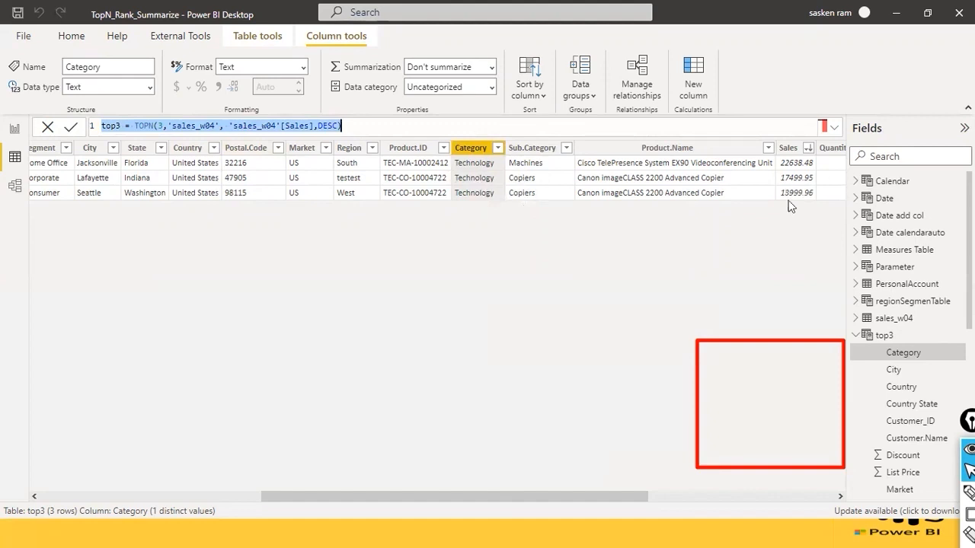
Return to the sales_w04 data, check the descending sort on Sales, and view the segments and categories of the highest-selling rows.
left_click(909, 324)
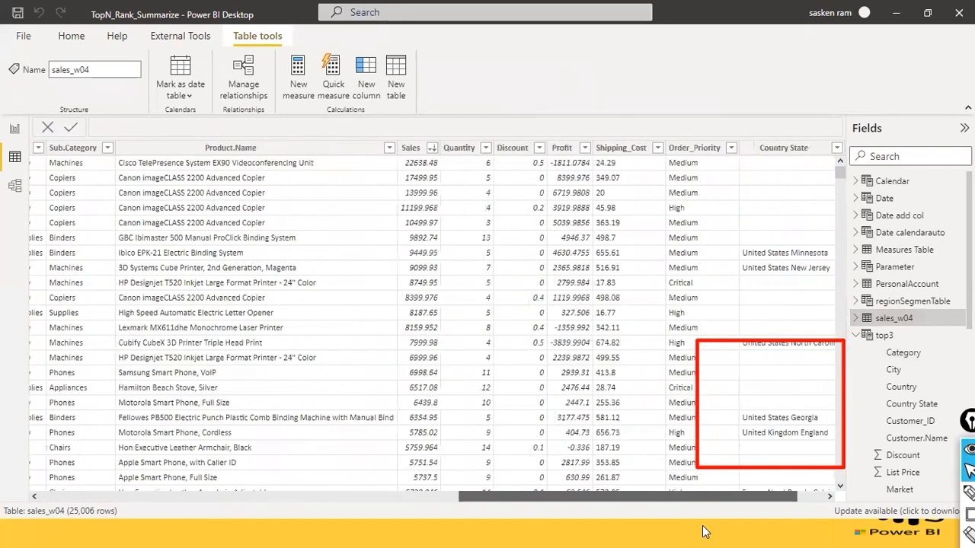
scroll(724, 525, "right", 2)
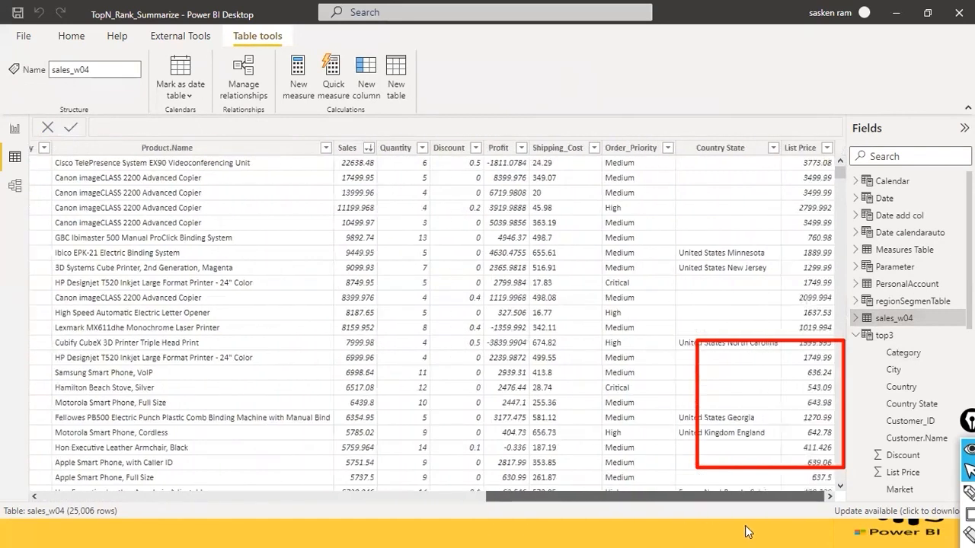
left_click(369, 149)
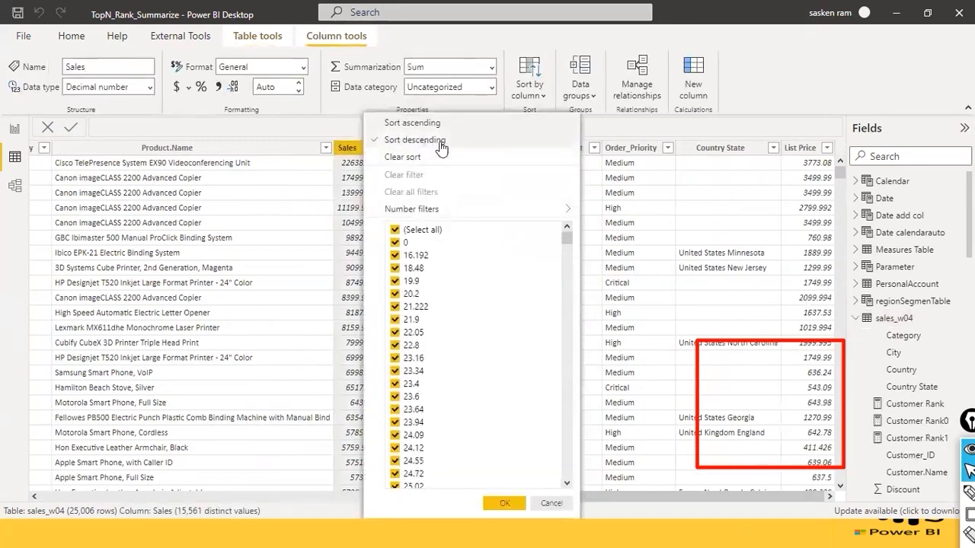
left_click(302, 208)
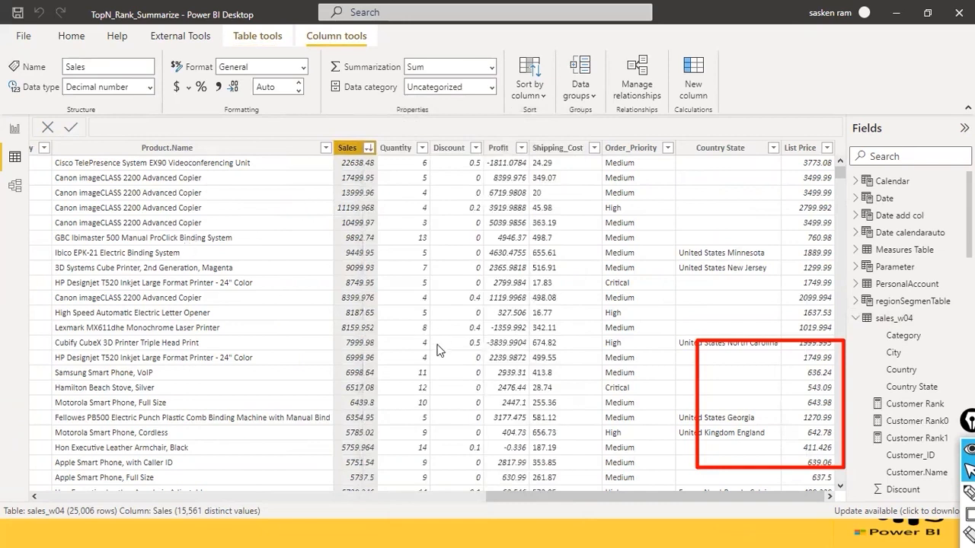
left_click_drag(501, 495, 192, 444)
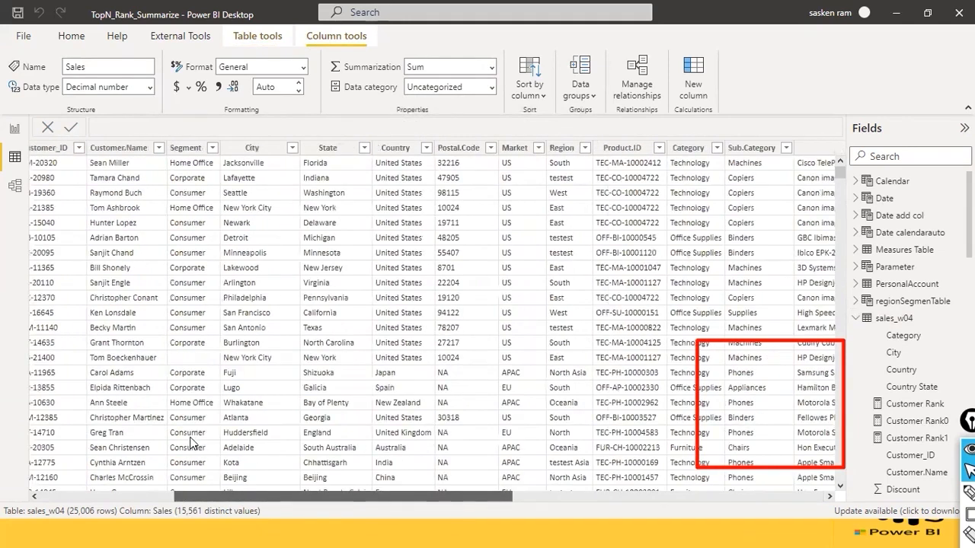
Compare the highest values in the sorted Sales column of sales_w04 with the Sales values of the top3 table.
scroll(114, 434, "left", 3)
scroll(228, 450, "right", 5)
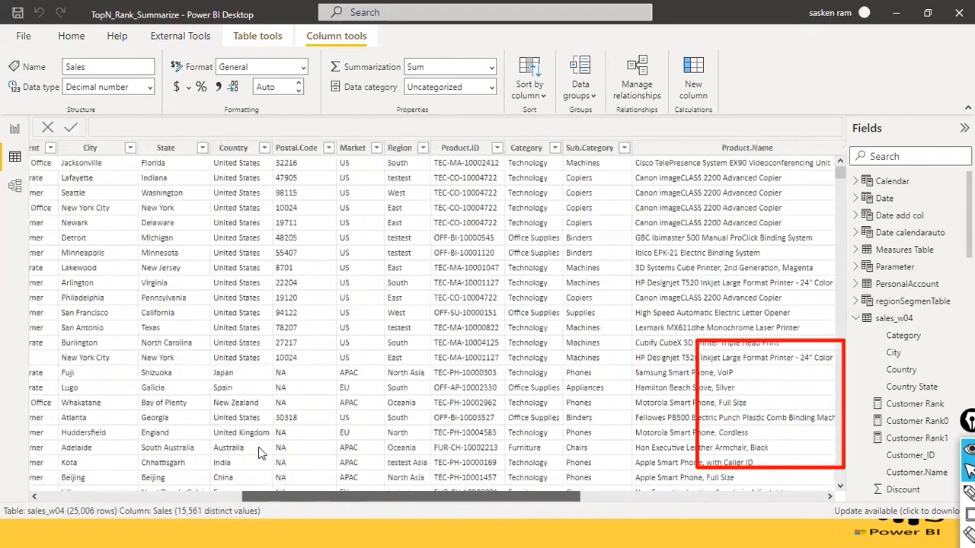
scroll(259, 453, "right", 4)
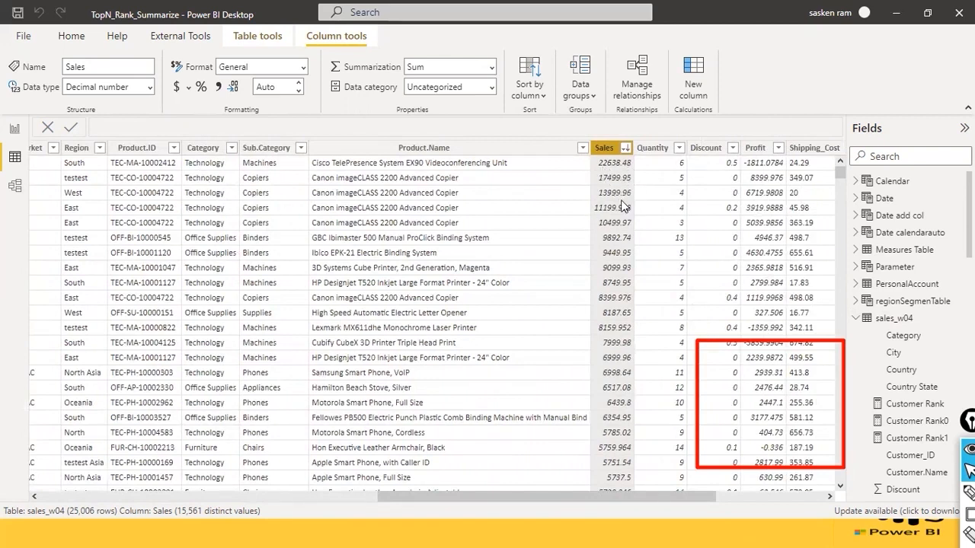
left_click(856, 320)
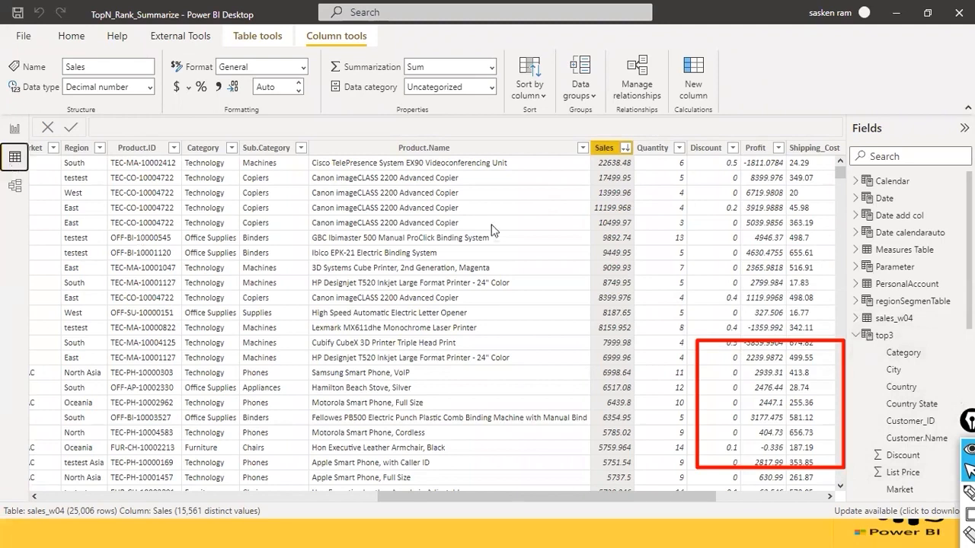
left_click(884, 337)
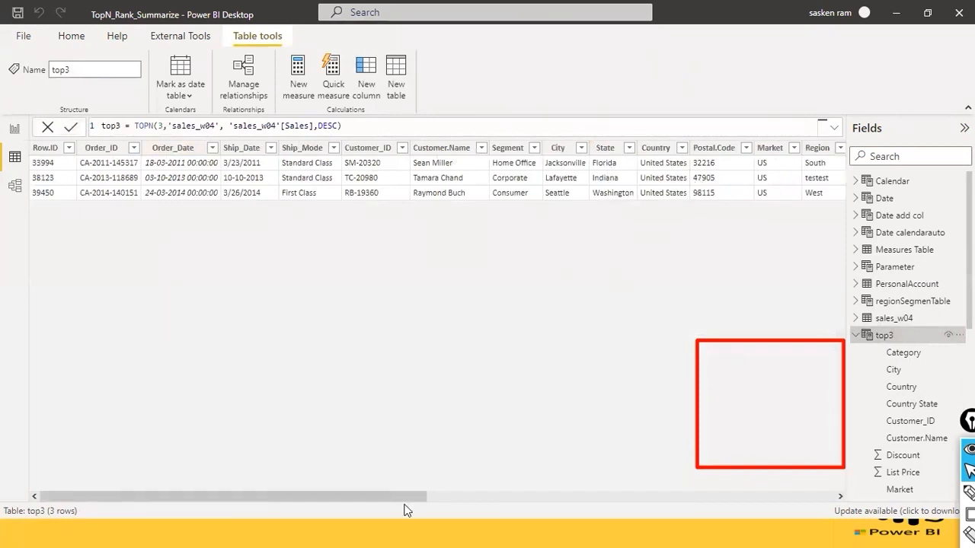
left_click_drag(377, 497, 691, 439)
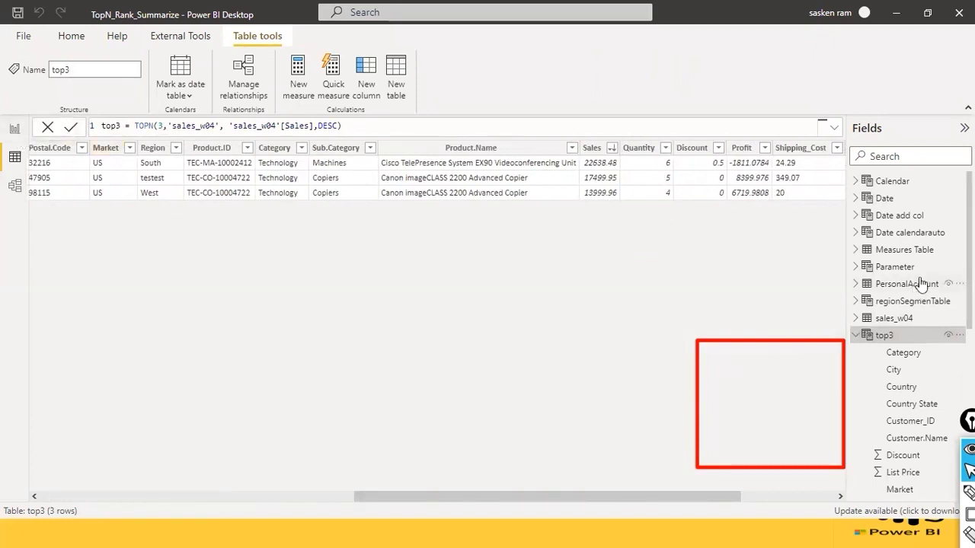
Recheck the sorted Sales column of sales_w04, and return to the top3 table to review its TOPN formula.
left_click(892, 319)
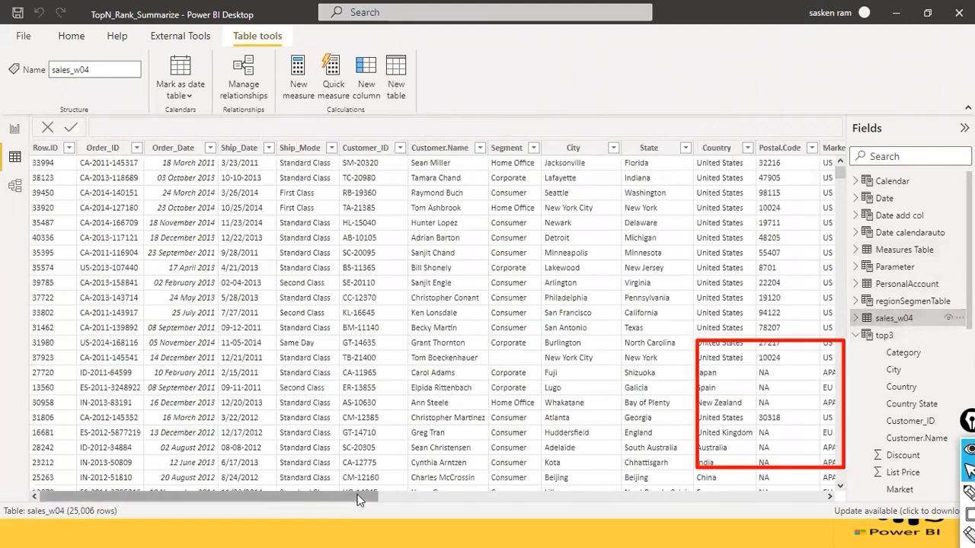
left_click_drag(360, 499, 769, 491)
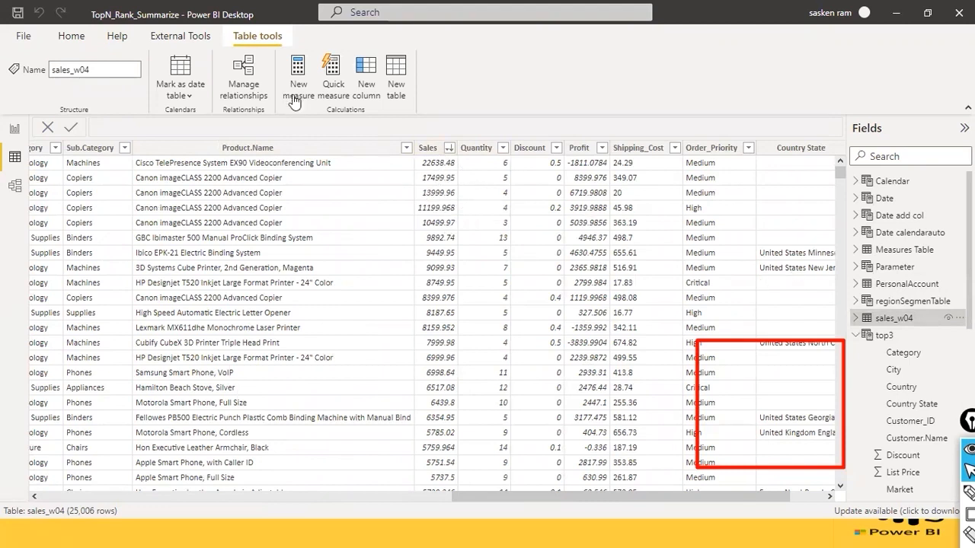
left_click(881, 335)
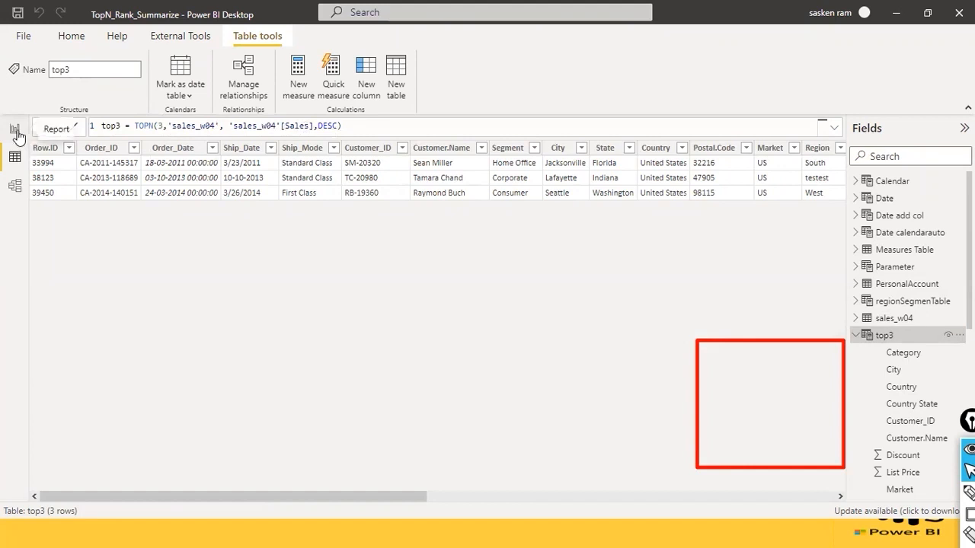
left_click(318, 126)
Return to the TopN report page, clear the Segment slicer selection, and select the Category matrix.
left_click(17, 130)
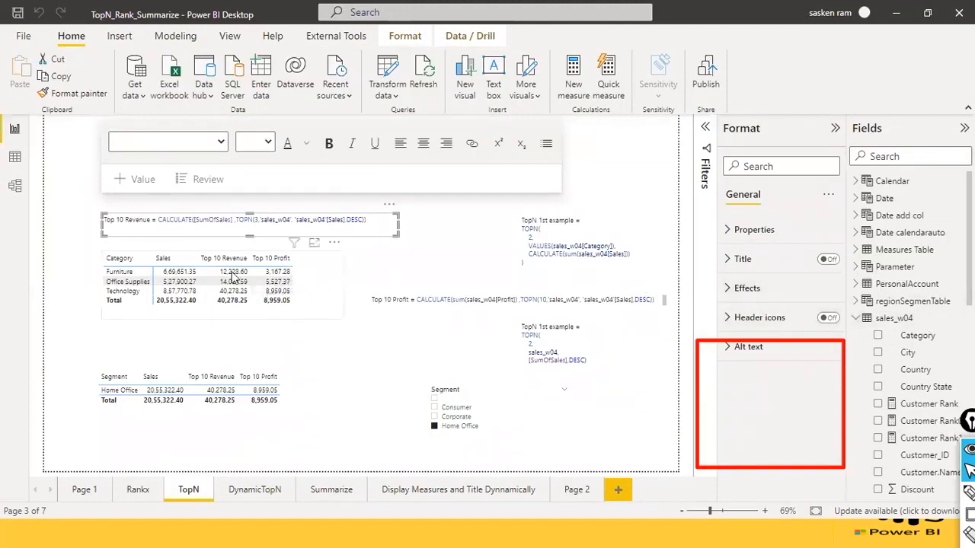
left_click(200, 272)
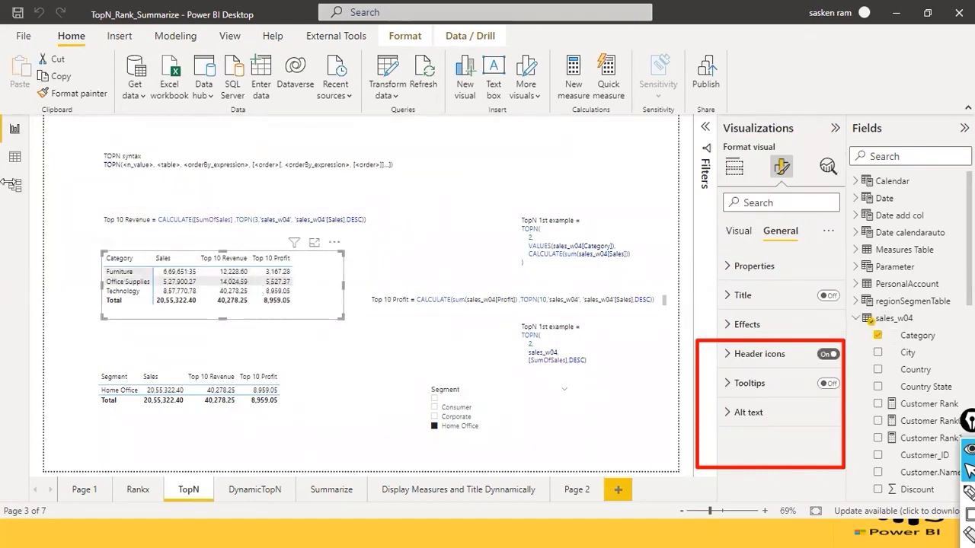
left_click(13, 160)
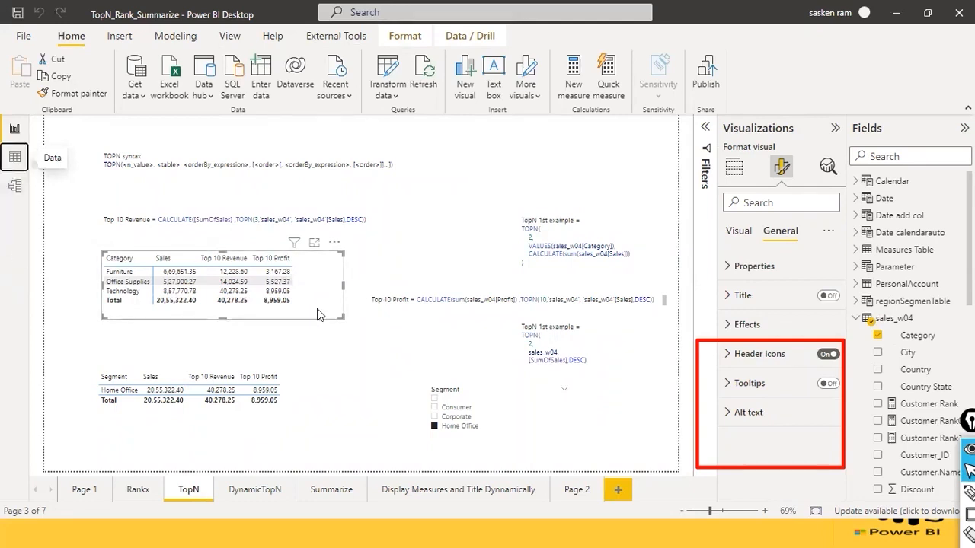
left_click(553, 390)
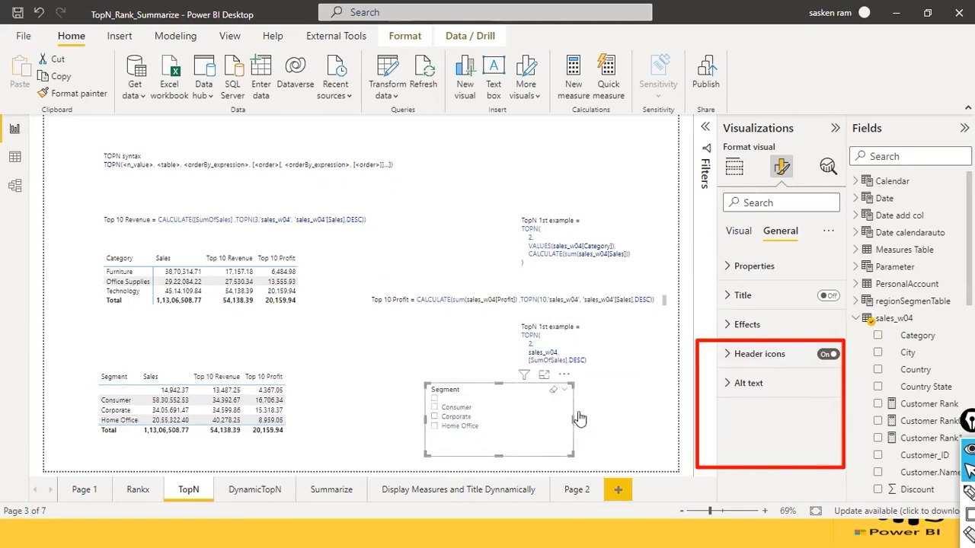
left_click(370, 355)
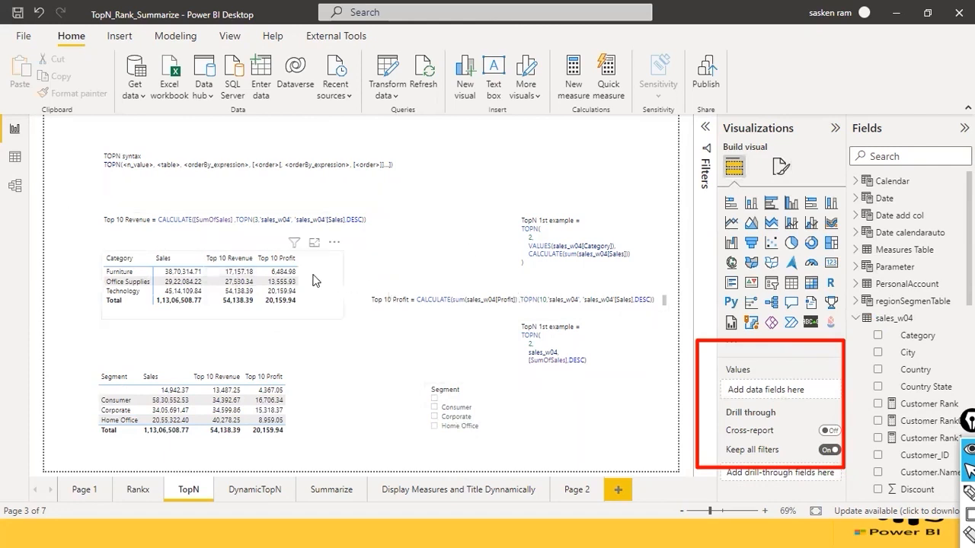
left_click(339, 272)
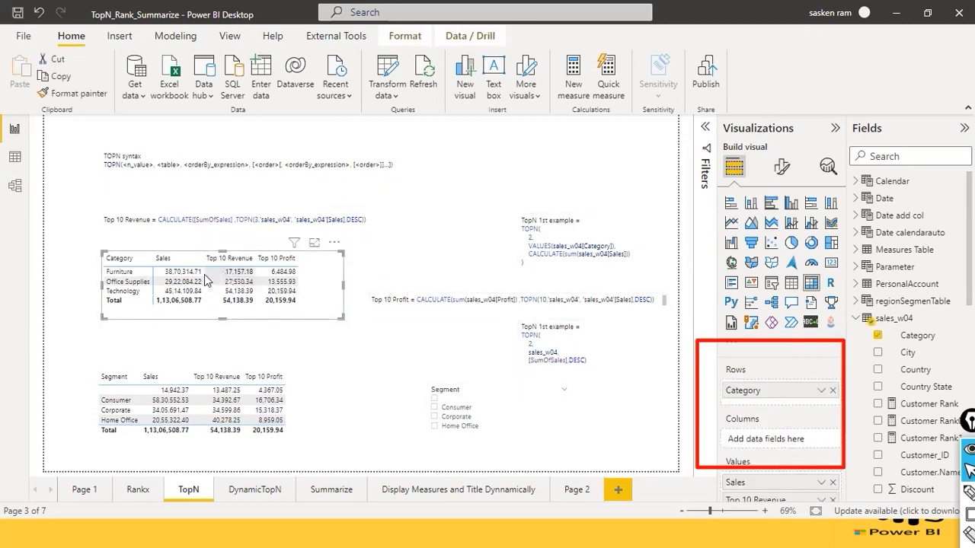
Filter the Category column of sales_w04 to Furniture only and view the highest Sales values.
left_click(14, 157)
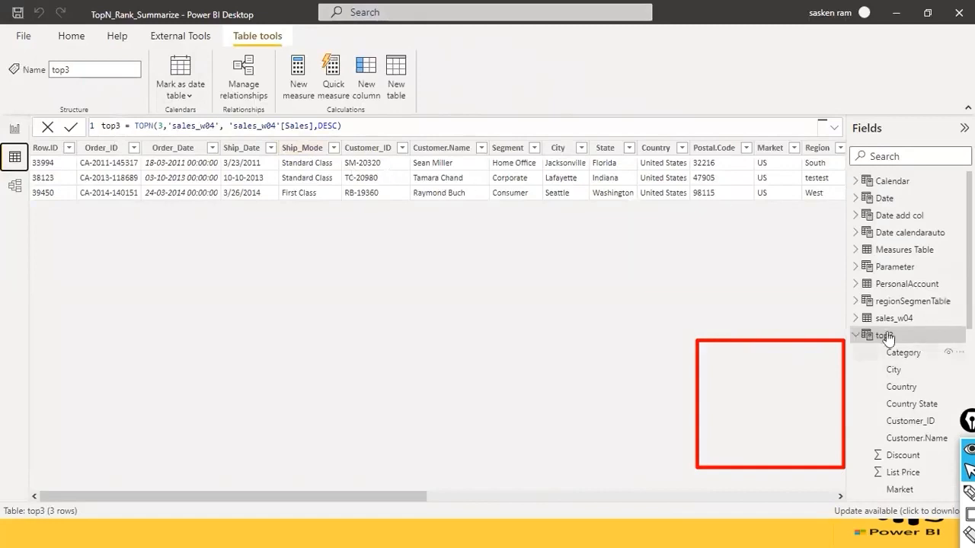
left_click(893, 319)
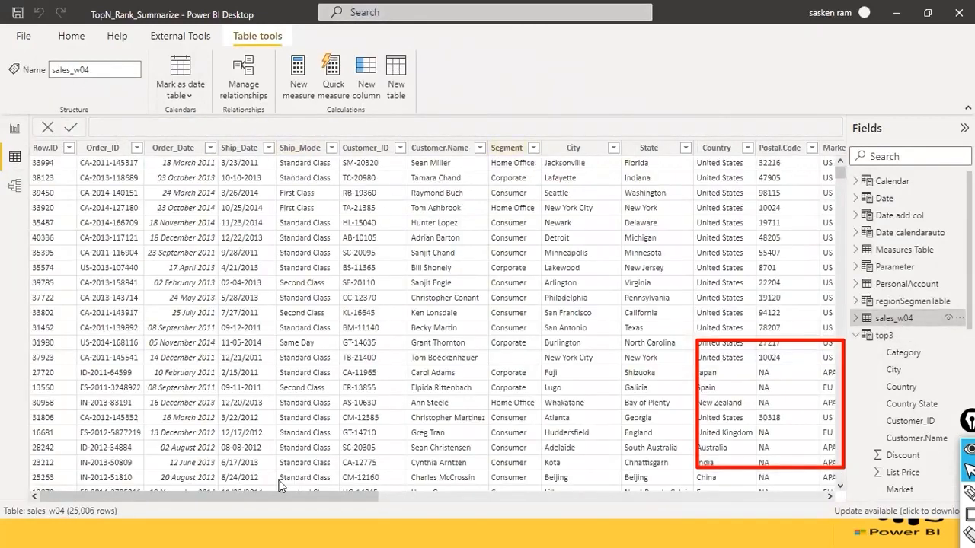
left_click_drag(211, 497, 435, 491)
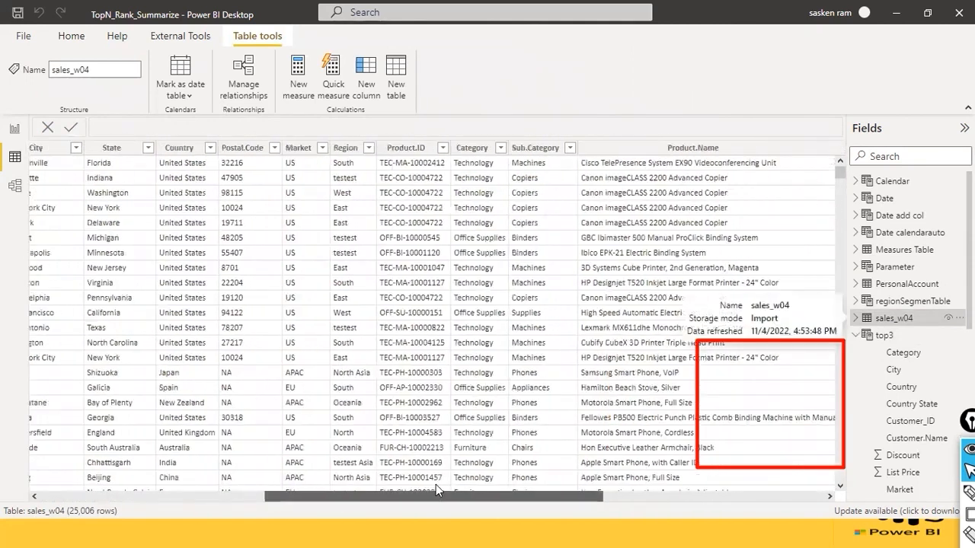
left_click(500, 149)
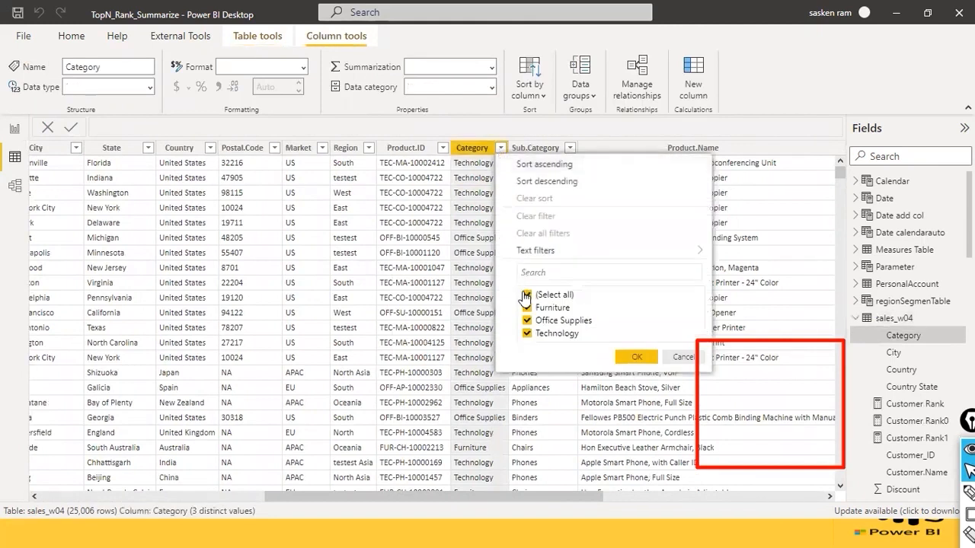
left_click(526, 295)
left_click(526, 308)
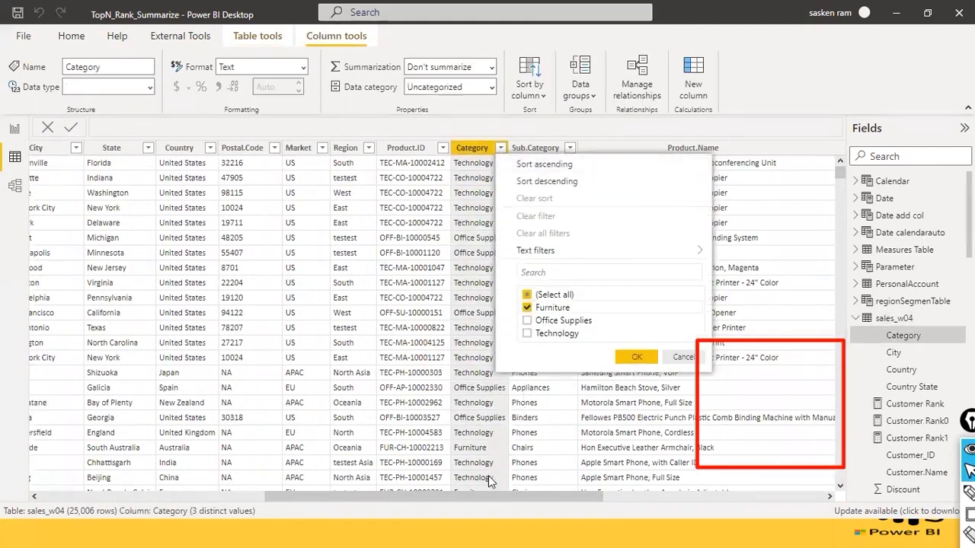
left_click(649, 358)
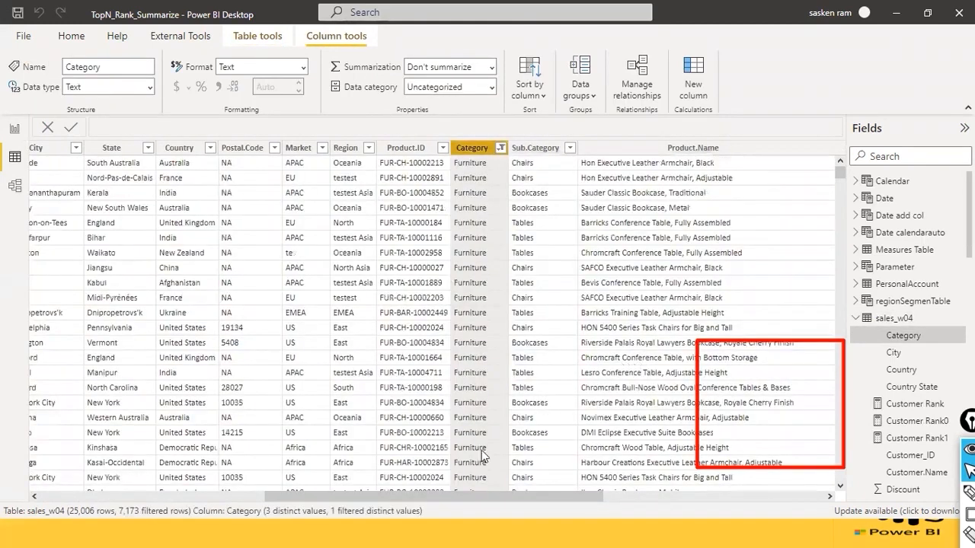
left_click_drag(453, 495, 674, 495)
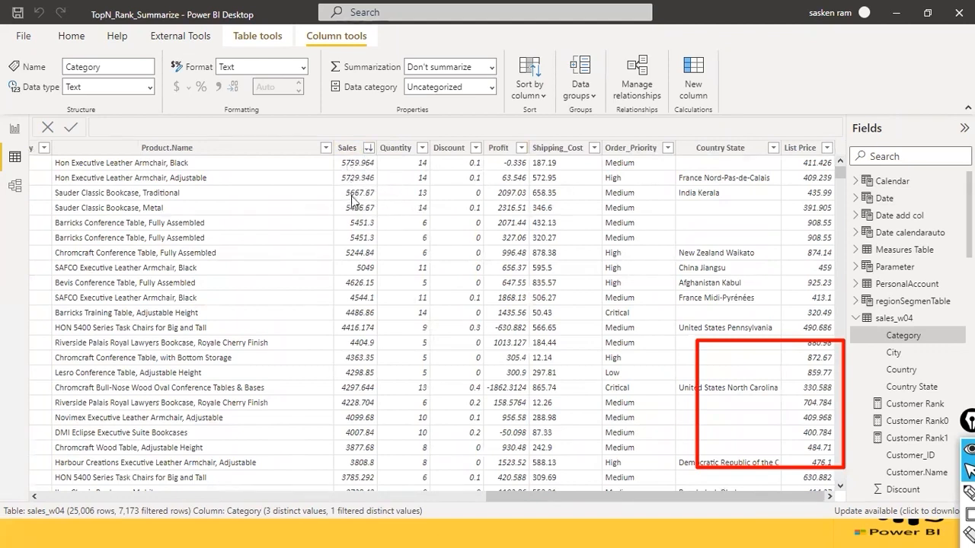
On the report page, filter the matrices to the Home Office segment and clear the Segment slicer again.
left_click(15, 129)
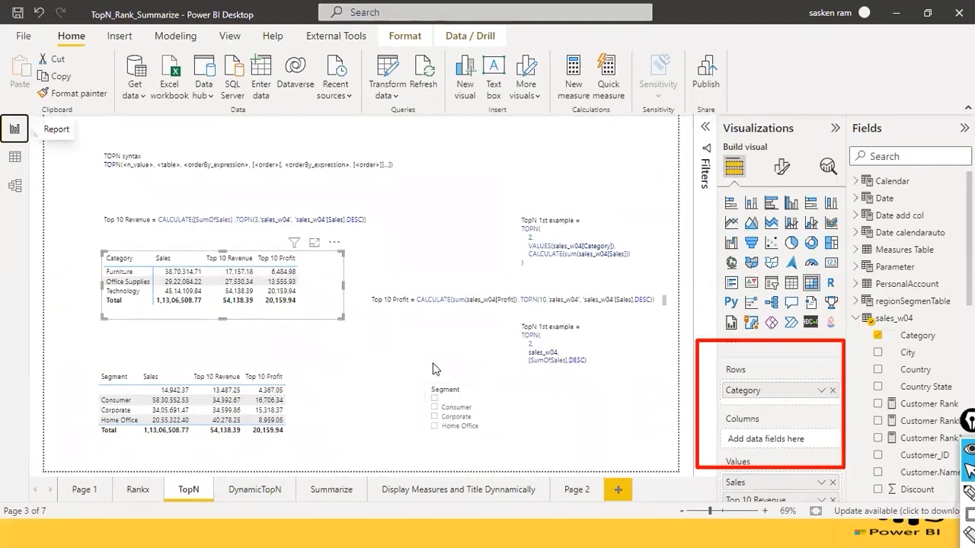
left_click(435, 427)
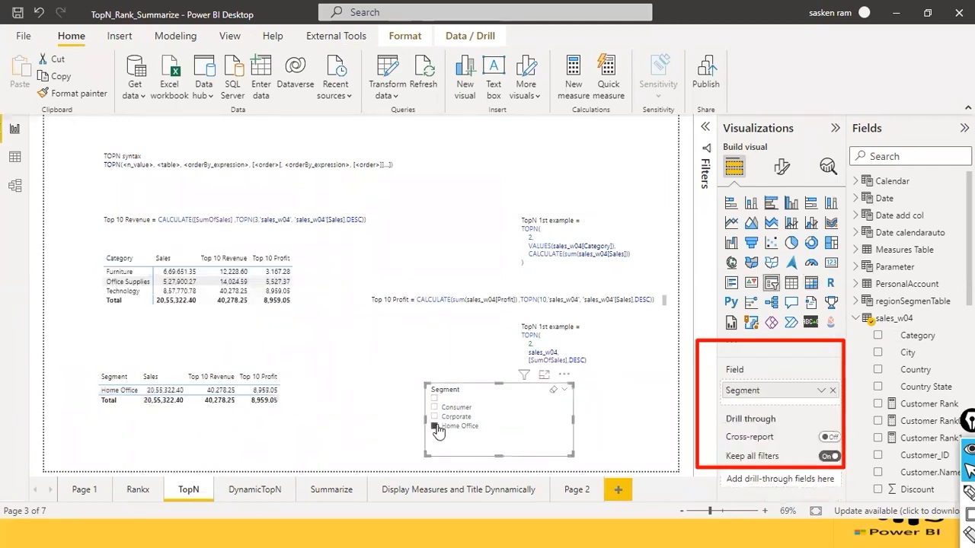
left_click(553, 390)
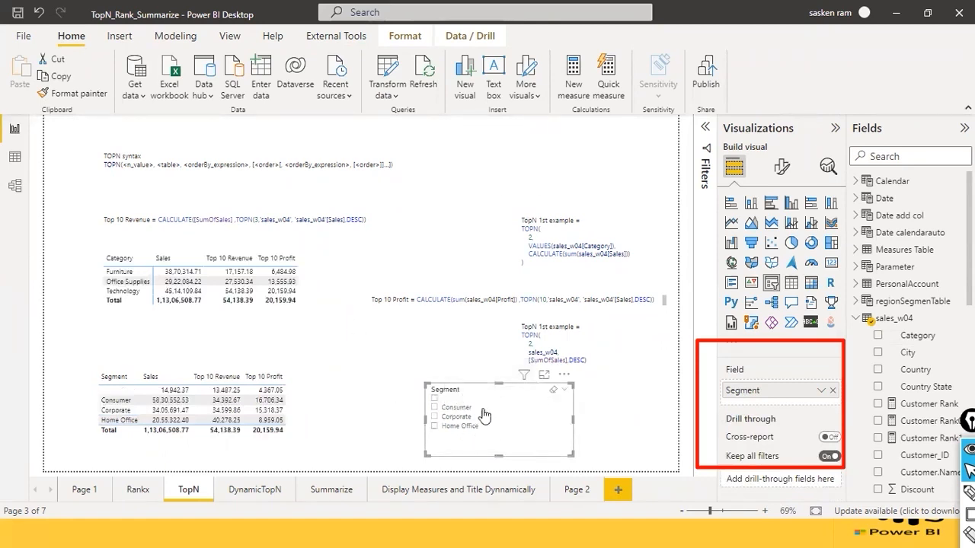
left_click(309, 337)
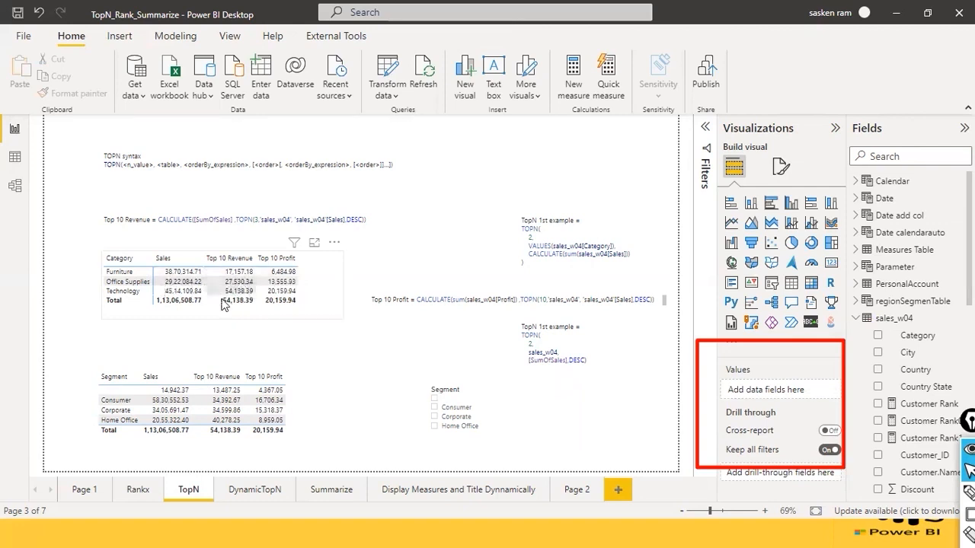
Change the Category filter of the sales_w04 data from Furniture to Technology.
left_click(15, 158)
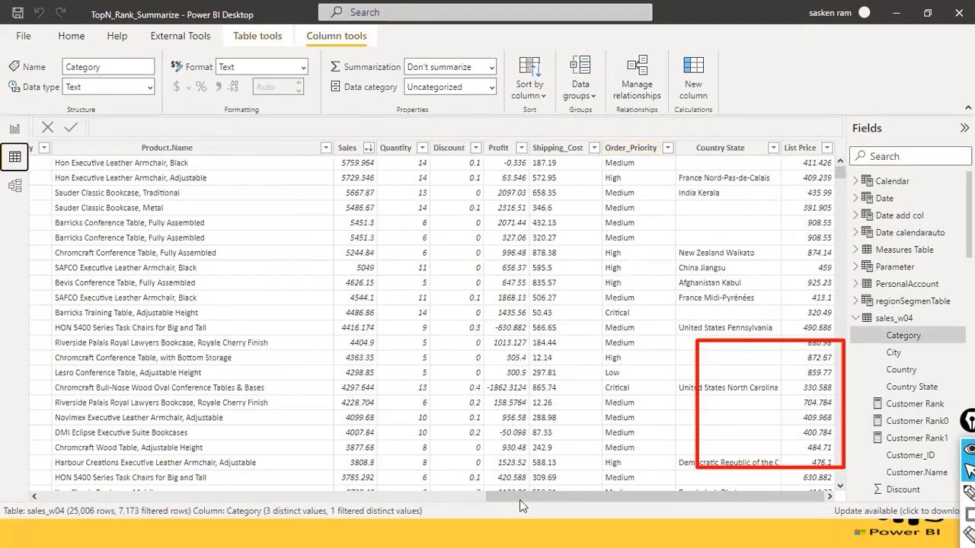
left_click_drag(554, 494, 438, 497)
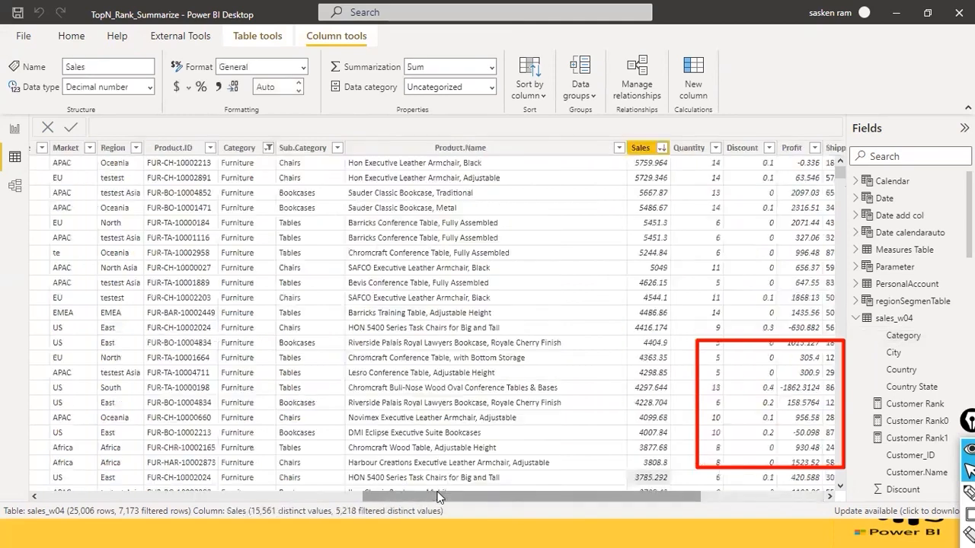
left_click(268, 148)
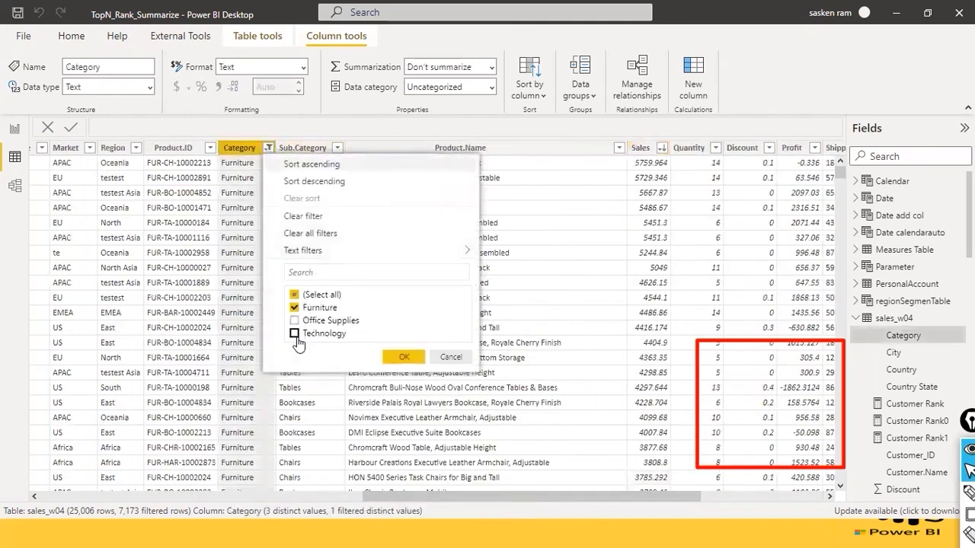
left_click(294, 334)
left_click(294, 307)
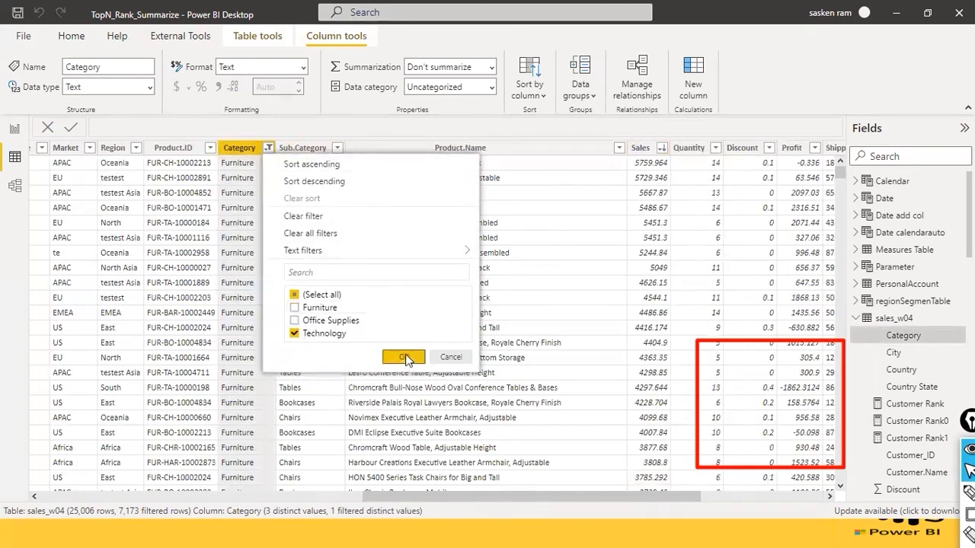
left_click(404, 360)
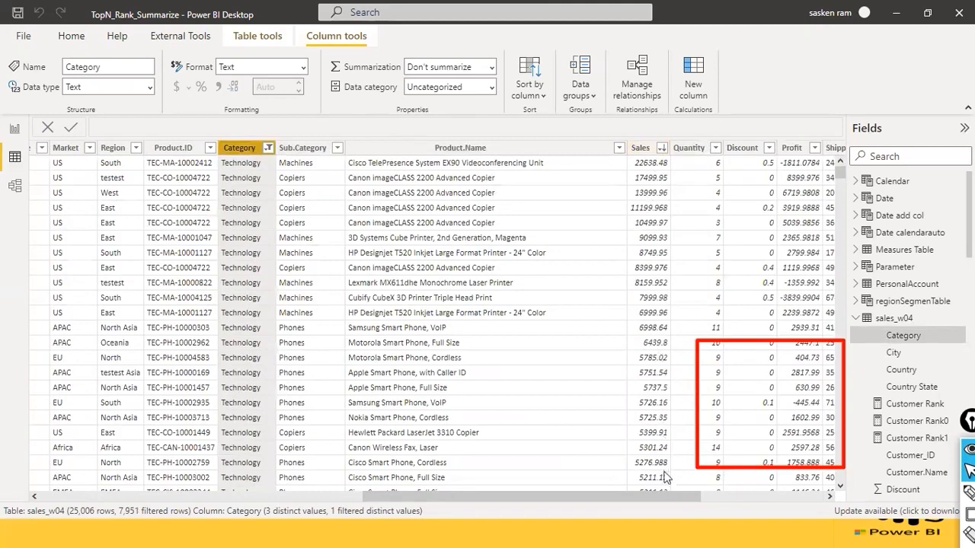
Compare the Top 10 Revenue for Technology in the Category matrix with the three highest Technology sales in sales_w04.
left_click(15, 131)
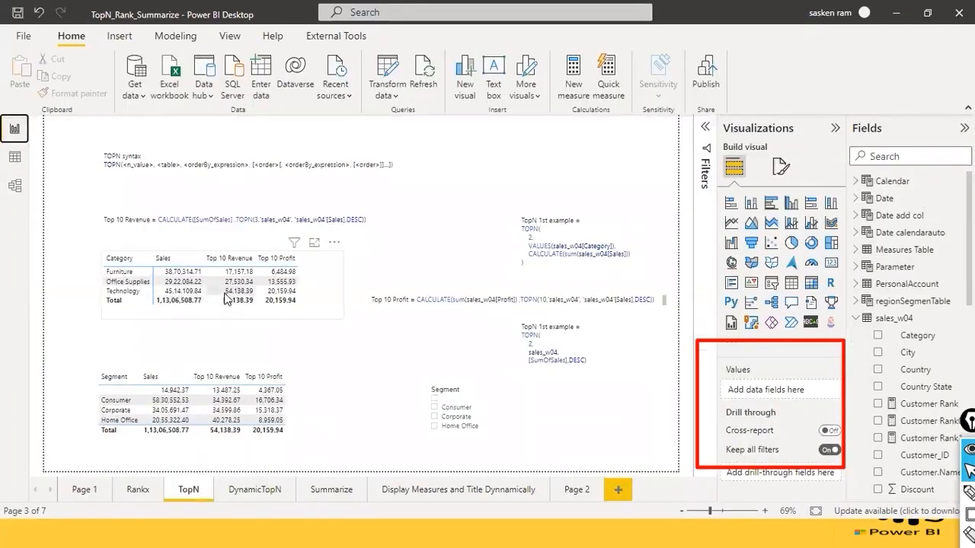
left_click(21, 166)
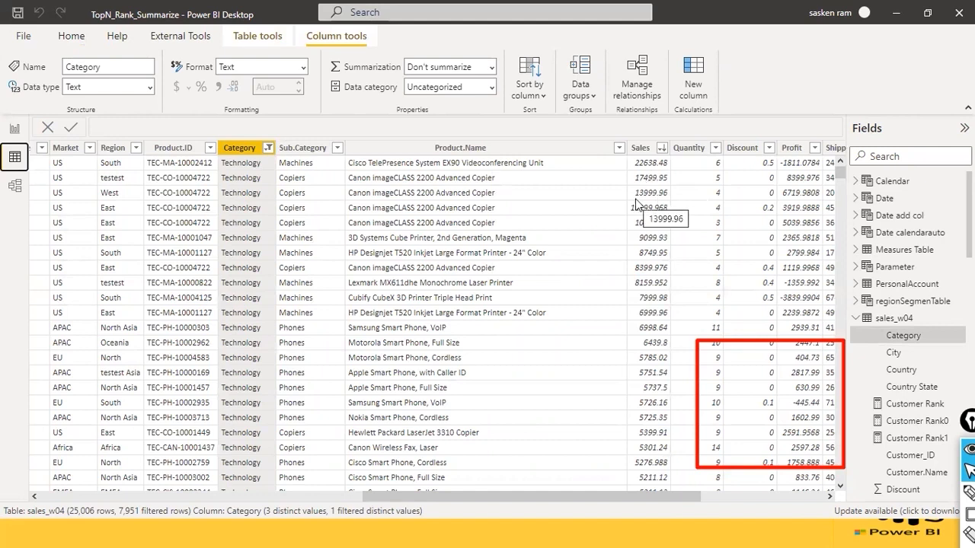
left_click(14, 128)
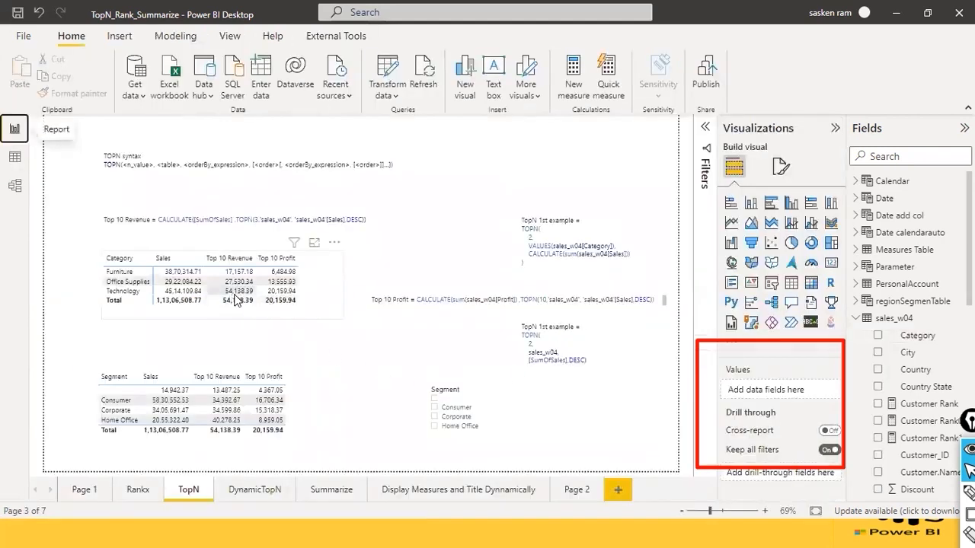
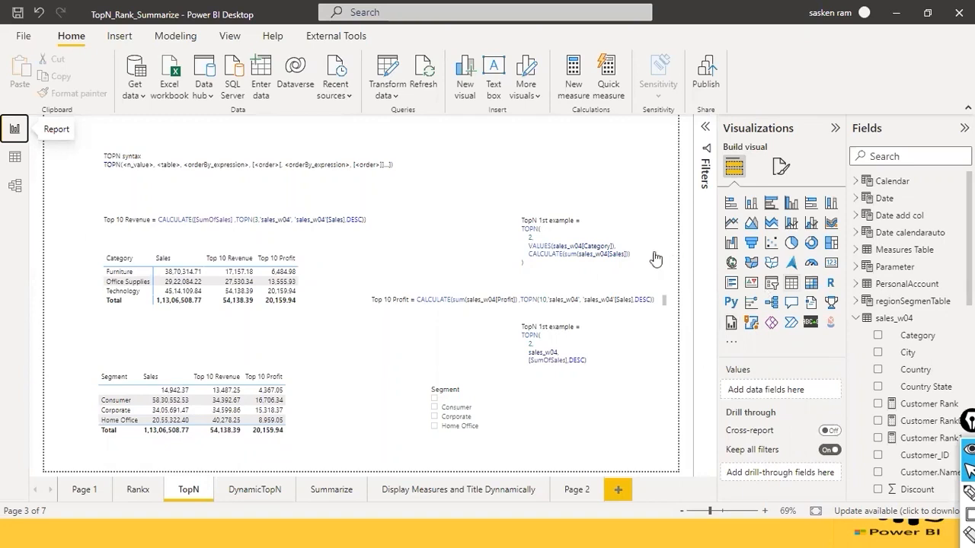
Review the TOPN example that ranks sales_w04 by SumOfSales, and examine the Category matrix.
left_click_drag(597, 356, 509, 334)
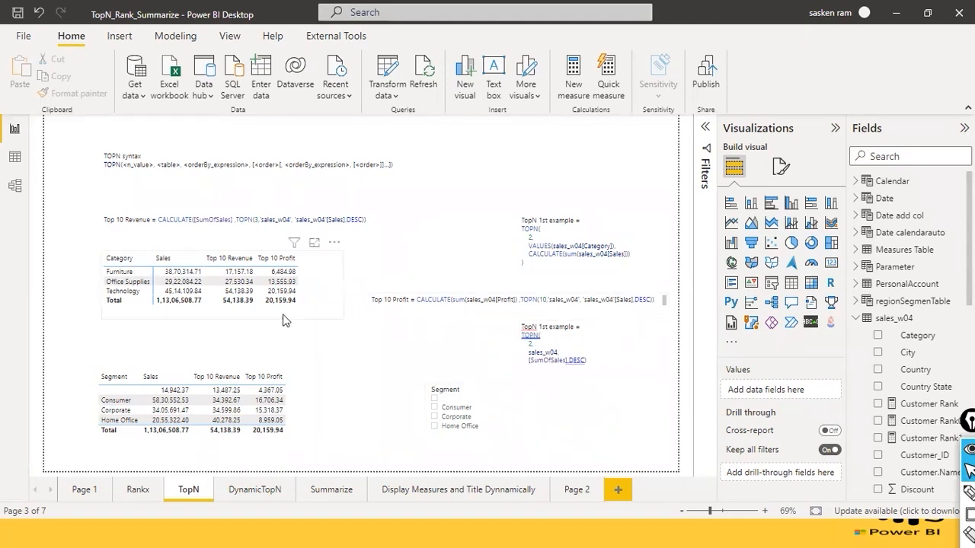
left_click(339, 270)
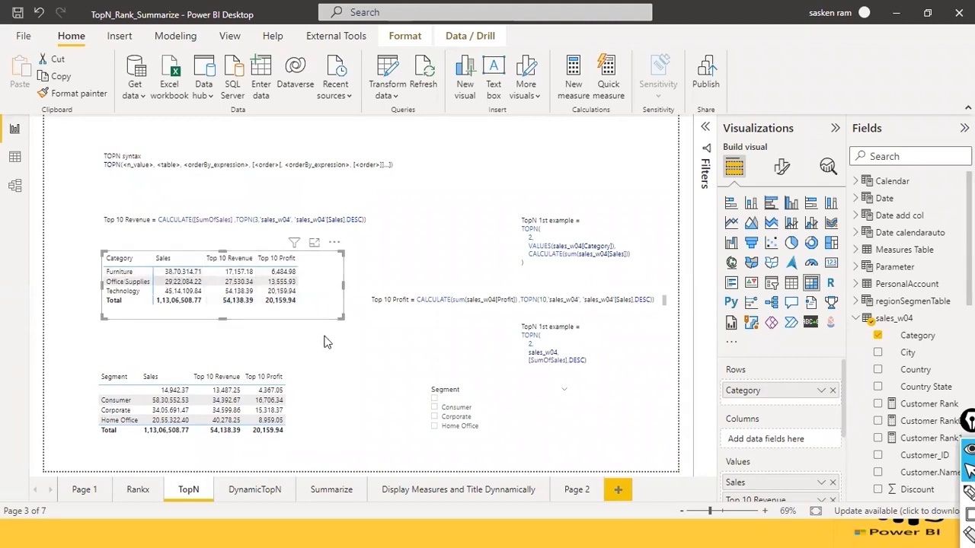
left_click(340, 356)
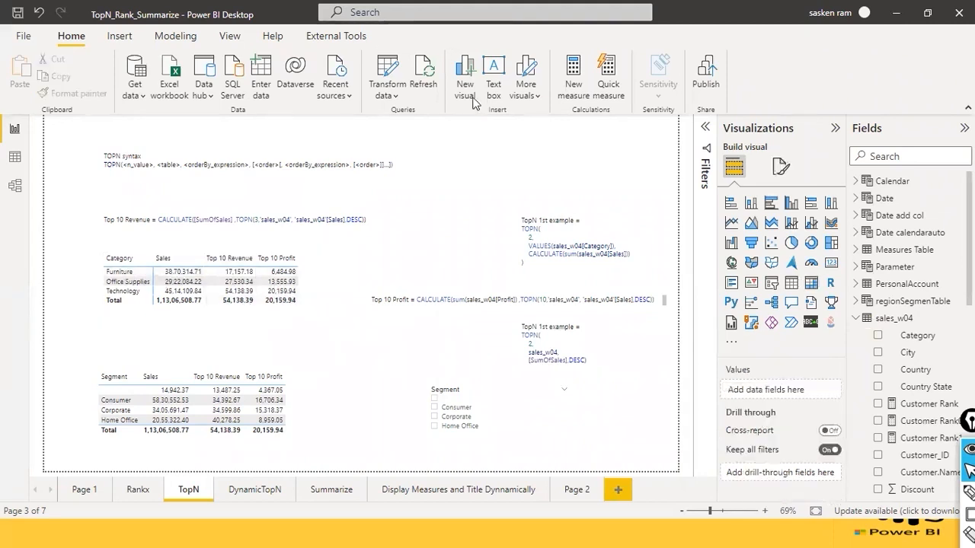